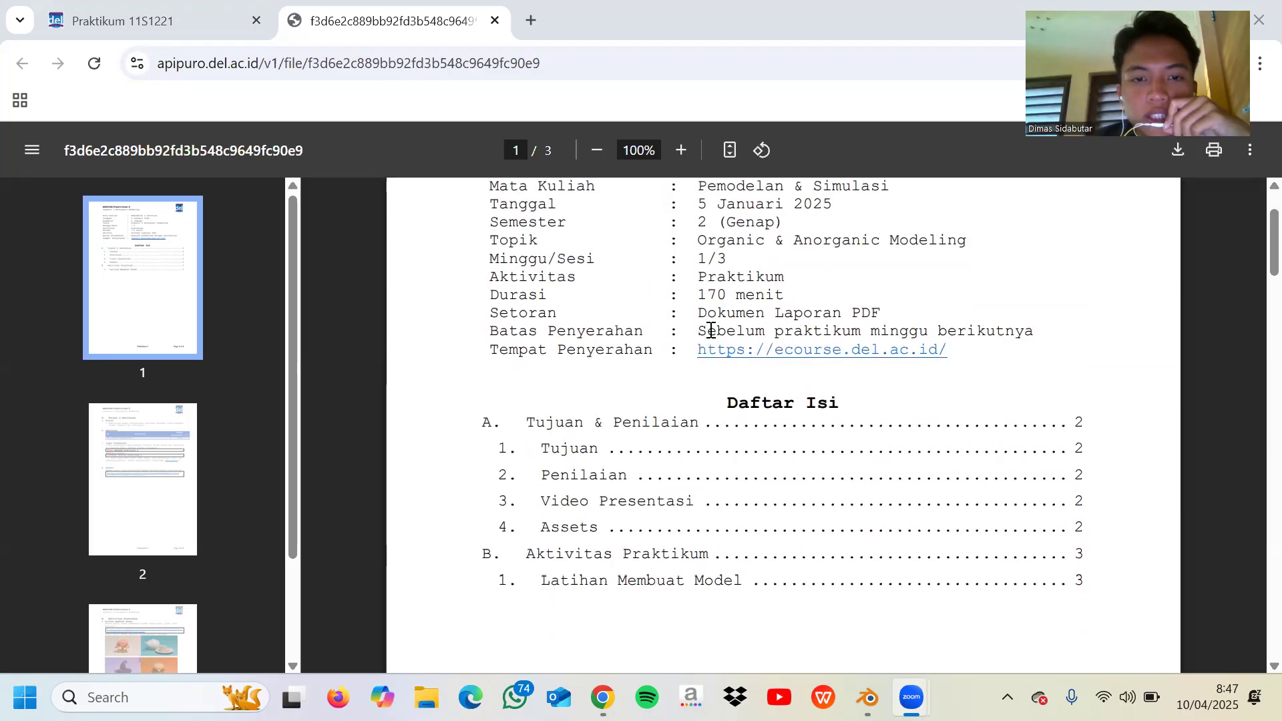
- Read through the Praktikum-2 assignment PDF, covering the grading, video naming format, assets, and the example models on page 3
scroll(703, 331, "up", 2)
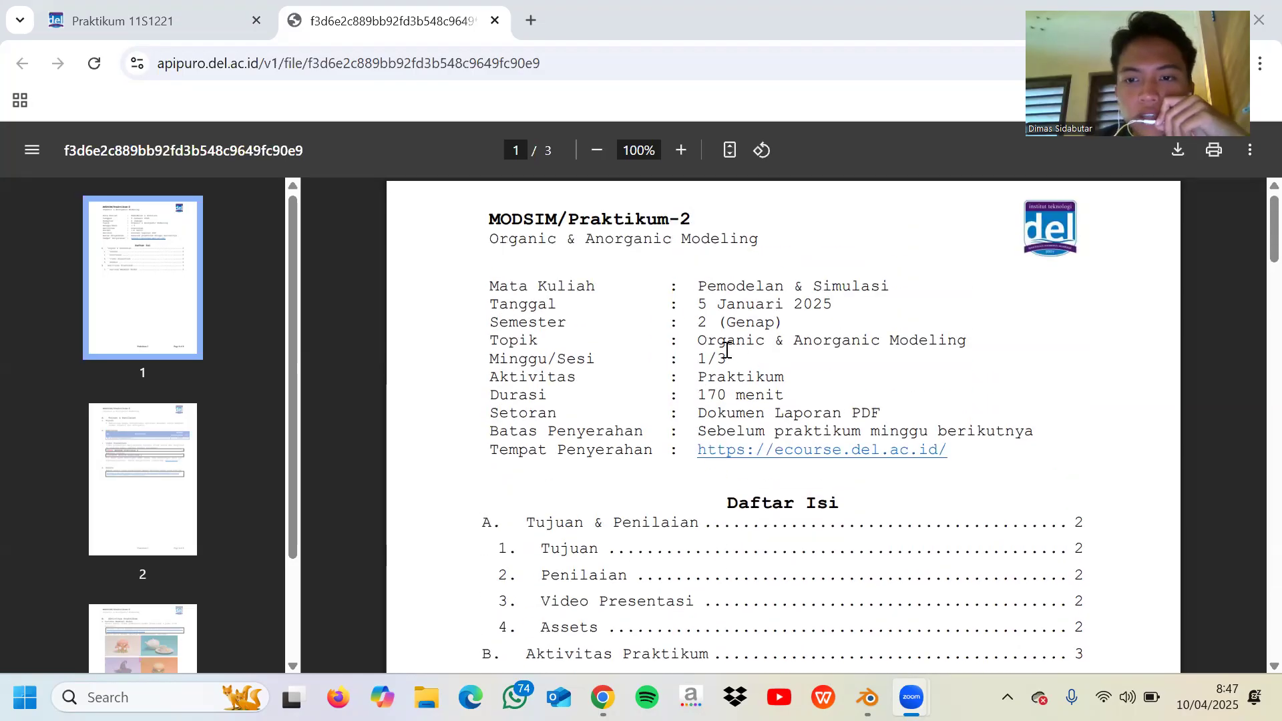
scroll(719, 355, "down", 15)
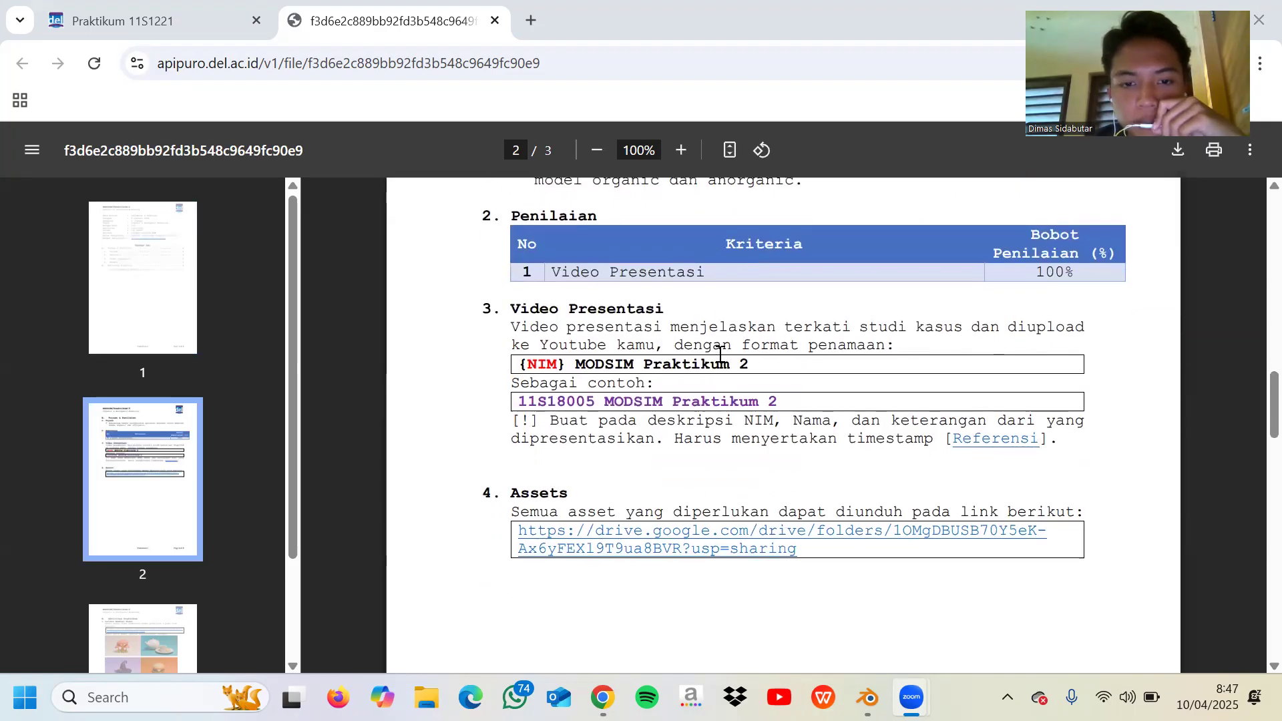
scroll(720, 355, "down", 4)
scroll(721, 355, "up", 2)
scroll(721, 355, "up", 6)
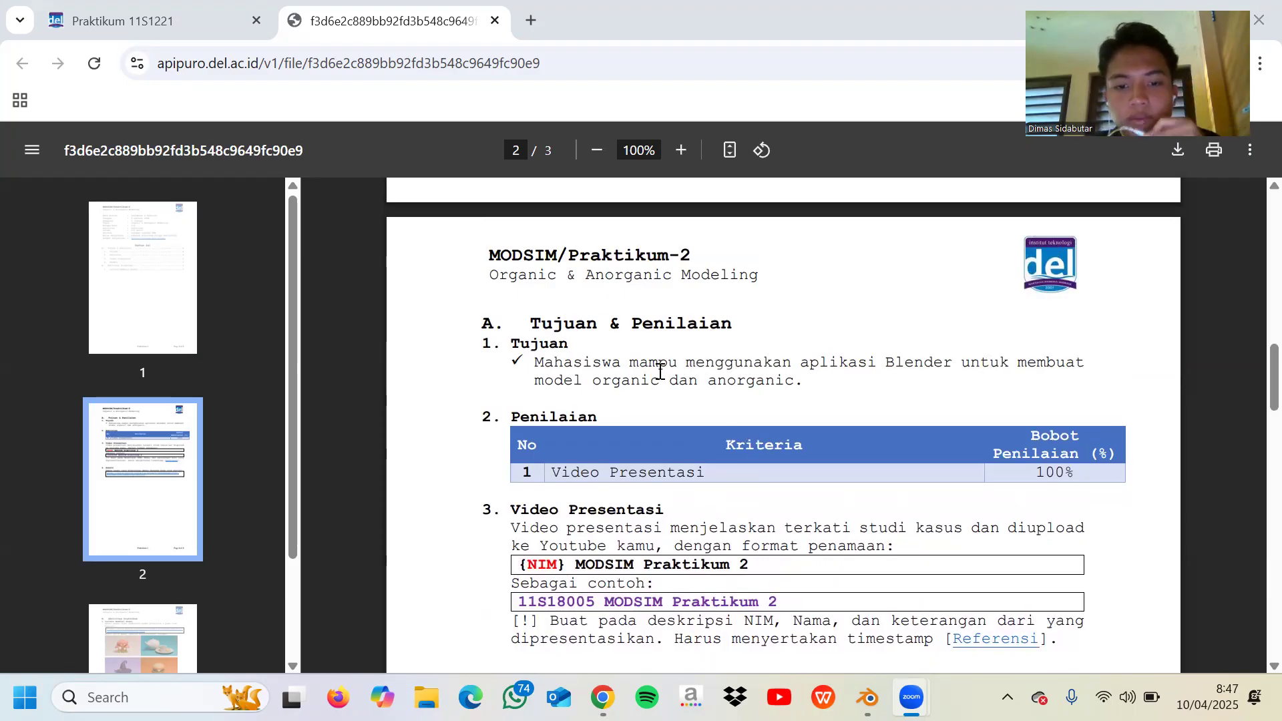
scroll(695, 374, "down", 12)
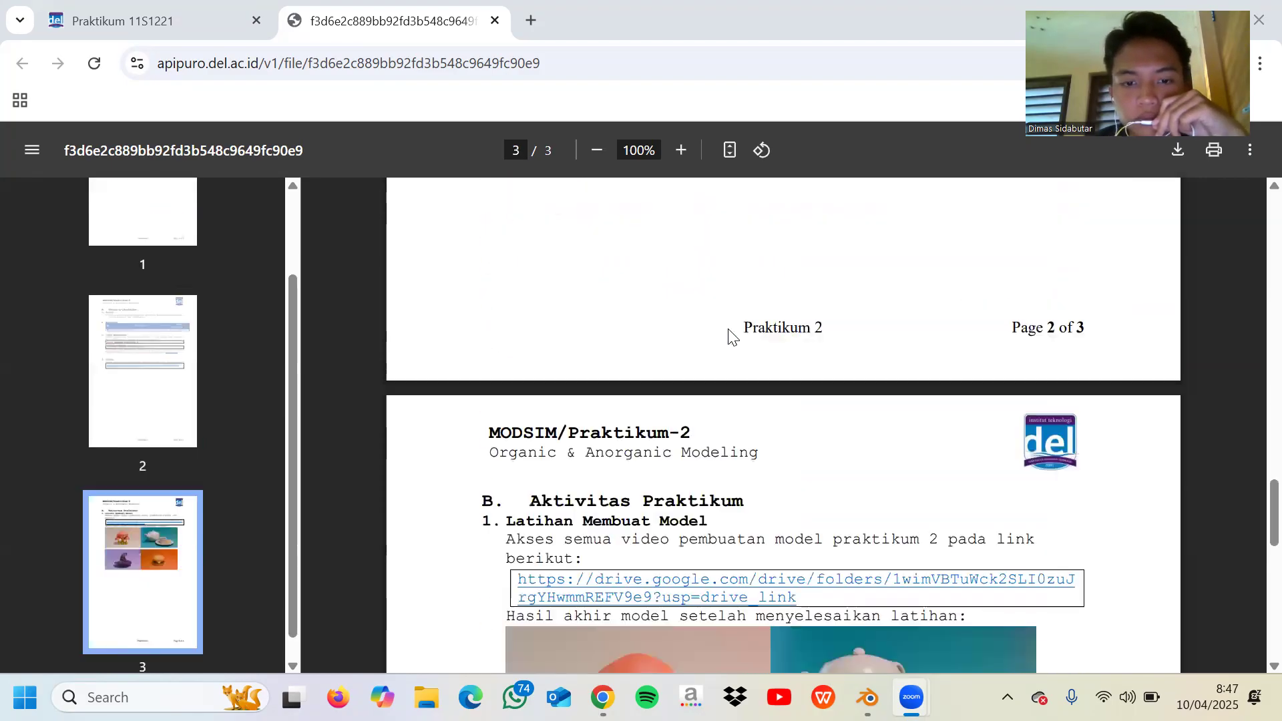
scroll(728, 334, "down", 4)
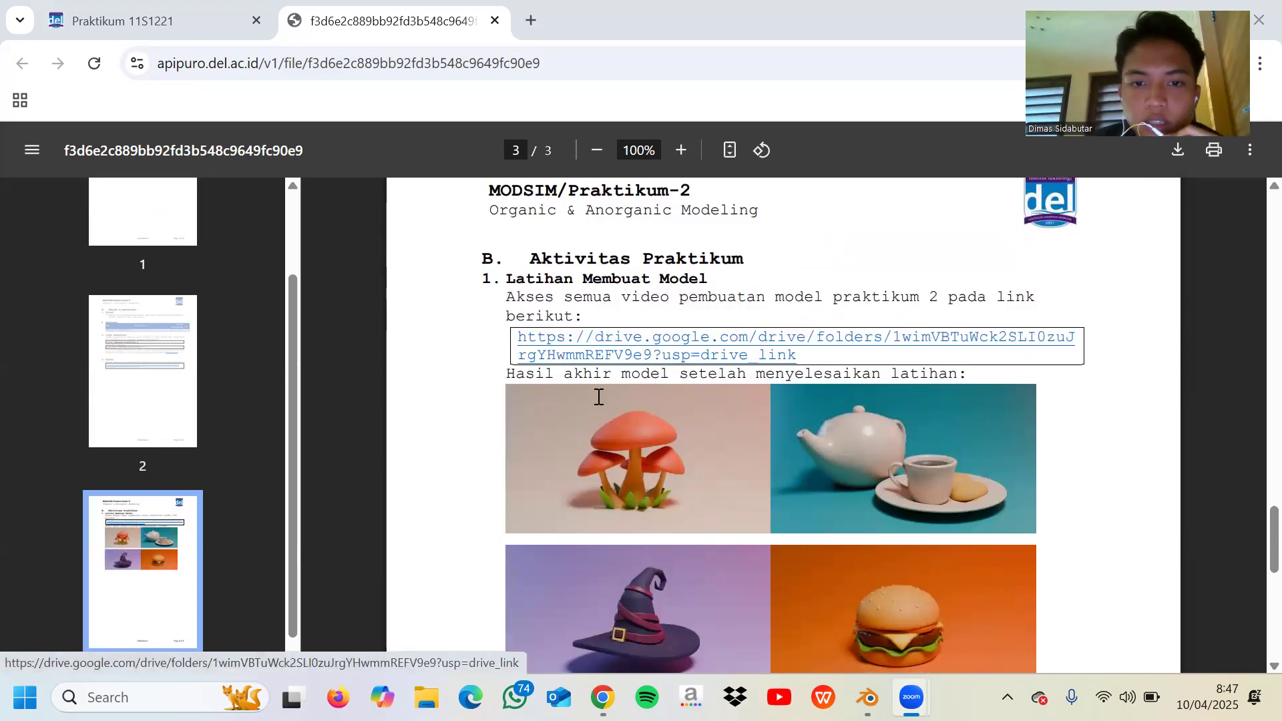
scroll(622, 411, "down", 2)
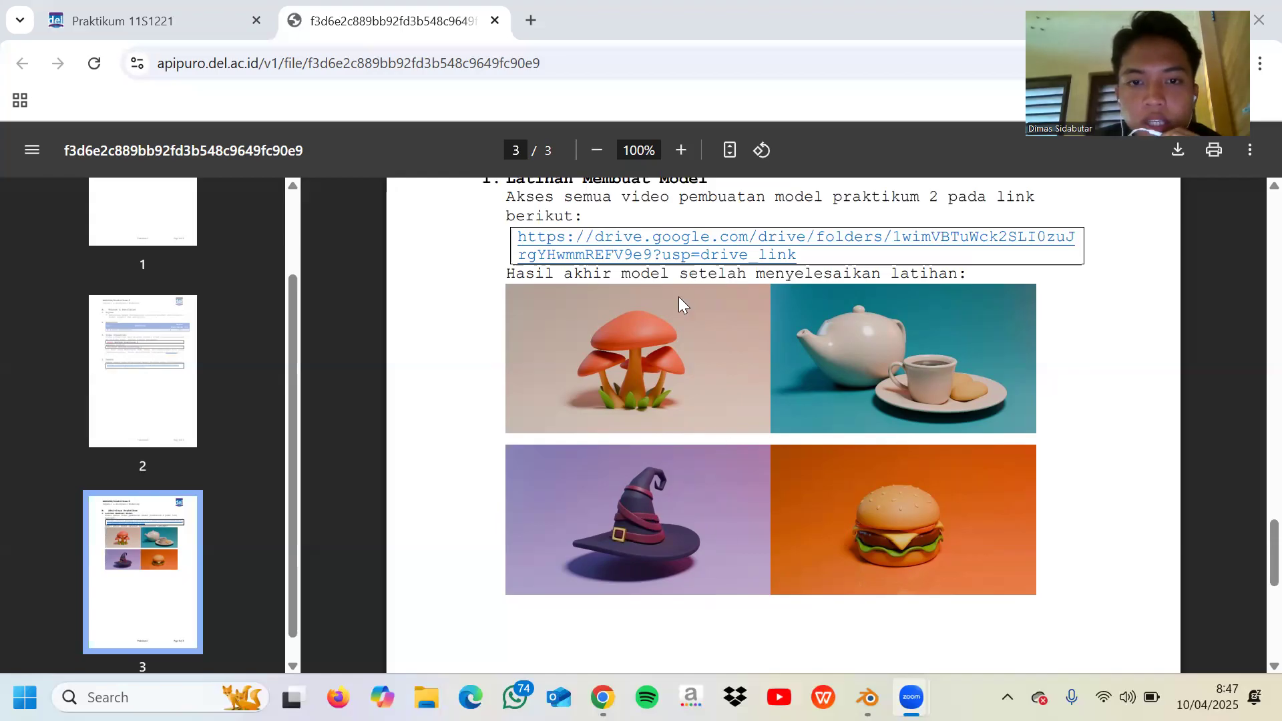
scroll(679, 297, "up", 3)
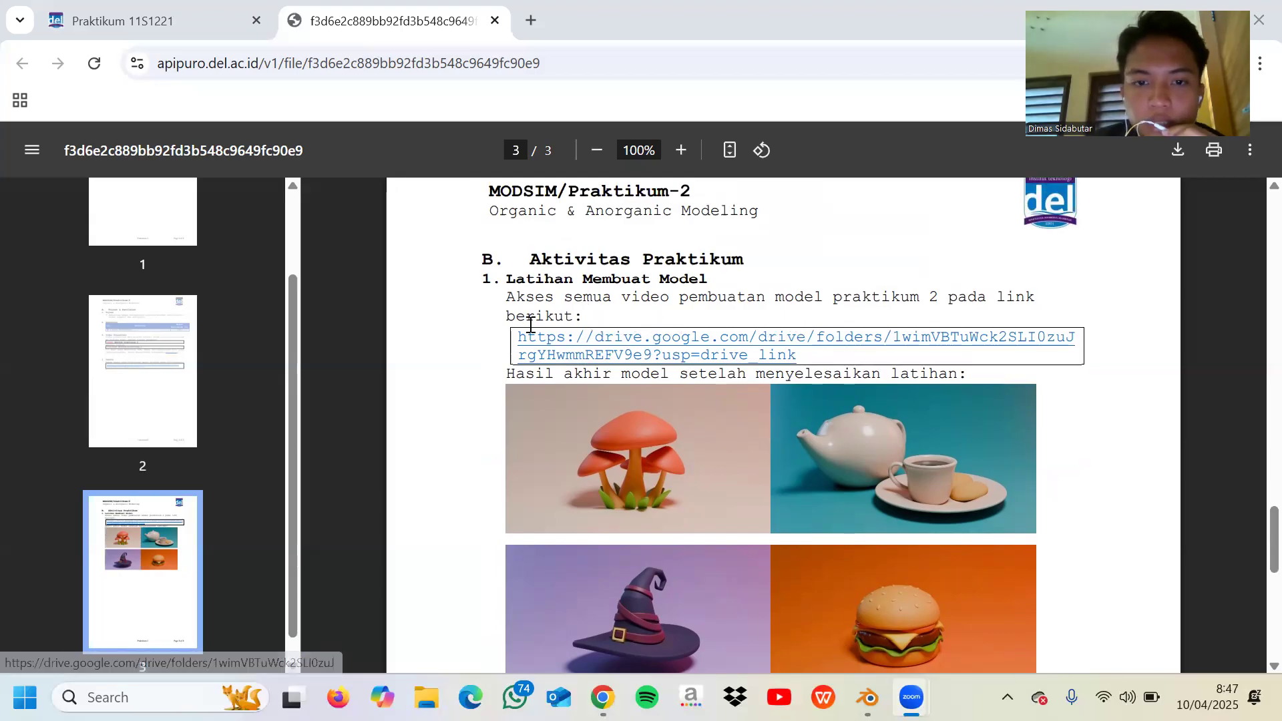
scroll(685, 476, "up", 5)
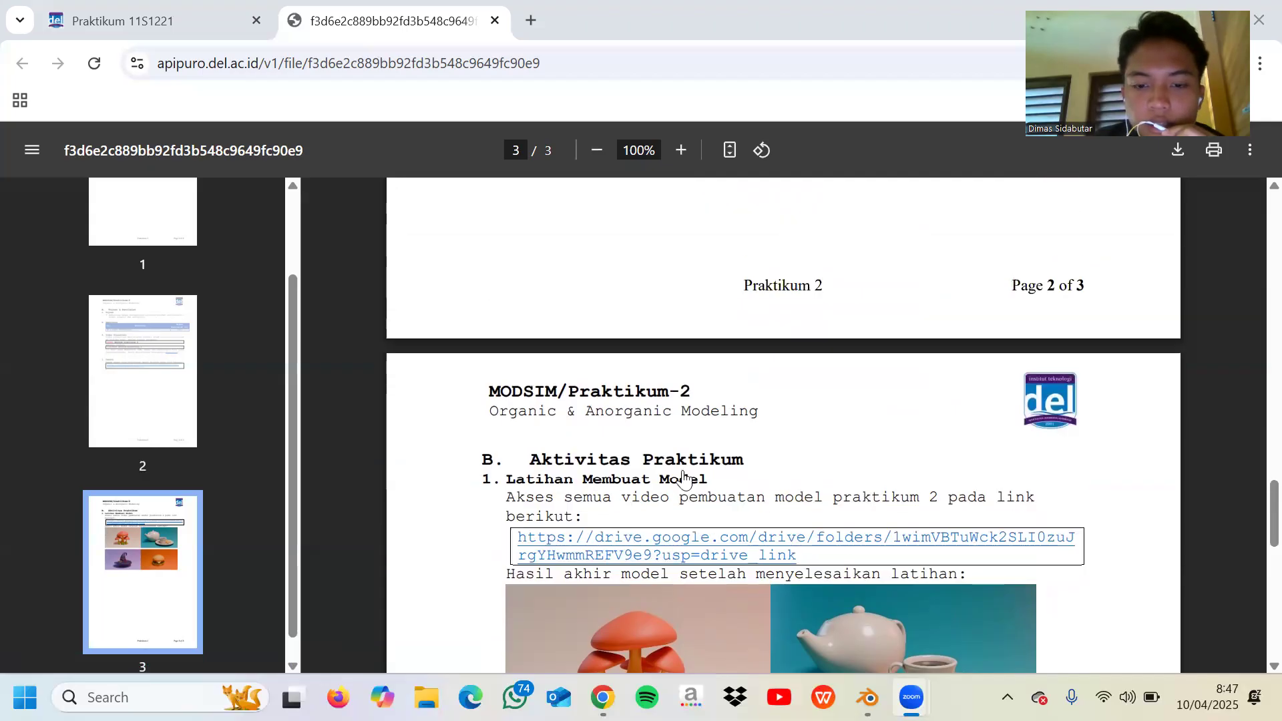
scroll(683, 476, "down", 5)
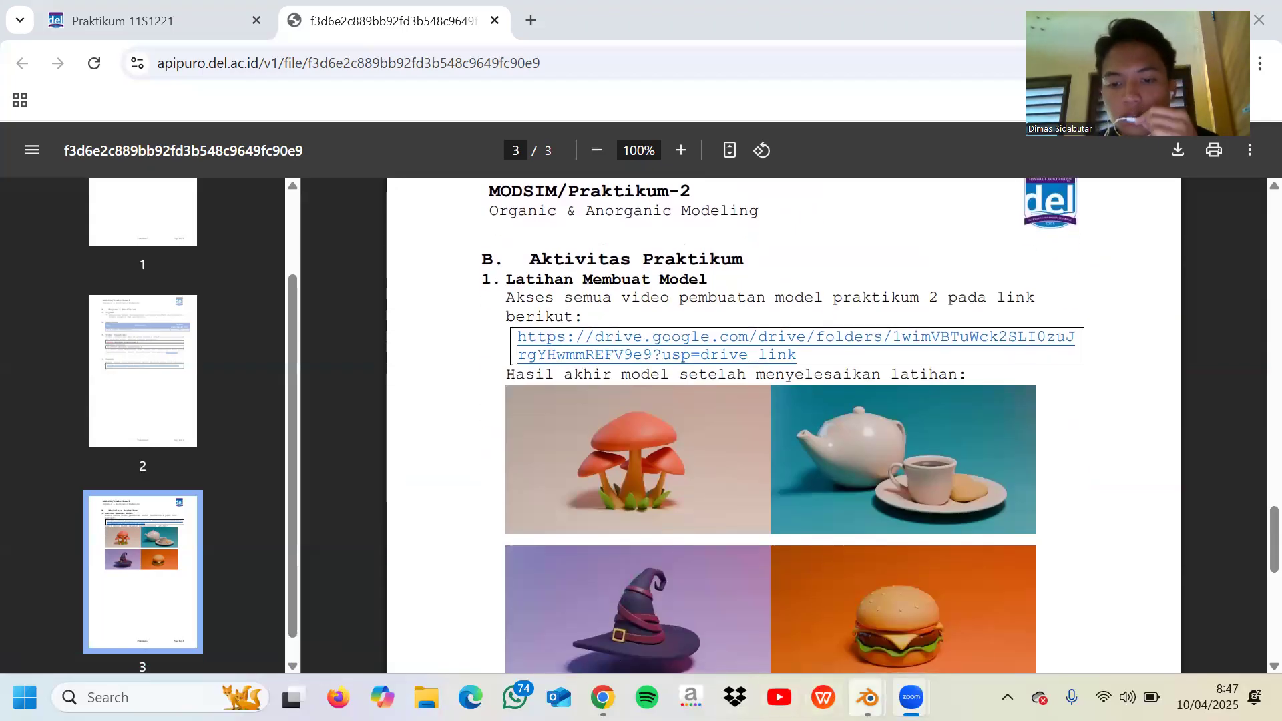
- Switch to the mushroom scene in Blender and highlight the stem objects Circle, Circle.001 and Circle.002 one after another
mouse_move(866, 698)
left_click(520, 622)
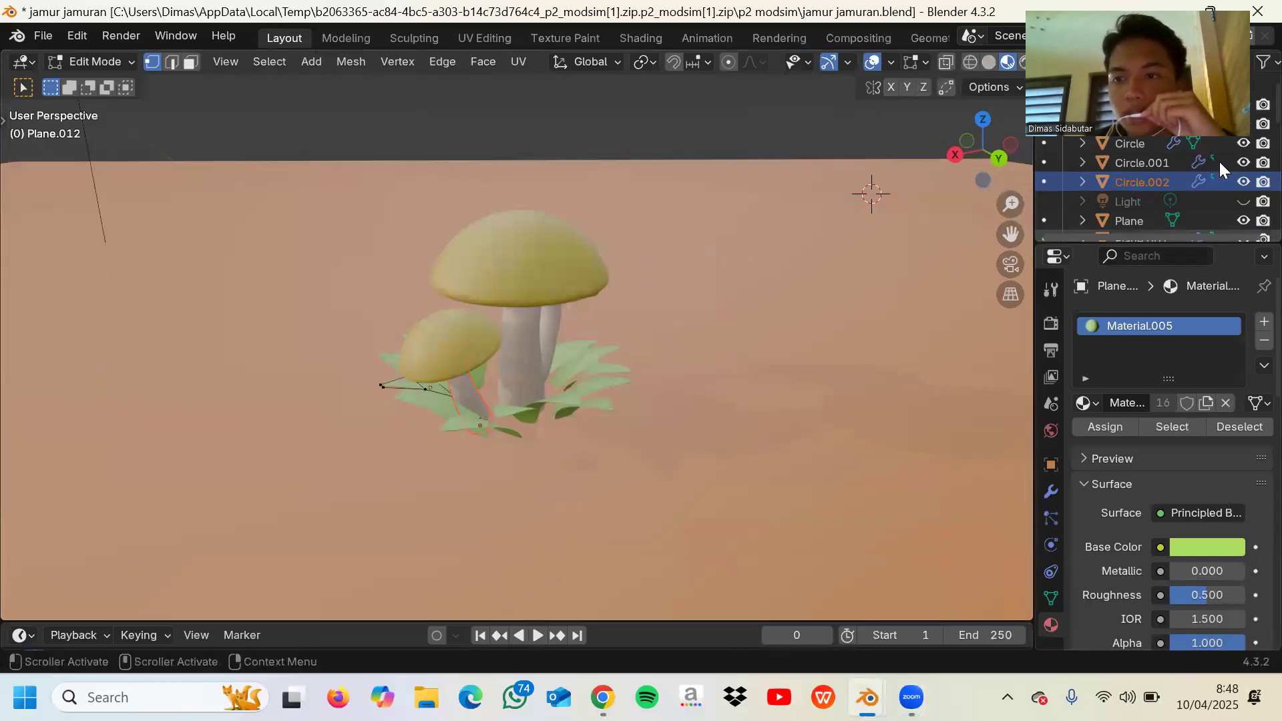
left_click(1121, 144)
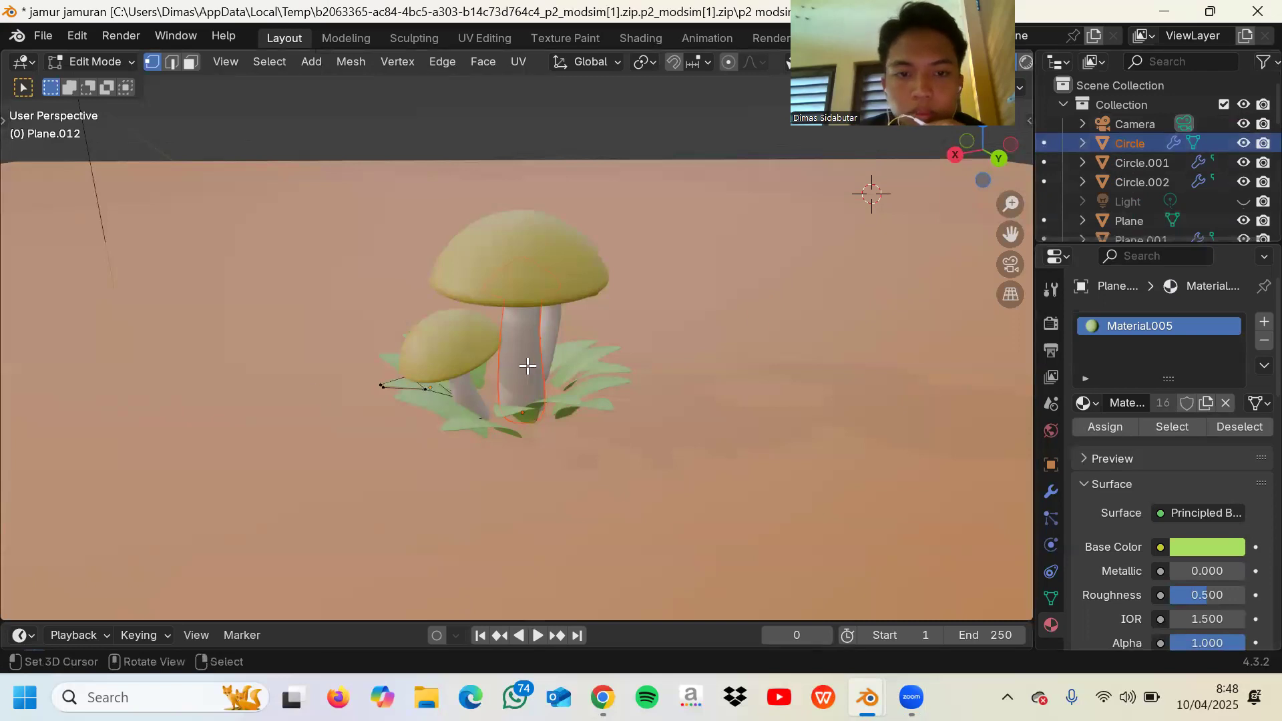
mouse_move(534, 365)
middle_mouse_down()
mouse_move(480, 354)
mouse_move(508, 340)
mouse_move(534, 366)
mouse_move(541, 344)
middle_mouse_up()
left_click(1117, 163)
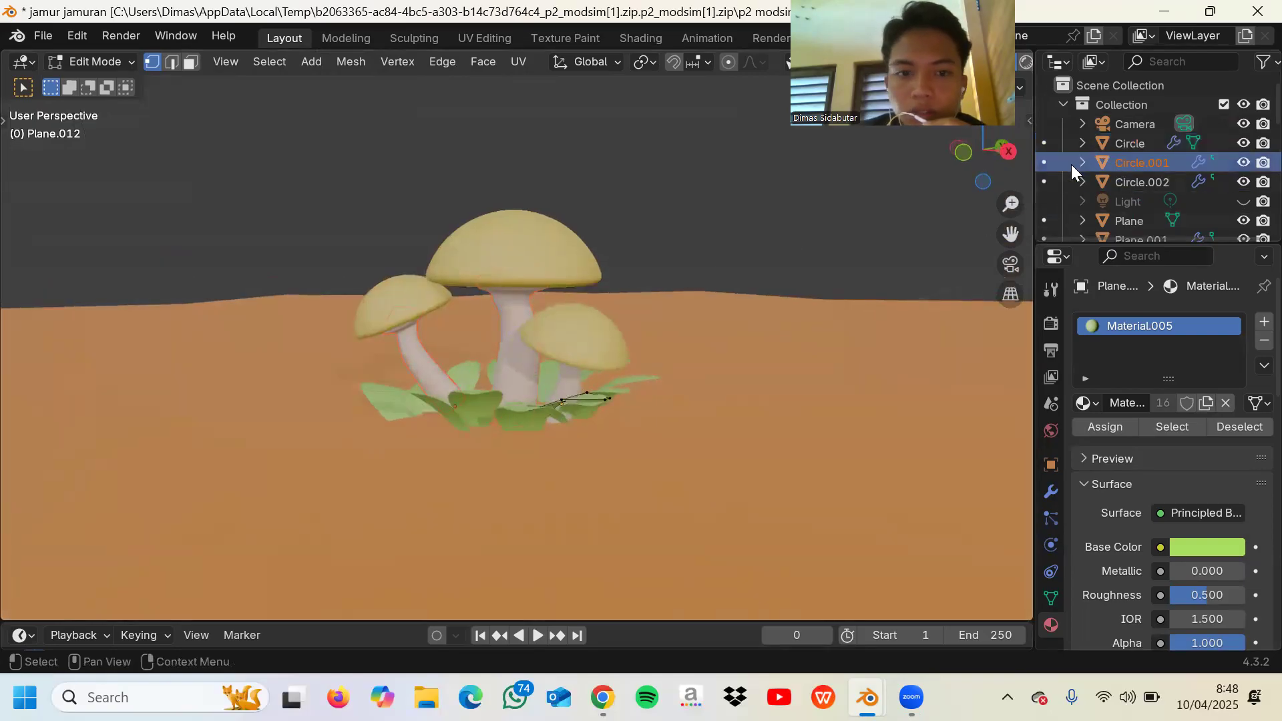
left_click(1138, 181)
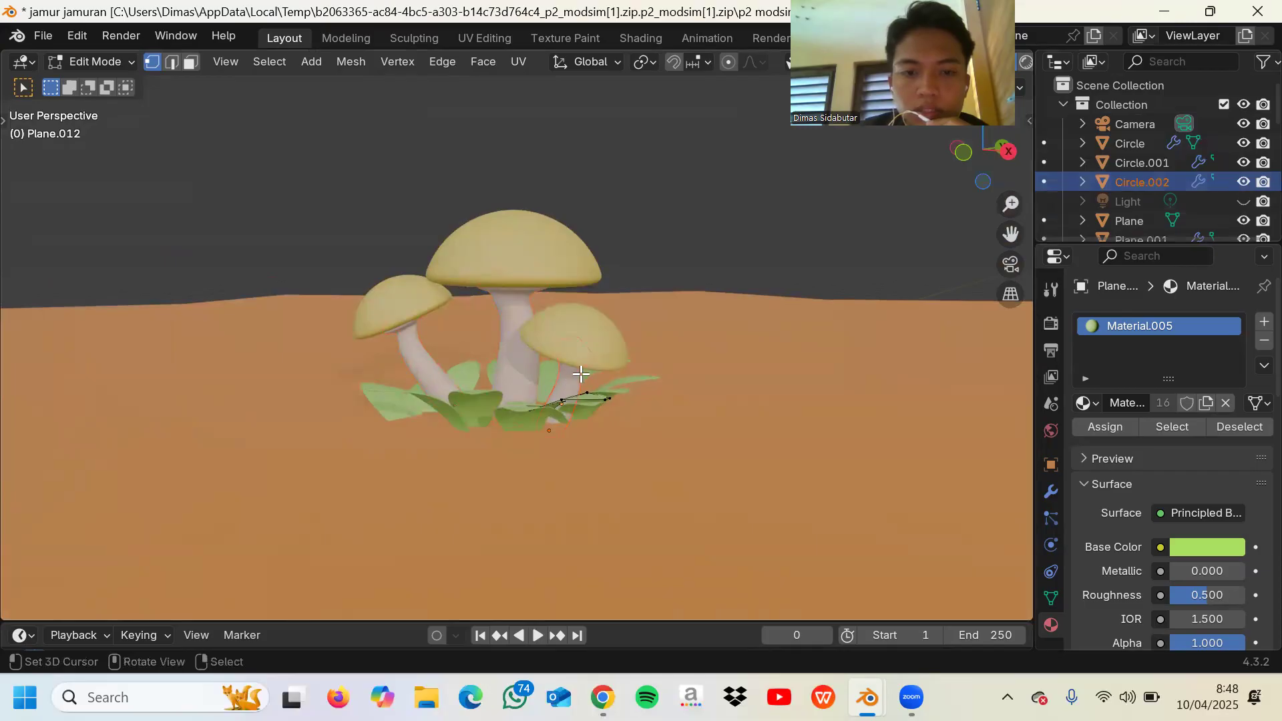
- Highlight the ground object Plane and examine it around the mushrooms
scroll(1122, 193, "down", 3)
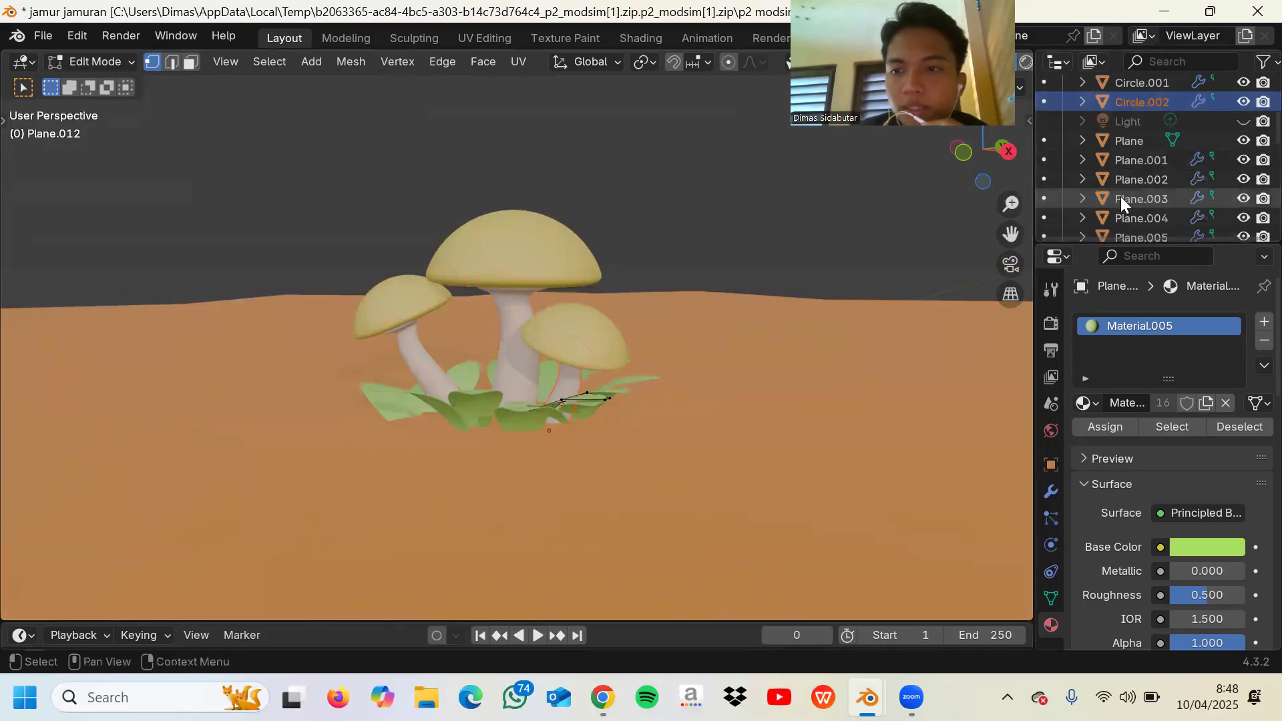
left_click(1129, 139)
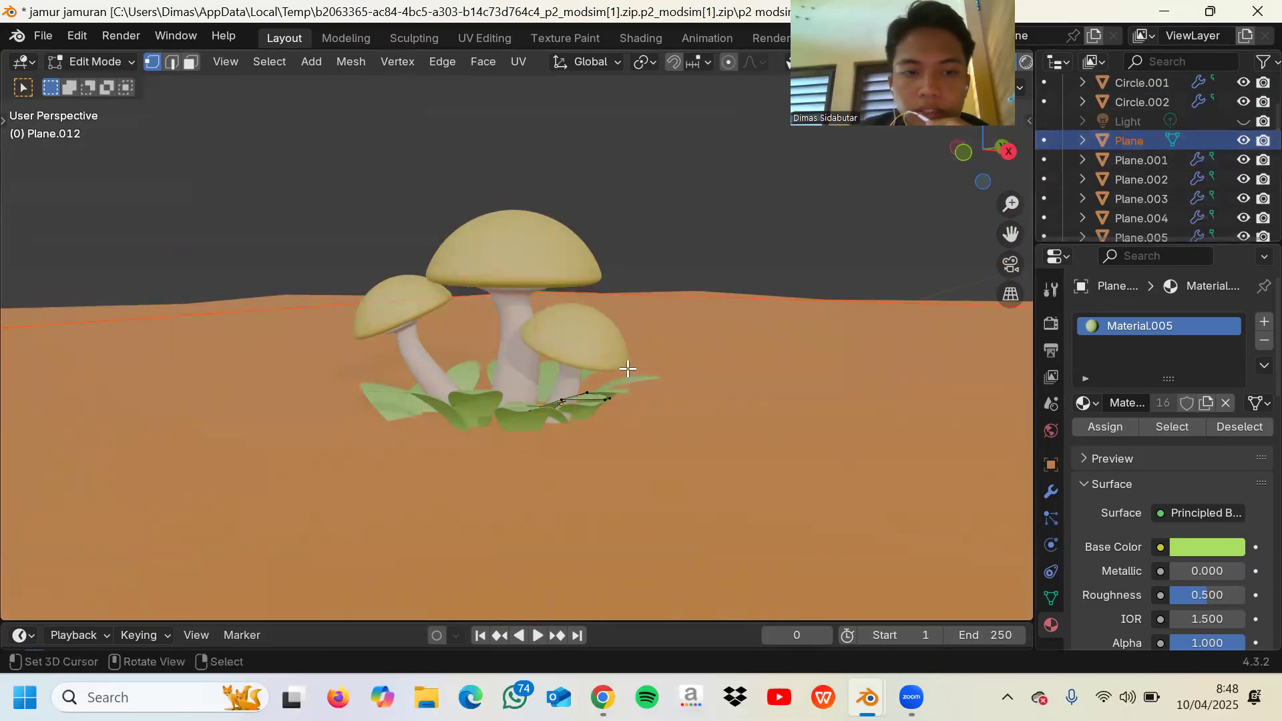
scroll(742, 398, "up", 5)
scroll(742, 398, "down", 5)
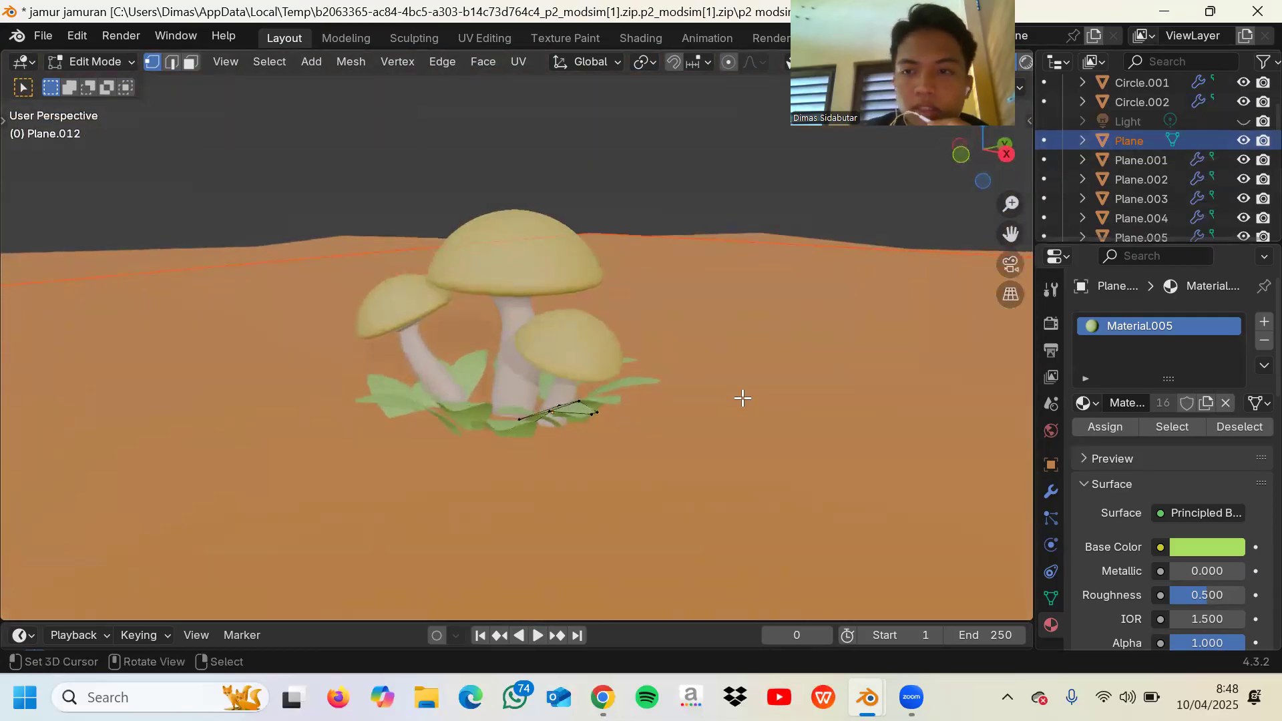
- Go through the numbered plane objects from Plane.001 to Plane.018, highlighting several to identify them in the scene
left_click(1167, 161)
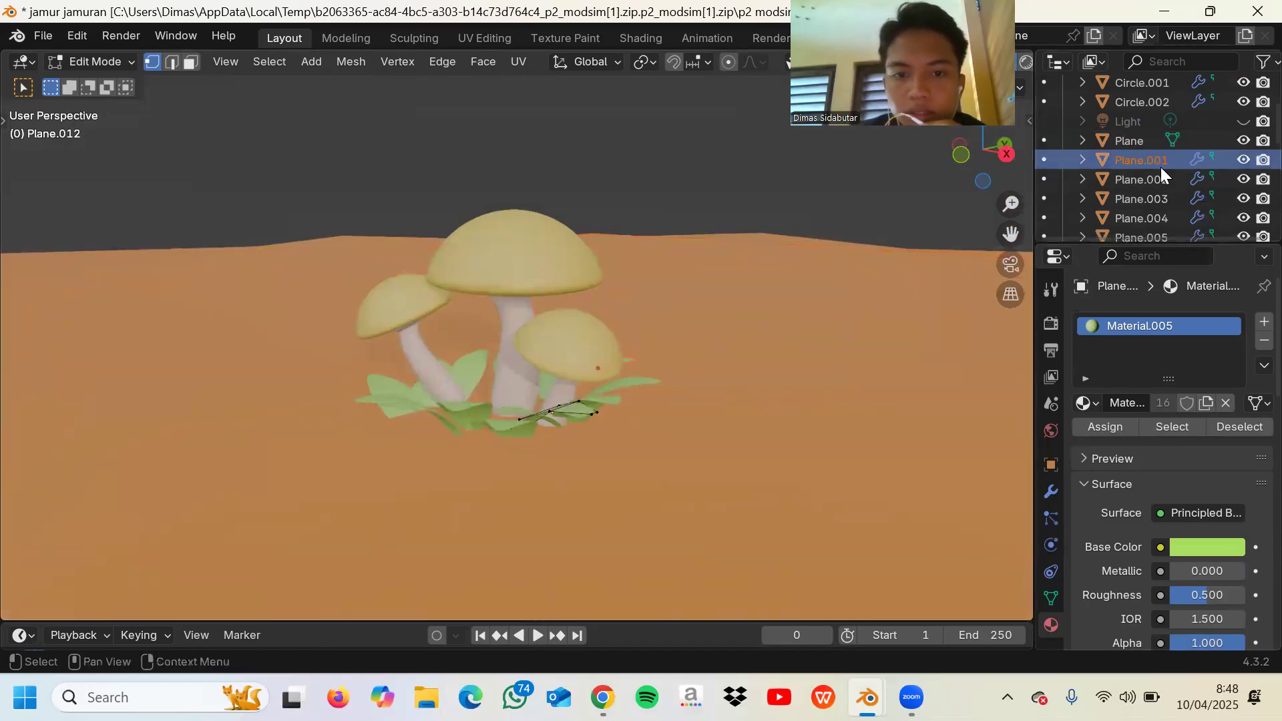
left_click(1129, 179)
left_click(1130, 205)
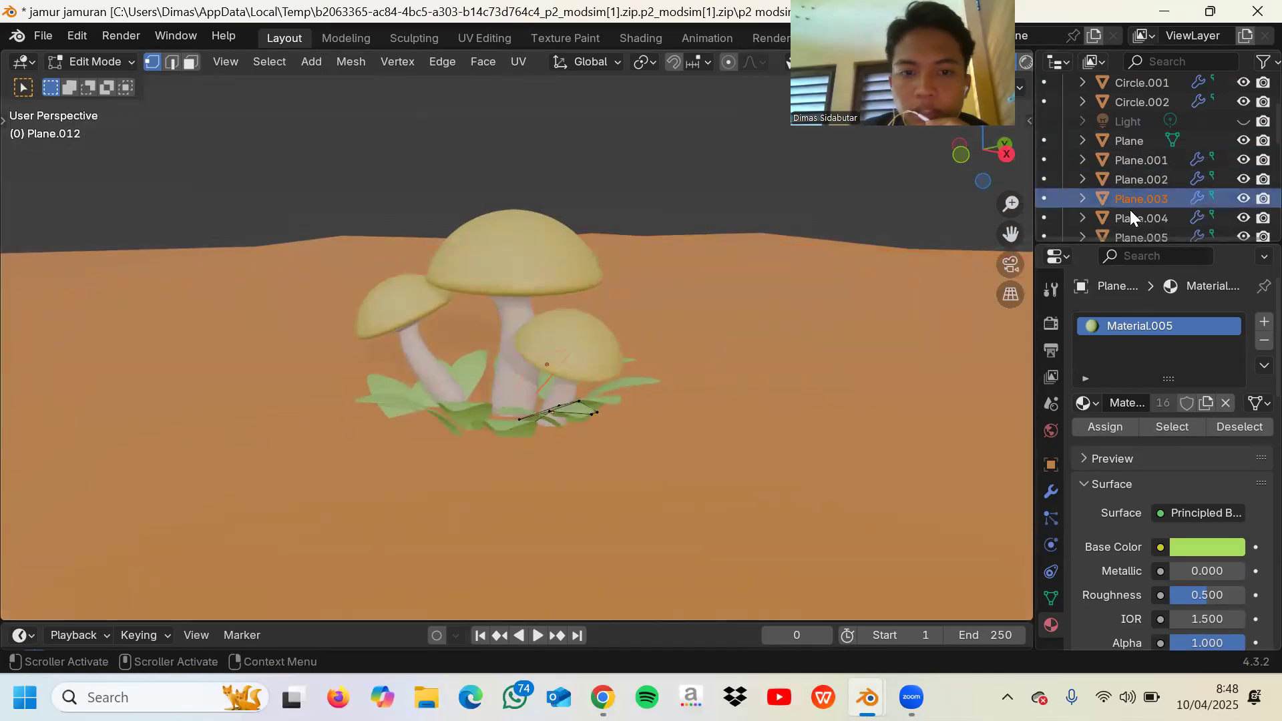
left_click(1130, 213)
scroll(1130, 219, "down", 4)
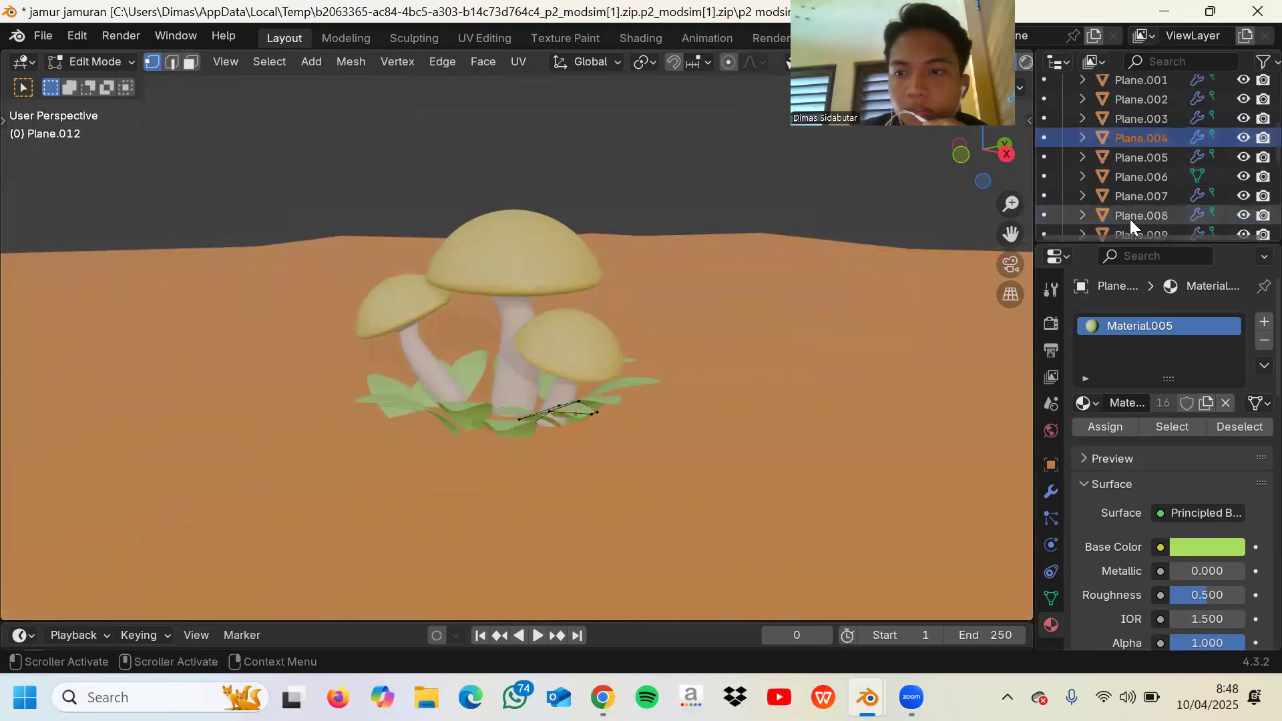
left_click(1138, 160)
left_click(1137, 176)
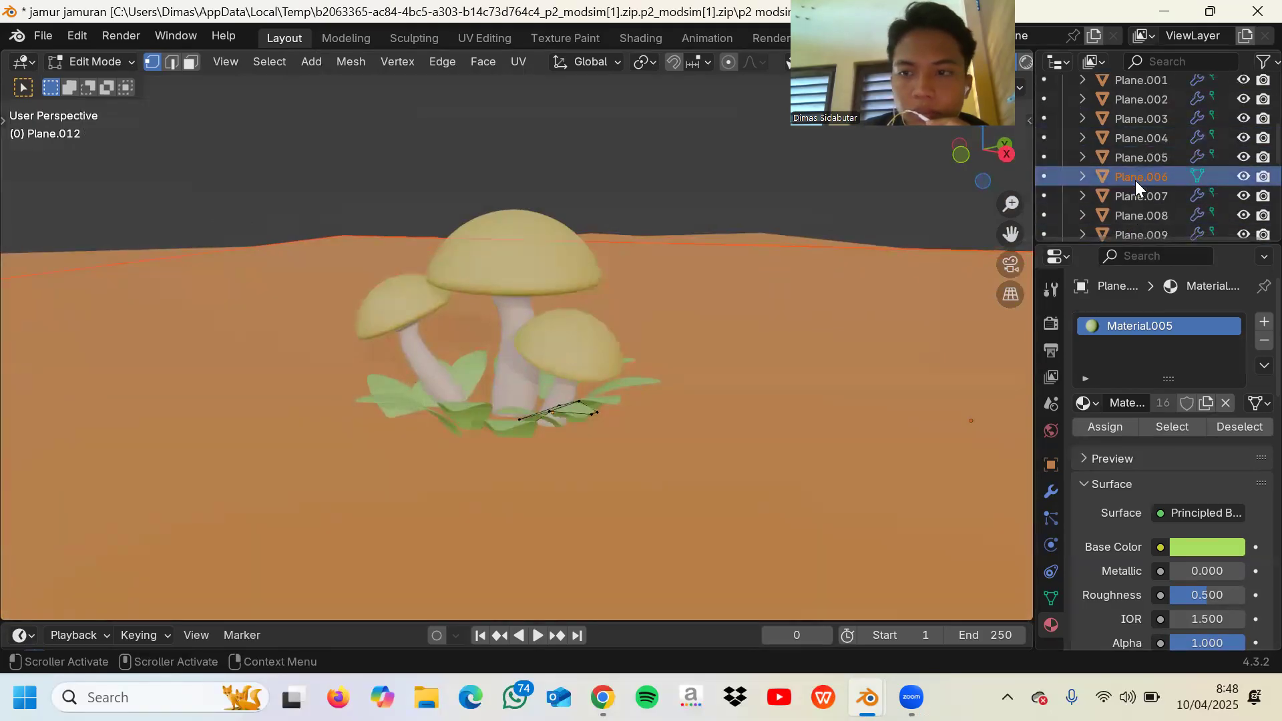
left_click(1135, 197)
scroll(1135, 197, "down", 6)
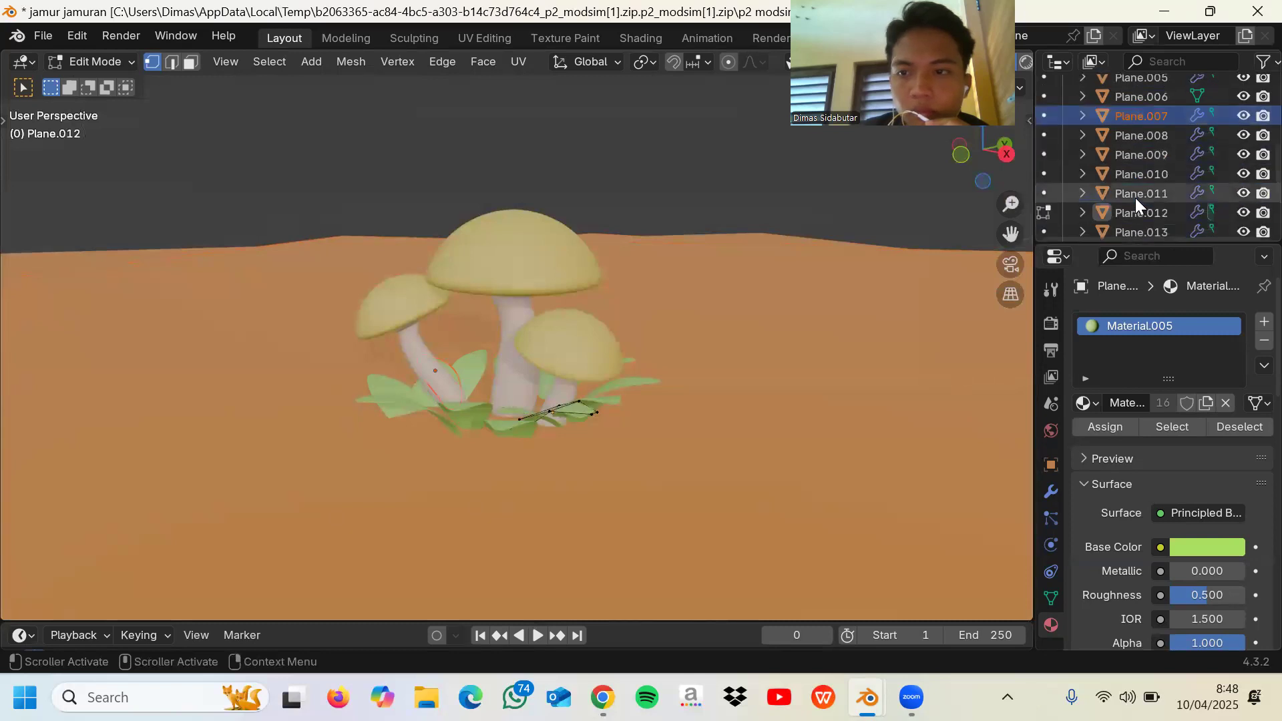
left_click(1135, 189)
left_click(1130, 208)
scroll(1130, 208, "down", 2)
left_click(1130, 209)
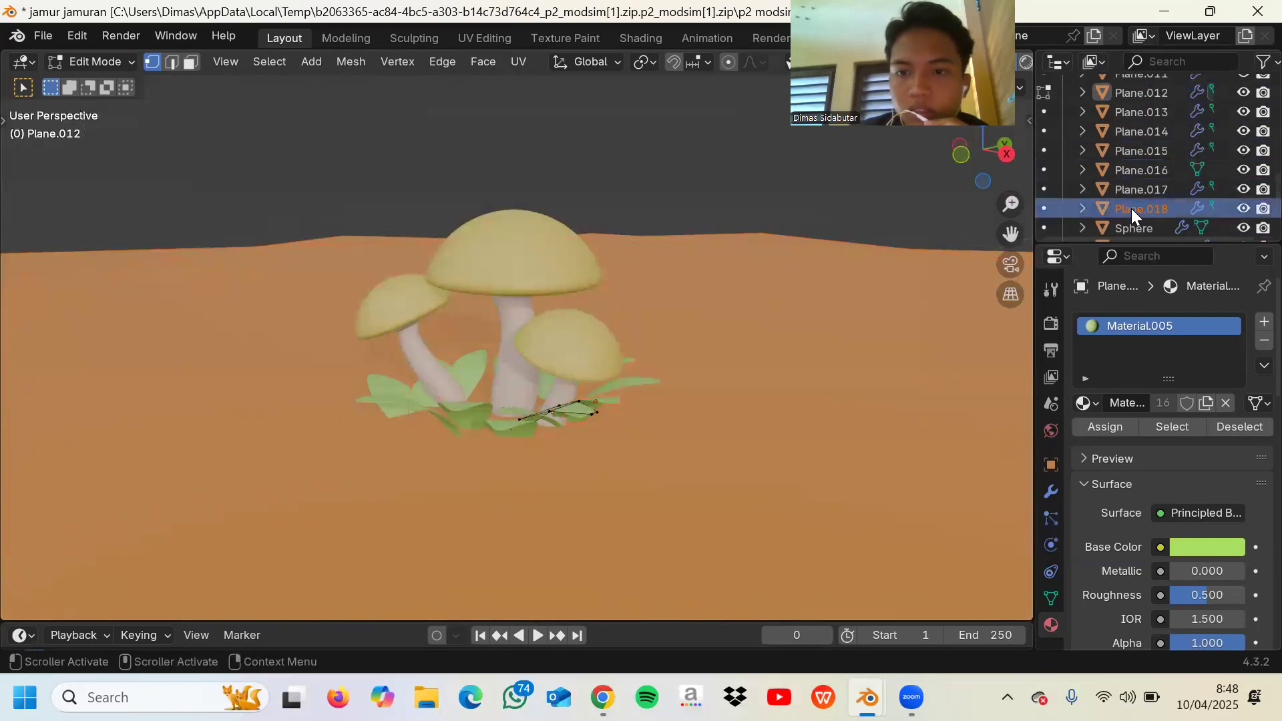
- Highlight the mushroom cap objects, including Sphere and Sphere.002, to identify each cap in the scene
scroll(1131, 208, "down", 2)
left_click(1131, 189)
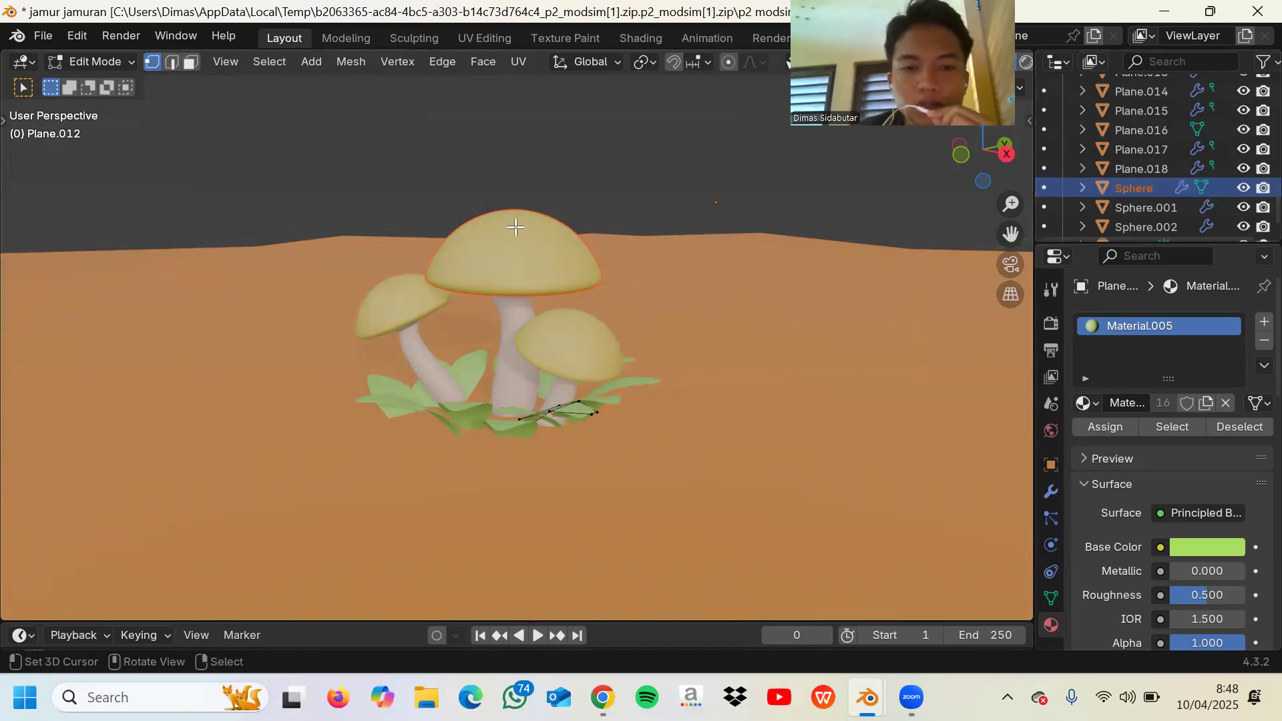
scroll(1102, 209, "down", 1)
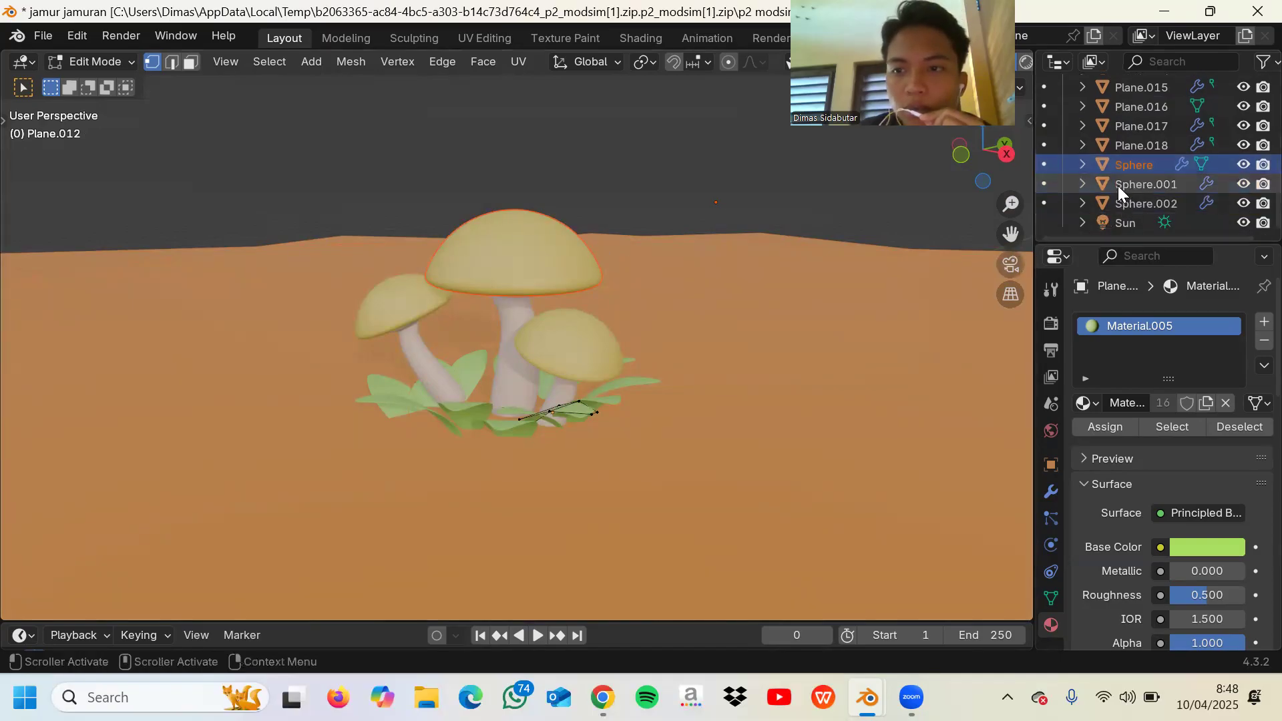
left_click(1122, 181)
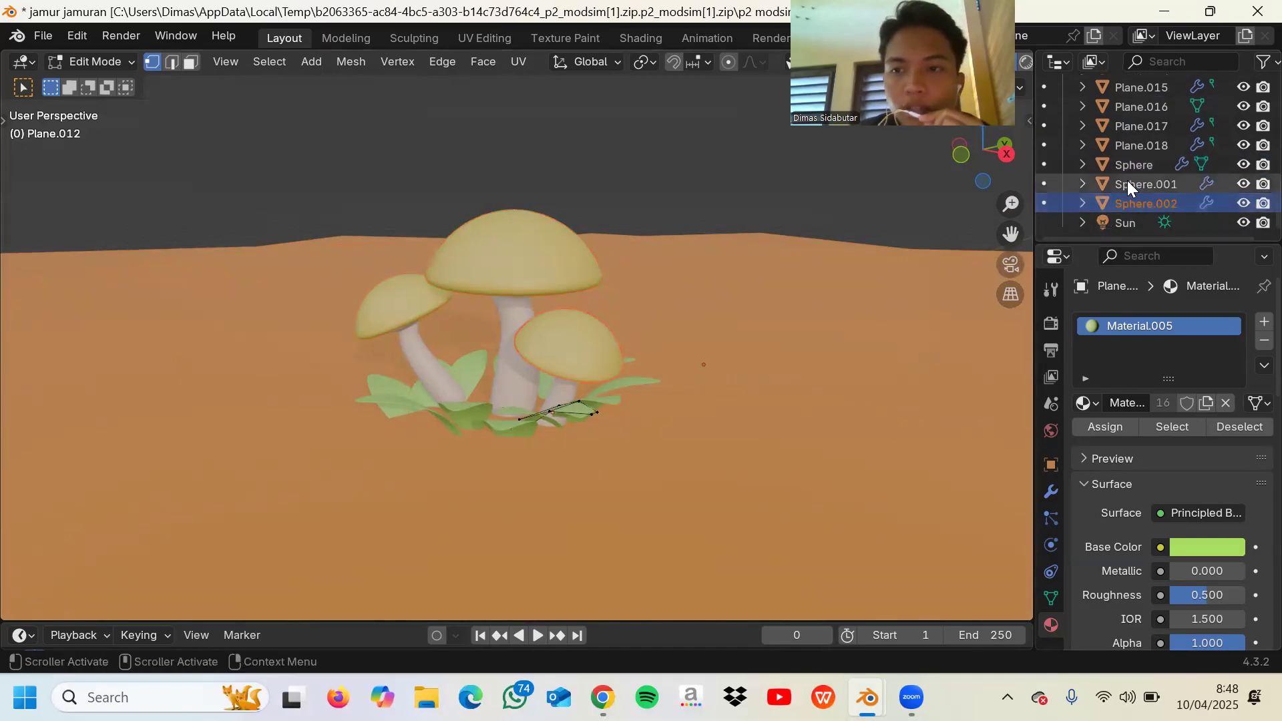
left_click(1114, 160)
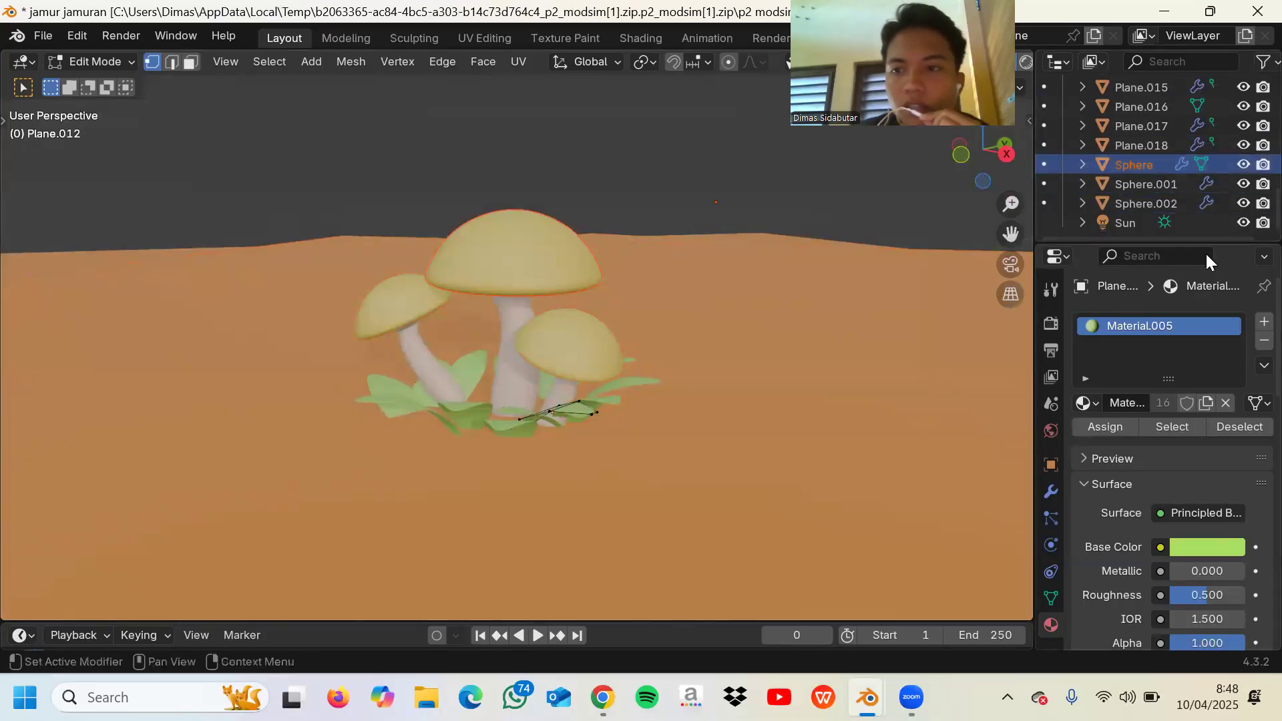
- Select the Sun light and examine its placement relative to the mushrooms from several angles
left_click(1109, 224)
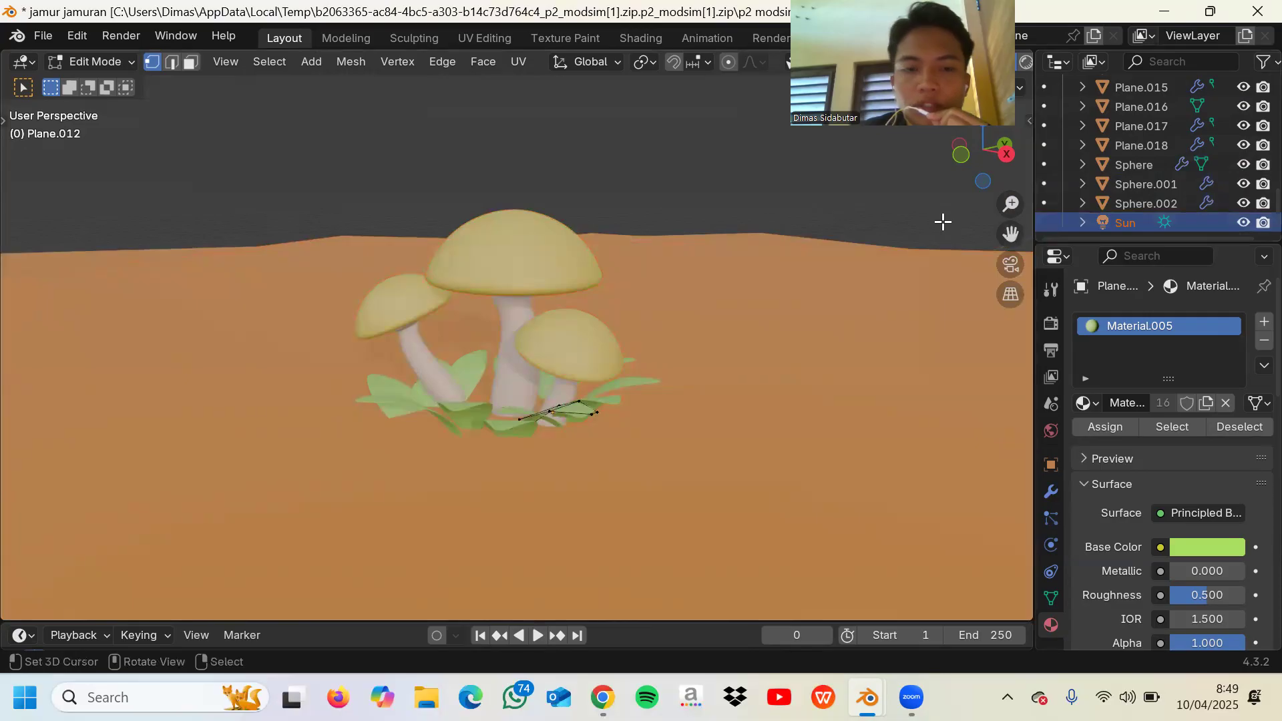
scroll(942, 221, "down", 3)
scroll(942, 222, "right", 5)
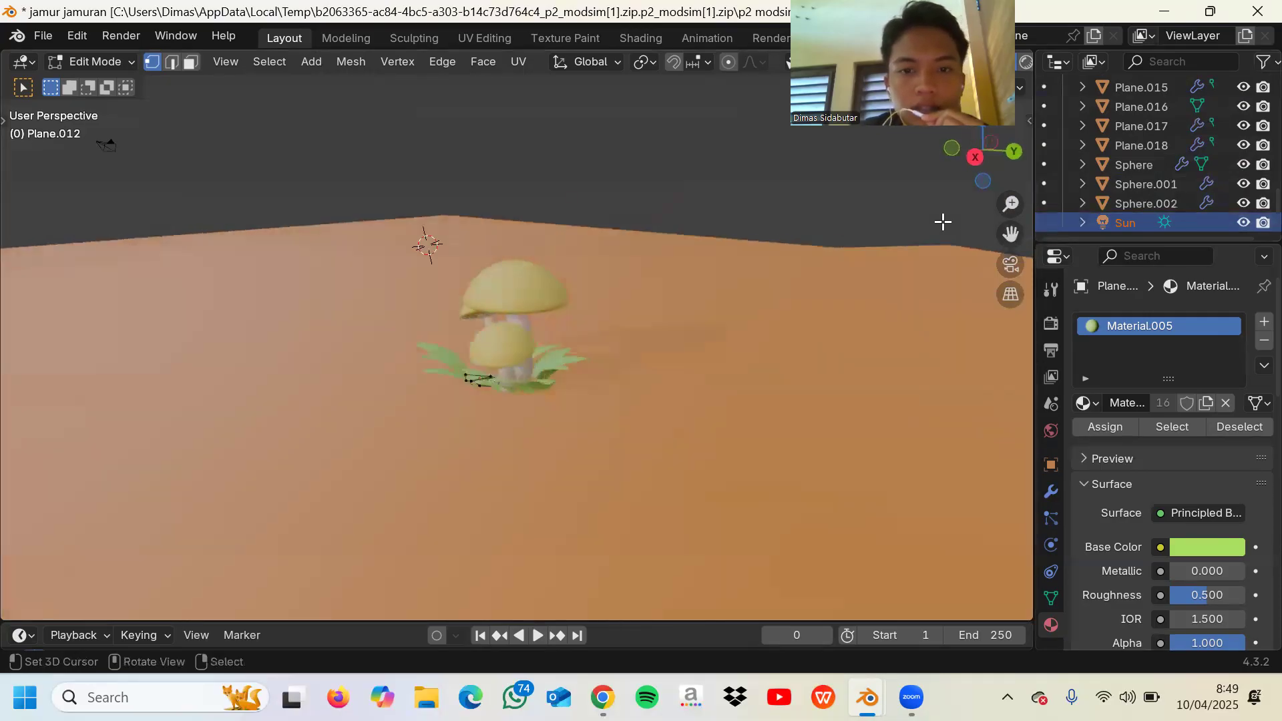
scroll(942, 222, "right", 5)
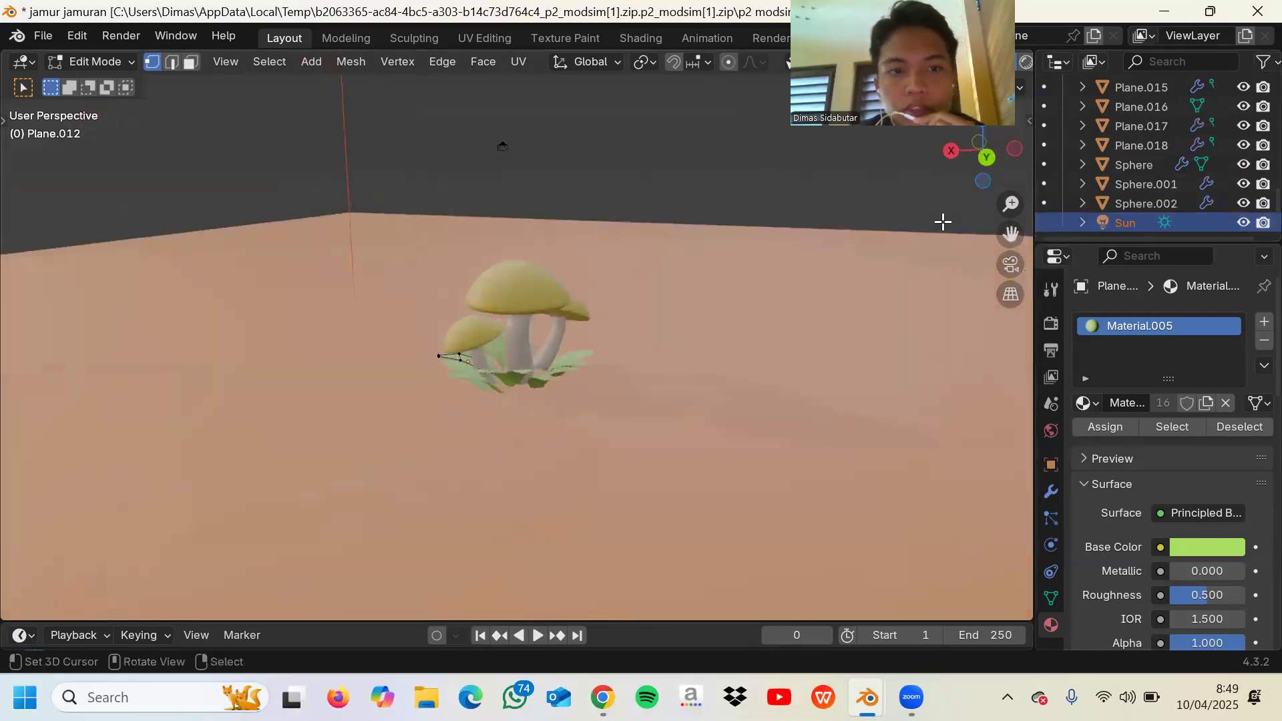
scroll(633, 353, "up", 2)
scroll(634, 353, "down", 5)
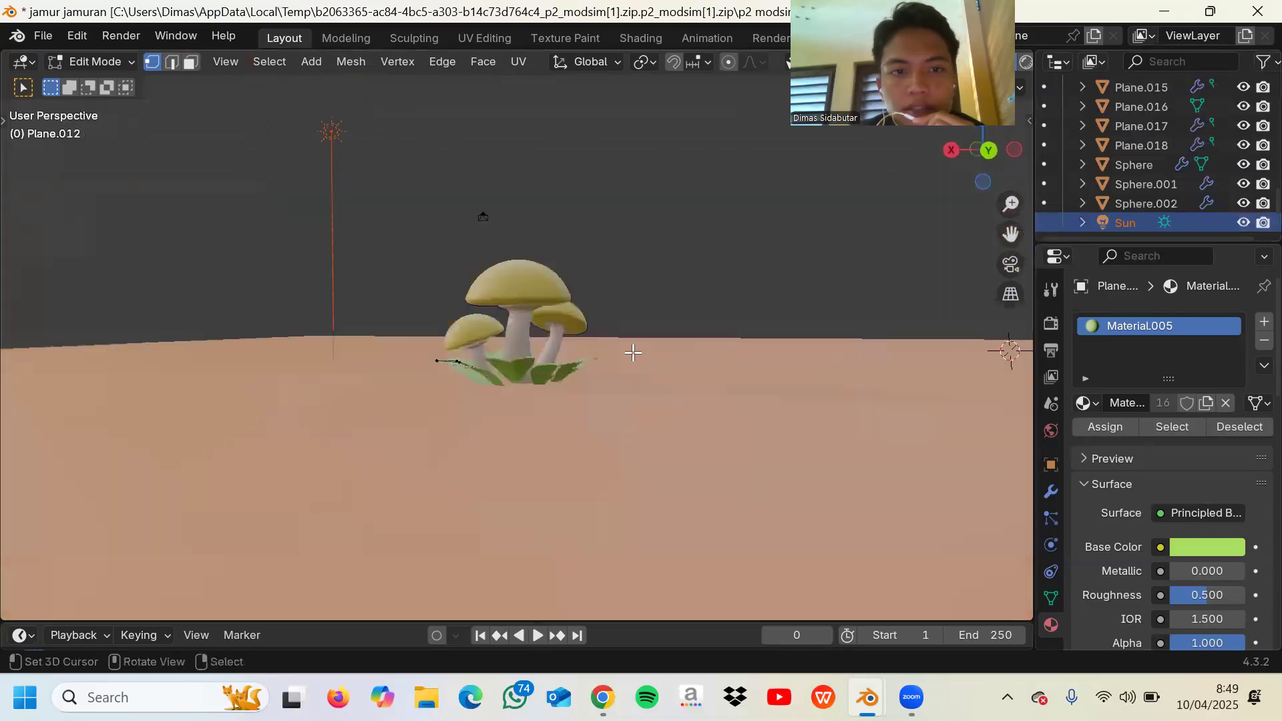
scroll(633, 353, "up", 4)
scroll(633, 354, "right", 1)
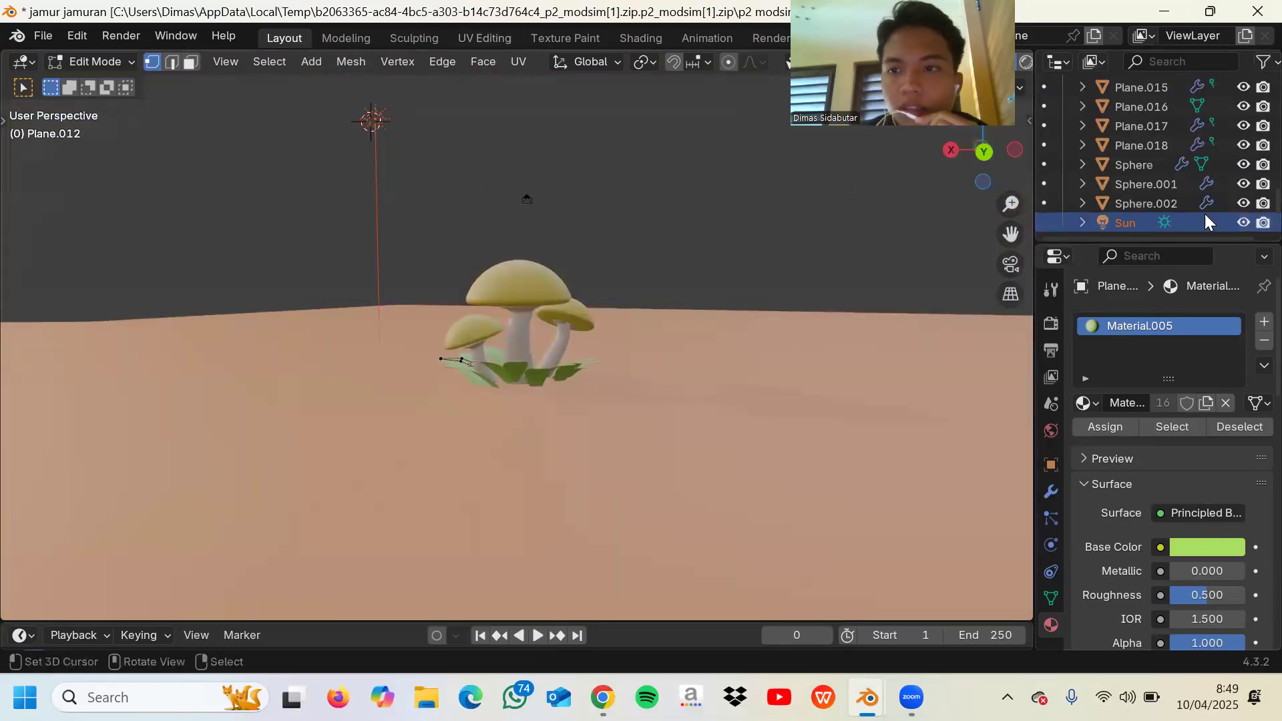
- Select the Camera object and examine its placement around the mushroom scene
scroll(1145, 203, "up", 10)
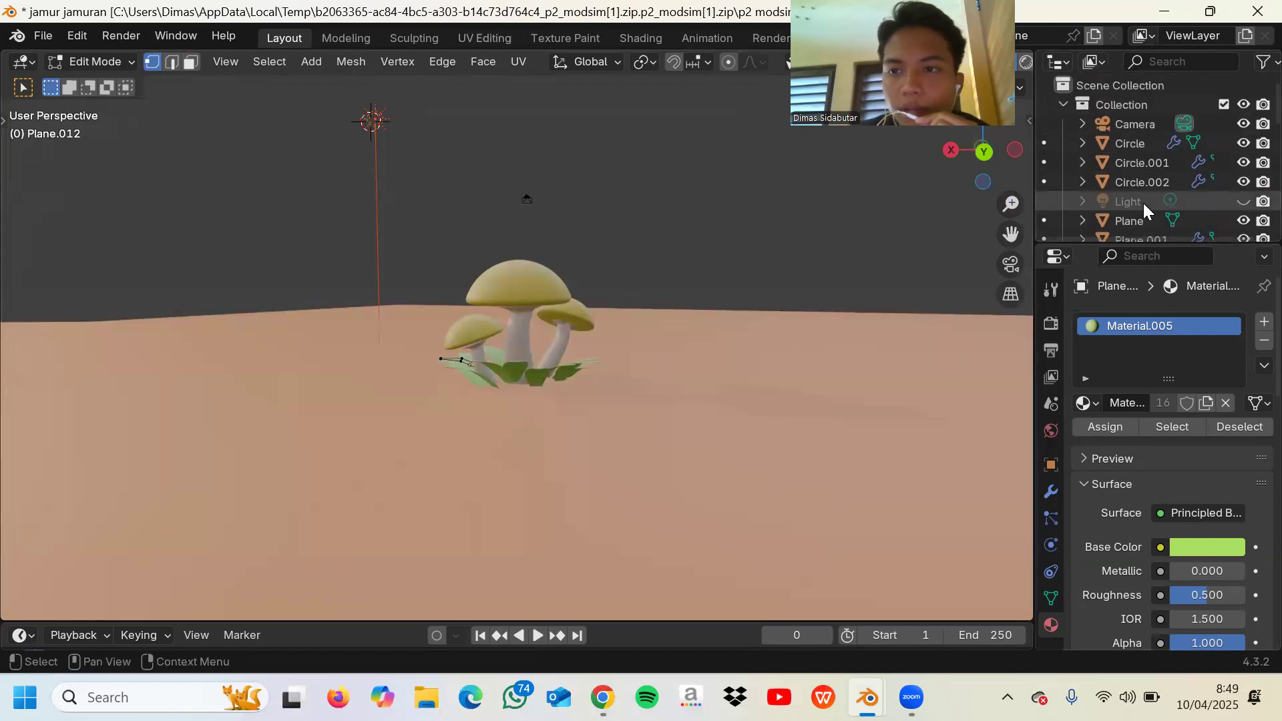
left_click(1151, 121)
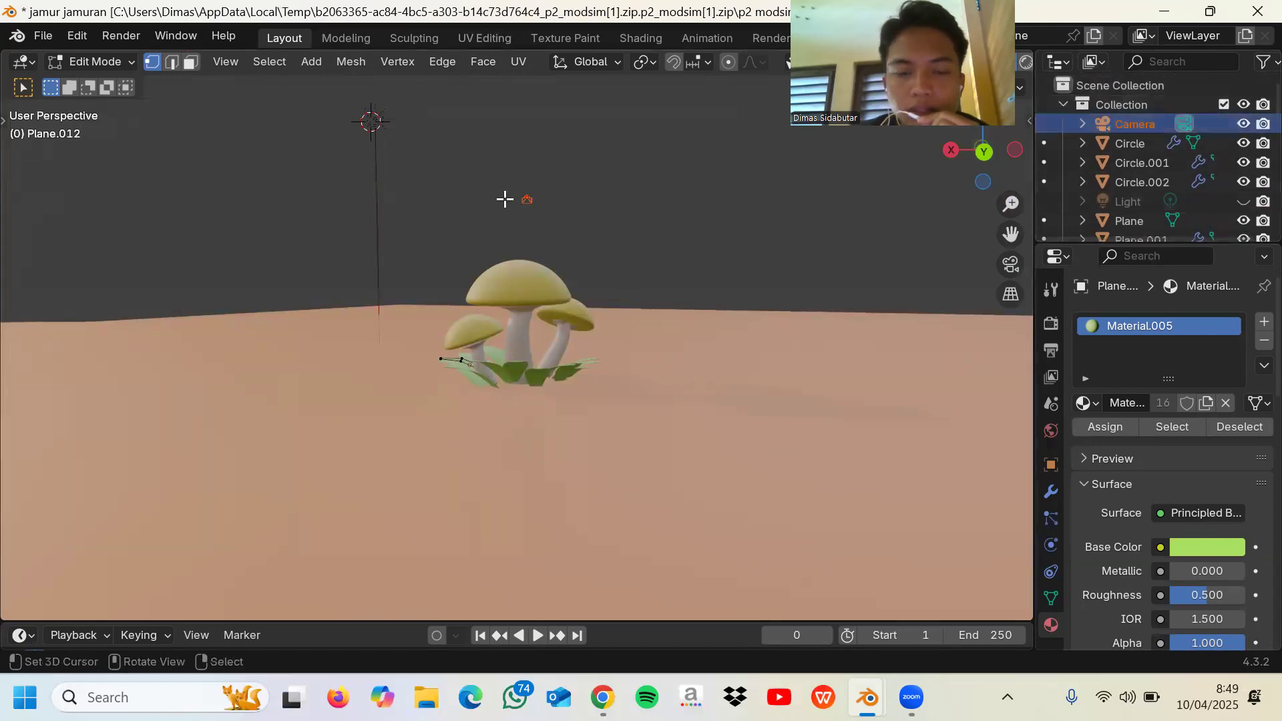
scroll(535, 216, "left", 10)
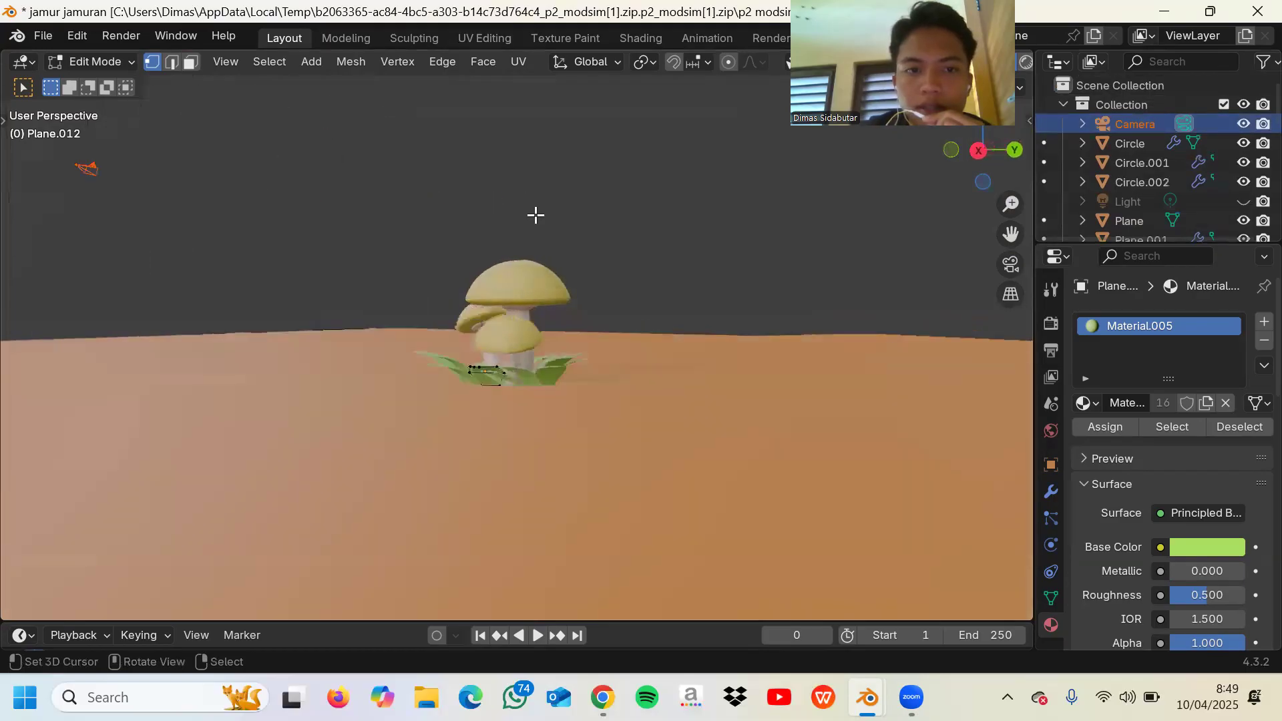
scroll(536, 216, "left", 10)
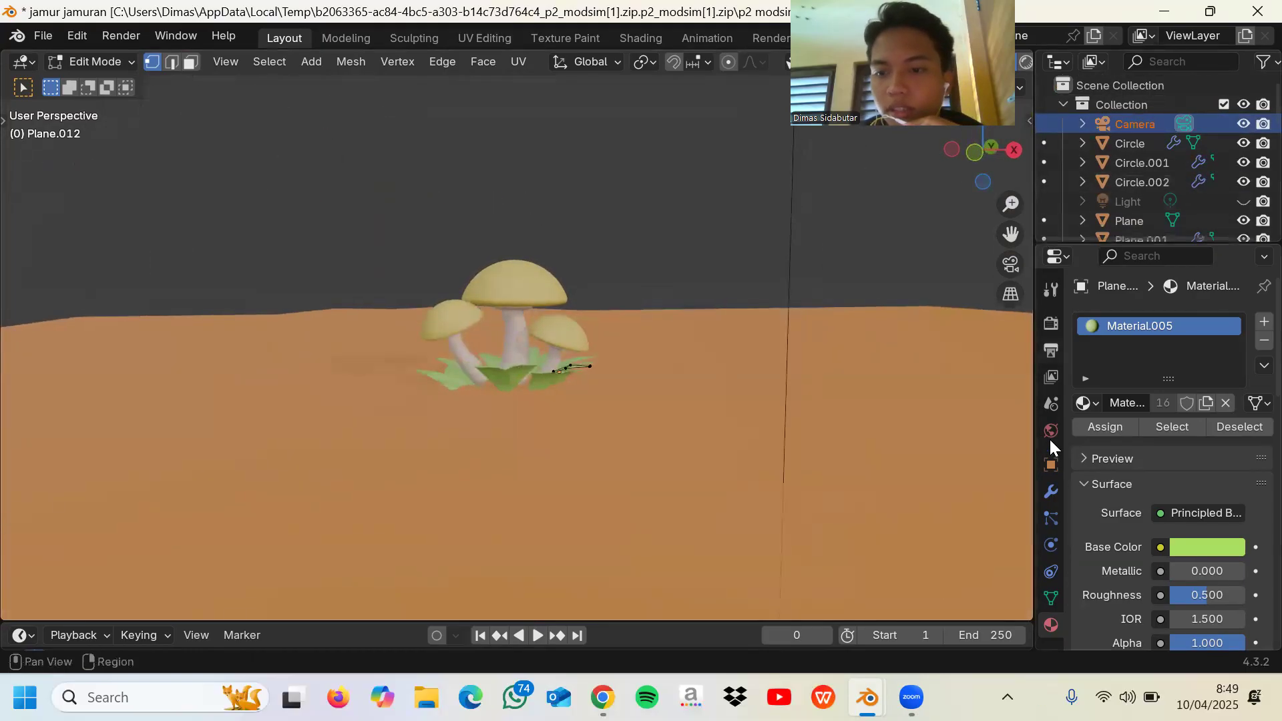
- Compare Simple and Catmull-Clark subdivision on the first Subdivision modifier of the Plane.012 leaf, ending on Catmull-Clark
left_click(1056, 482)
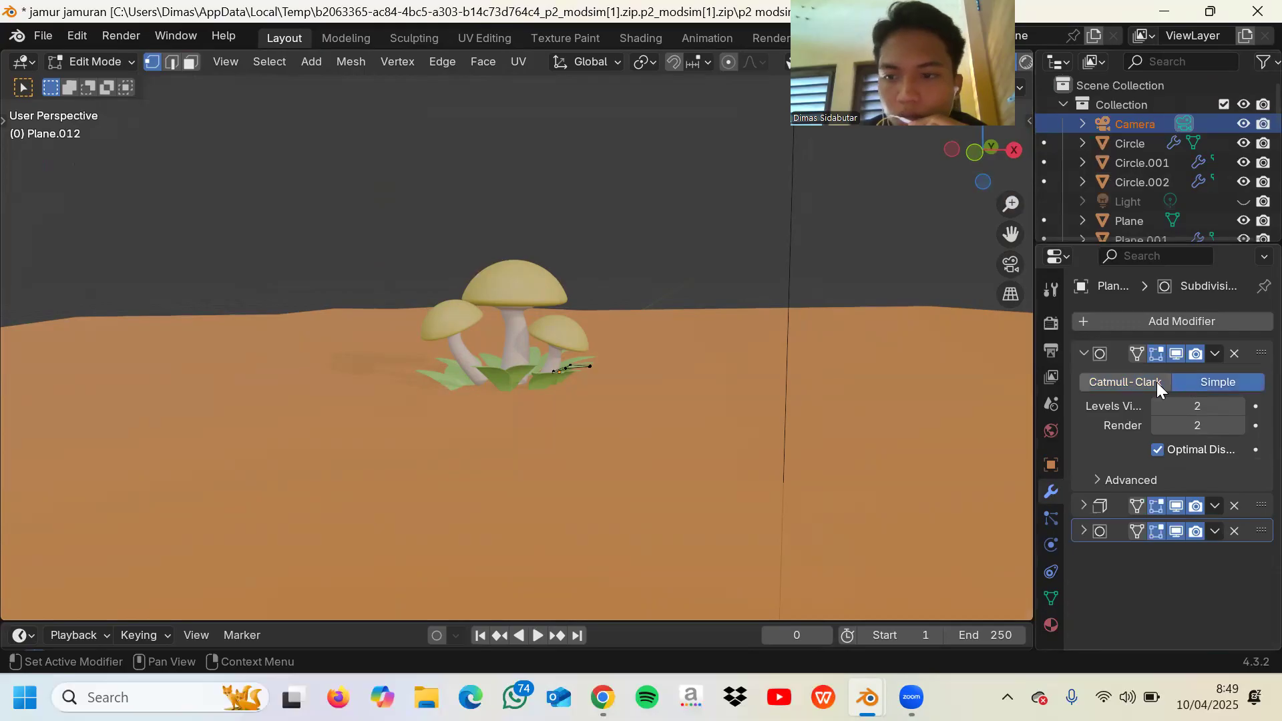
middle_click_drag(496, 368, 496, 367)
scroll(495, 368, "up", 7)
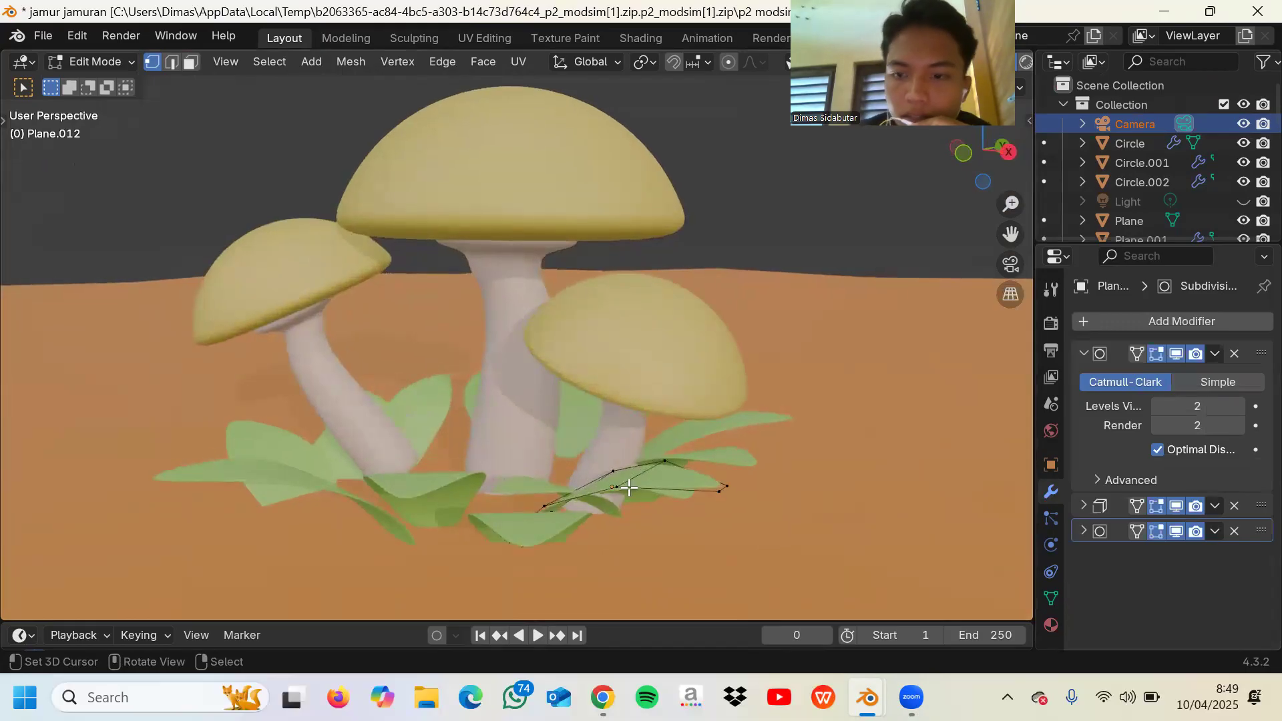
left_click(1247, 381)
left_click(1150, 376)
left_click(1211, 376)
left_click(1149, 372)
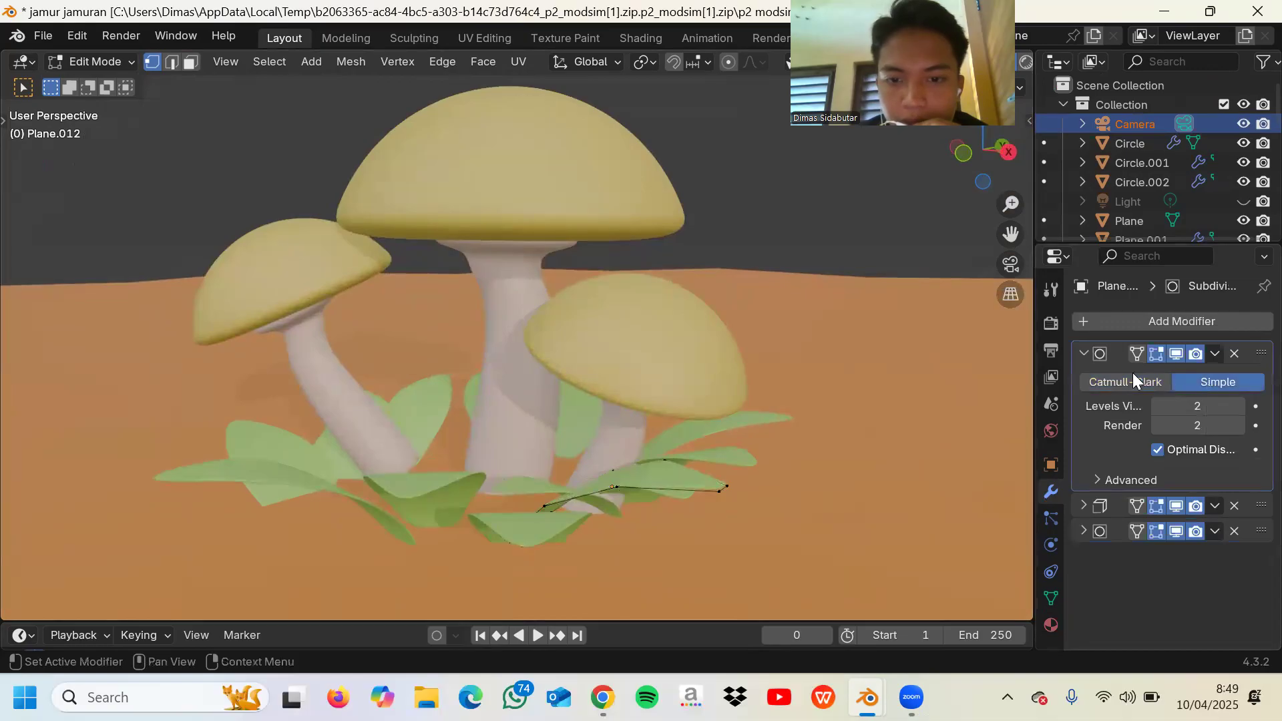
left_click(1137, 385)
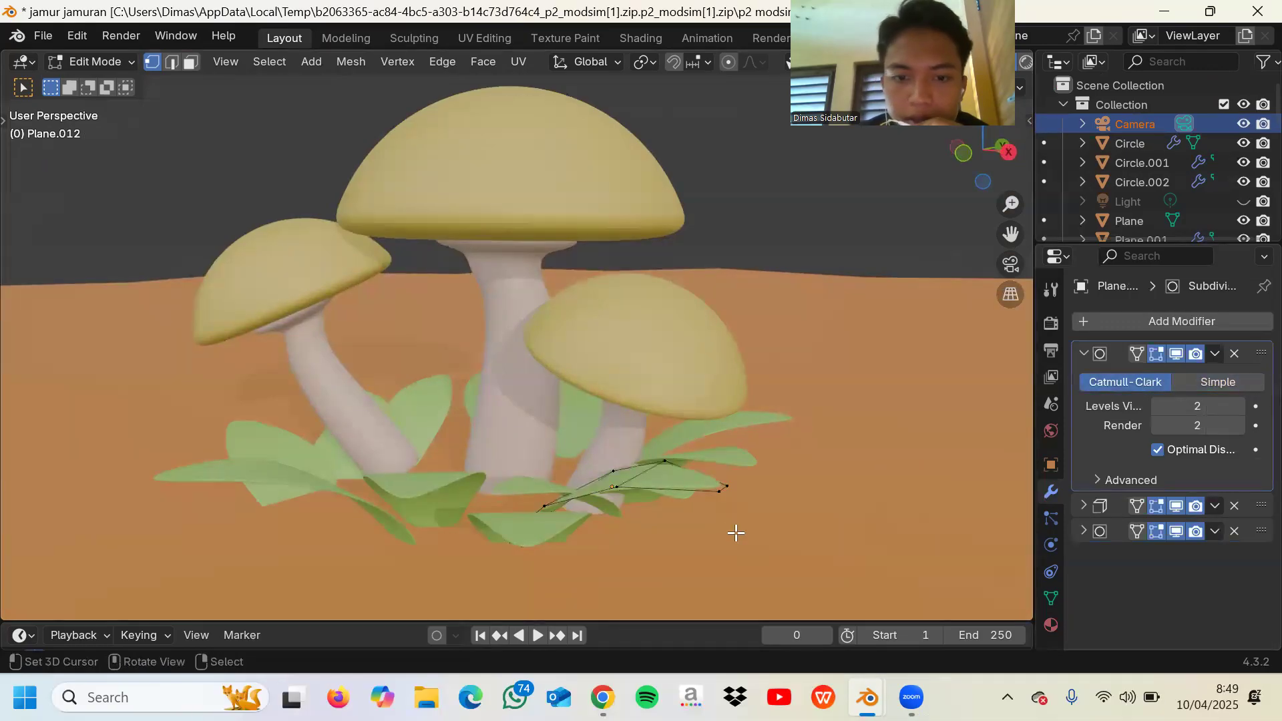
- Examine the leaves and mushrooms from several angles and show the material settings of the Plane.012 leaf
scroll(736, 533, "down", 10)
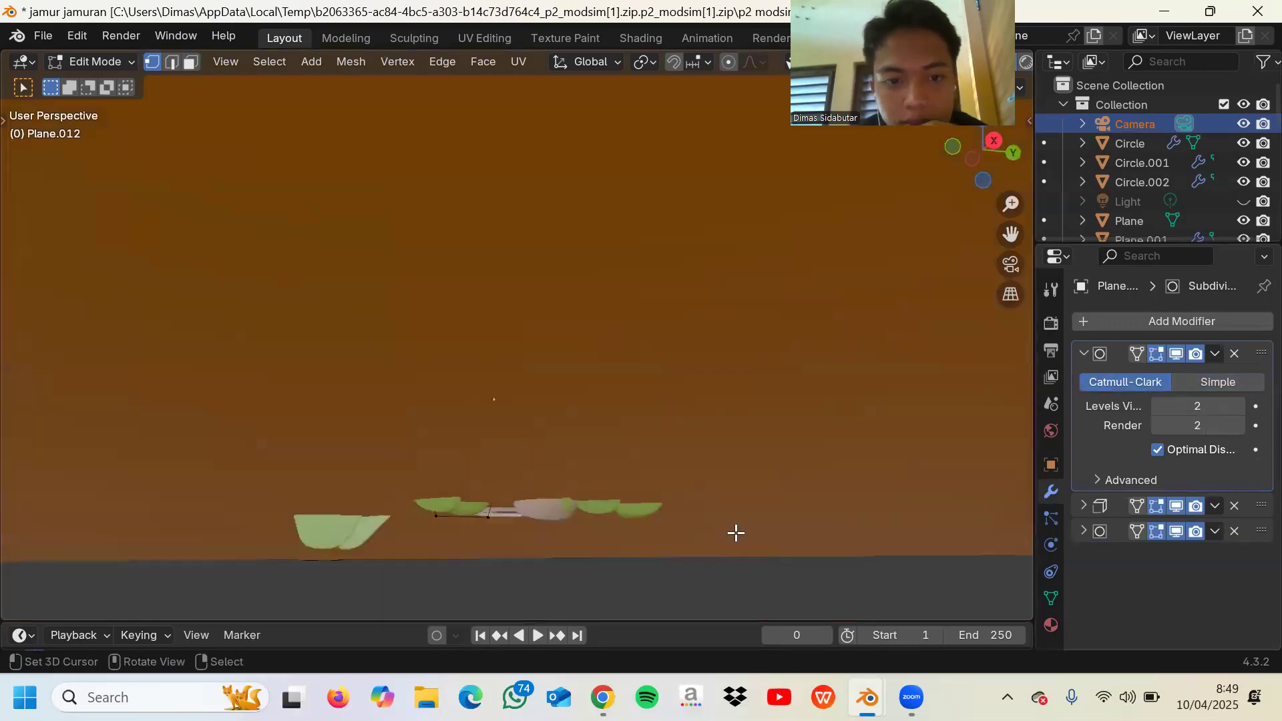
scroll(737, 533, "up", 10)
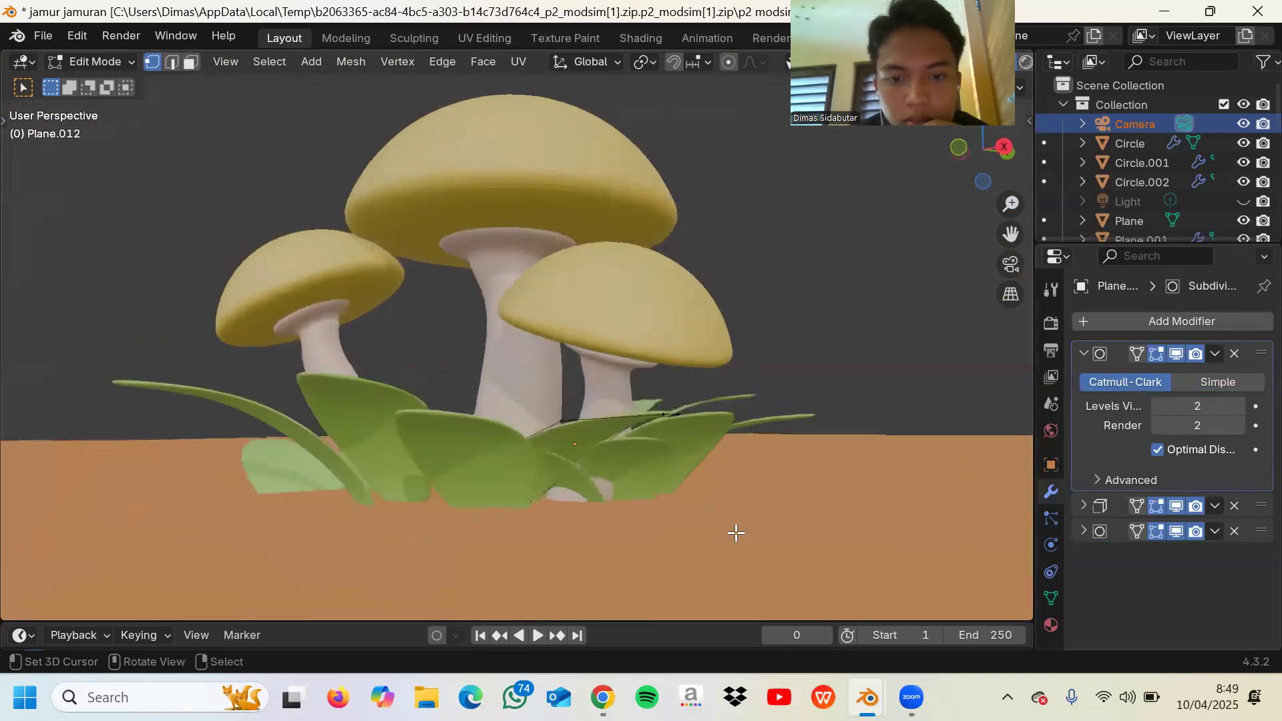
scroll(737, 533, "right", 2)
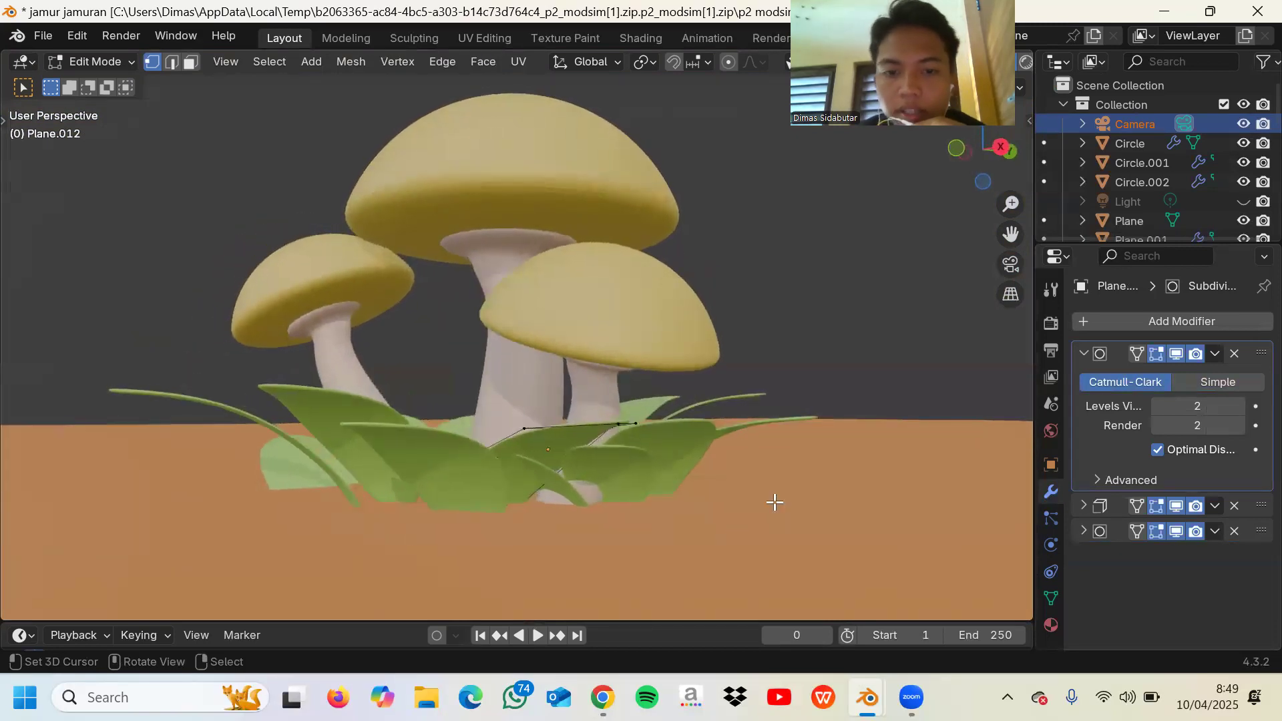
left_click(1051, 625)
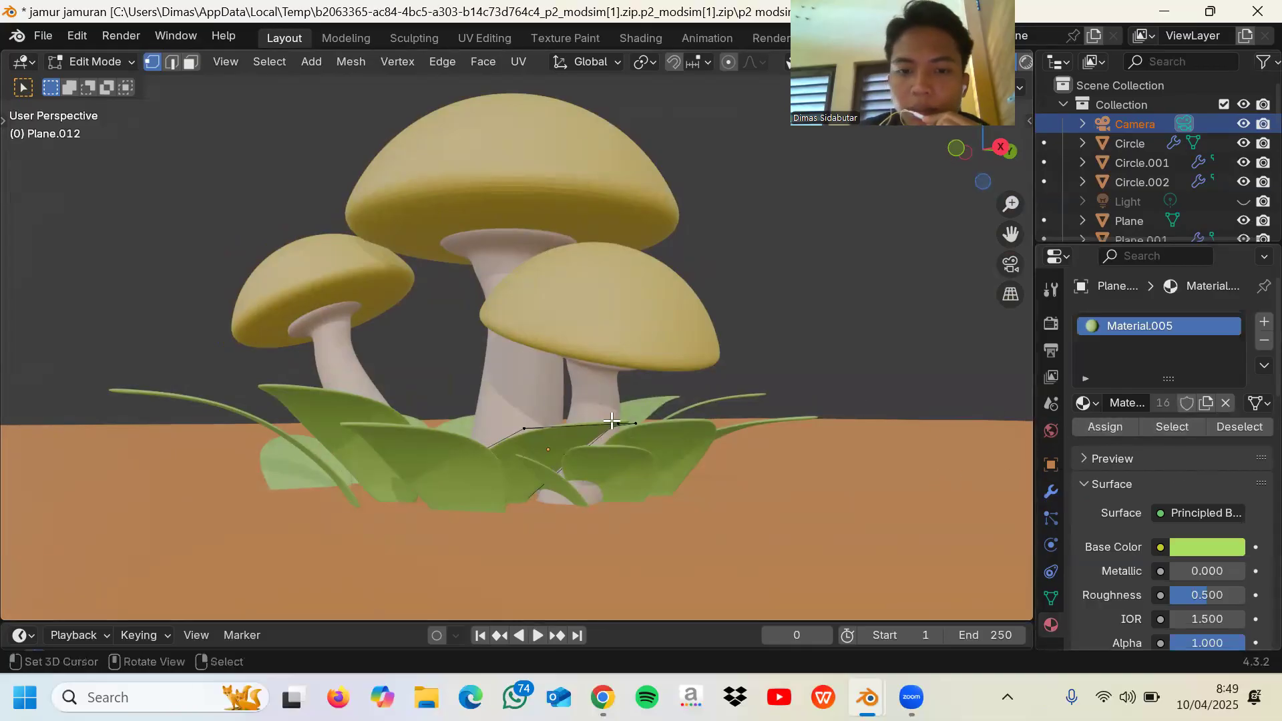
scroll(593, 441, "up", 5)
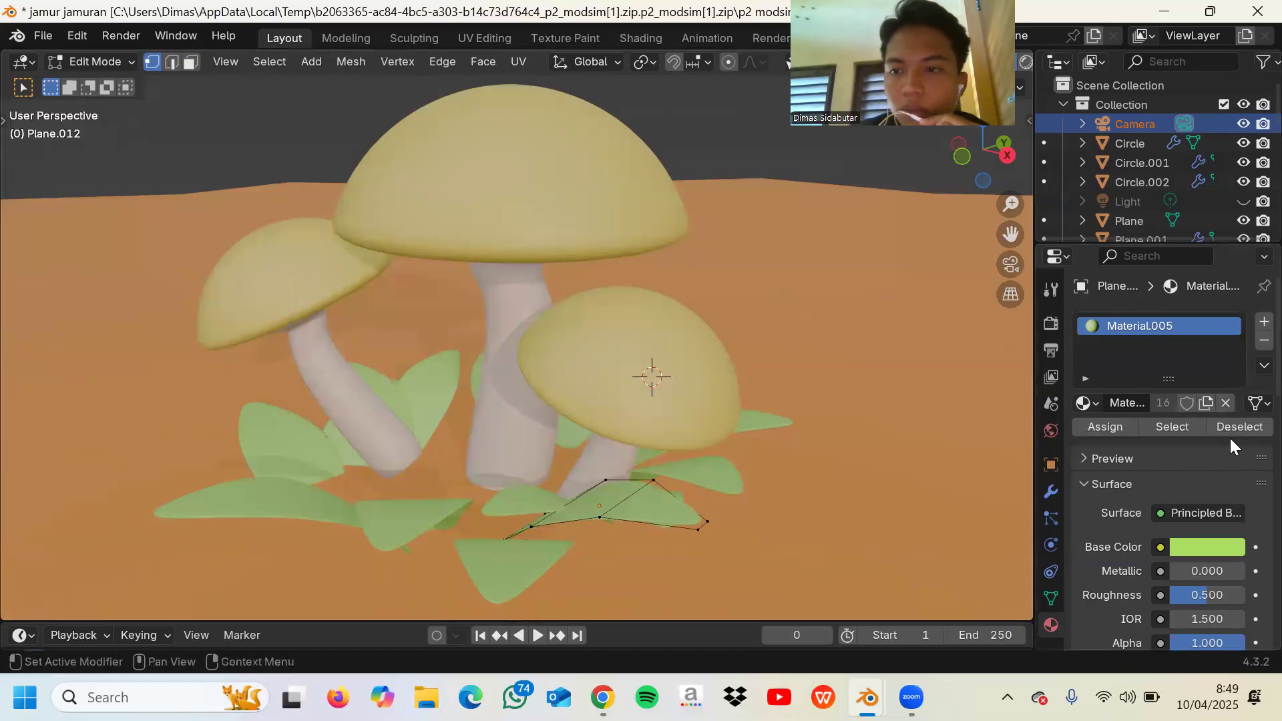
- Highlight Circle, Circle.001 and Circle.002 one after another to identify the mushroom stems
left_click(1150, 147)
left_click(1146, 164)
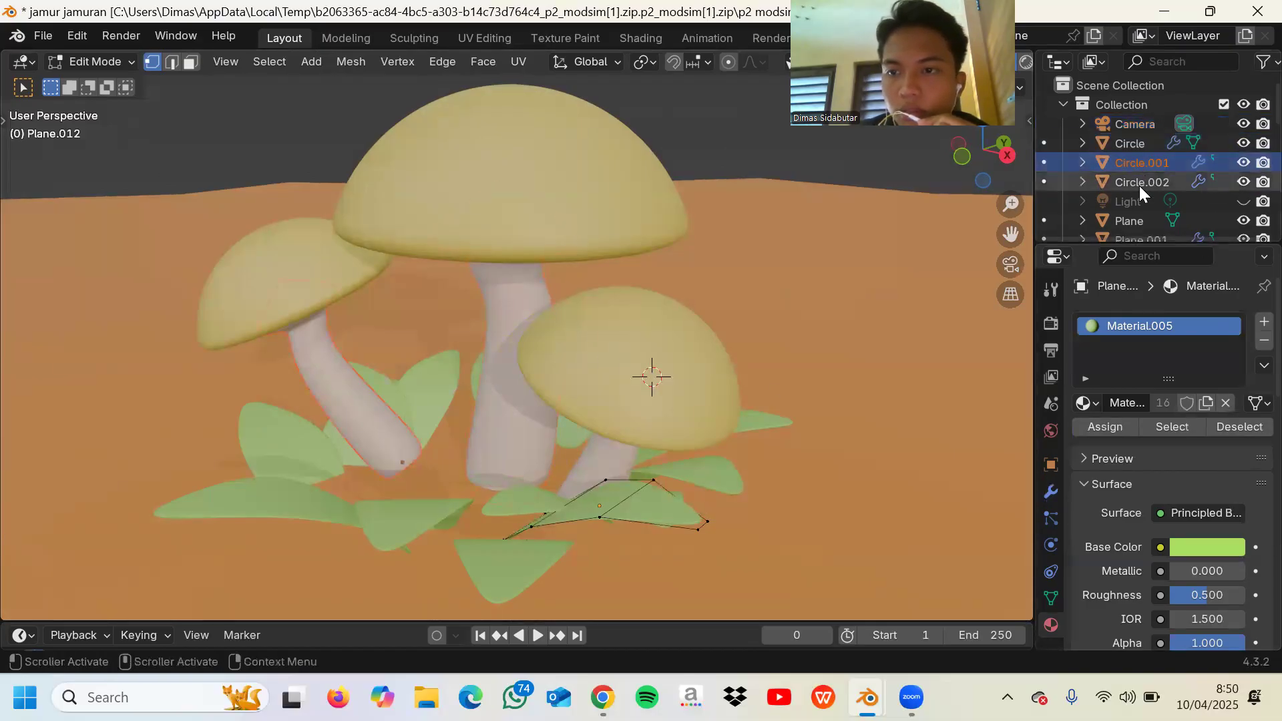
left_click(1140, 184)
- Go through the numbered Plane objects, including Plane.003, Plane.012 and Plane.017, and on to the Sphere.002 cap, highlighting each in the scene
scroll(1139, 186, "down", 4)
left_click(1139, 140)
left_click(1139, 157)
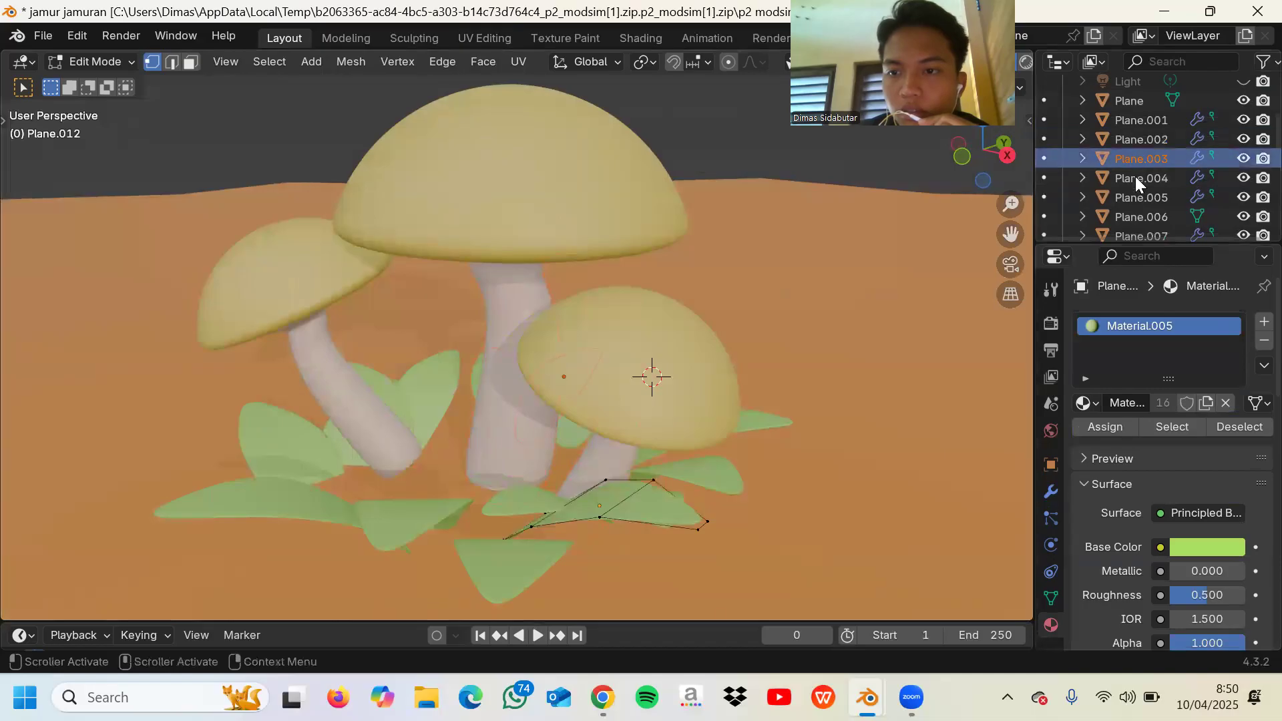
left_click(1135, 175)
scroll(1135, 180, "down", 4)
left_click(1134, 181)
left_click(1134, 199)
left_click(1134, 212)
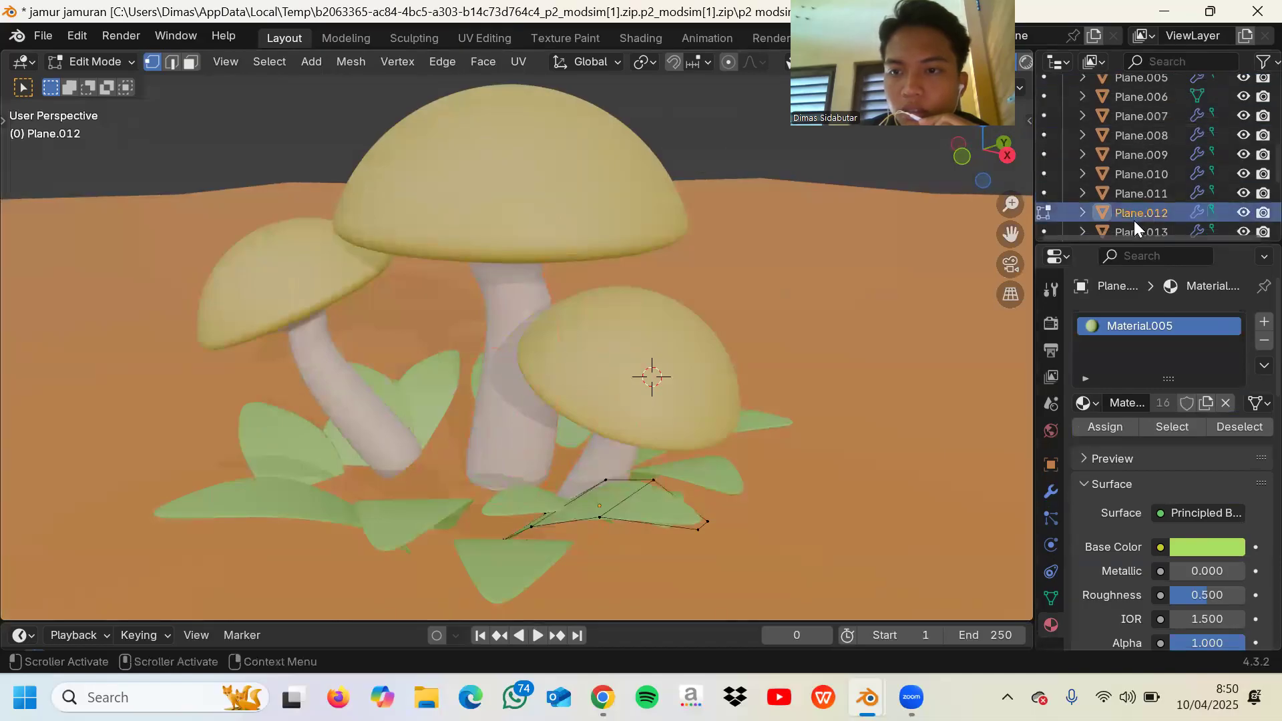
scroll(1134, 221, "down", 4)
left_click(1134, 219)
scroll(1134, 219, "down", 3)
scroll(1133, 219, "down", 2)
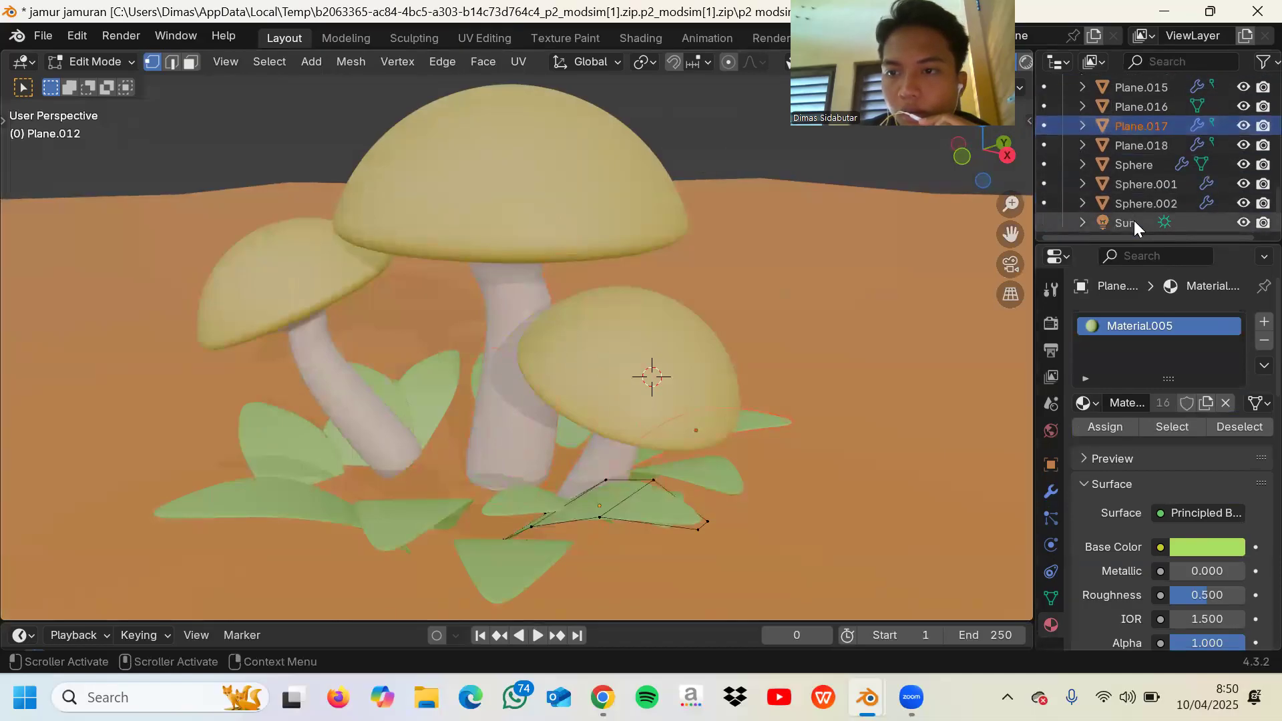
left_click(1135, 178)
left_click(1123, 202)
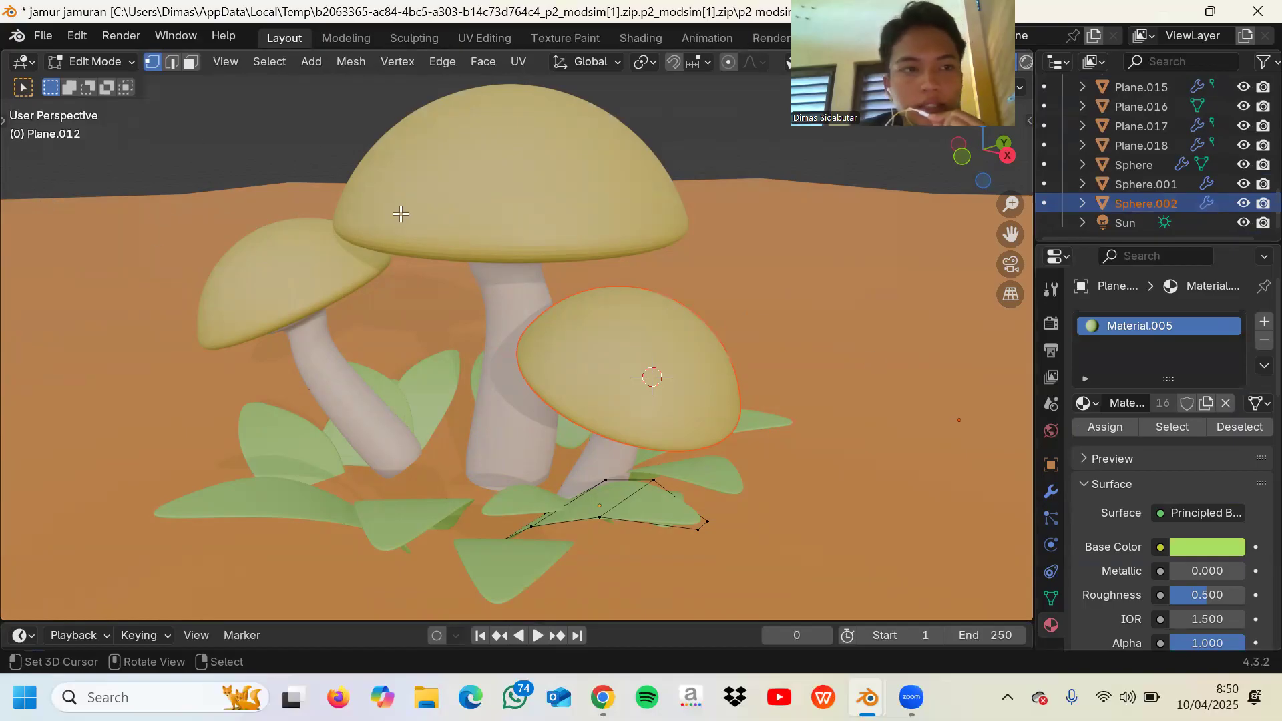
- Render a still image of the mushroom scene and bring up the finished render result
left_click(119, 38)
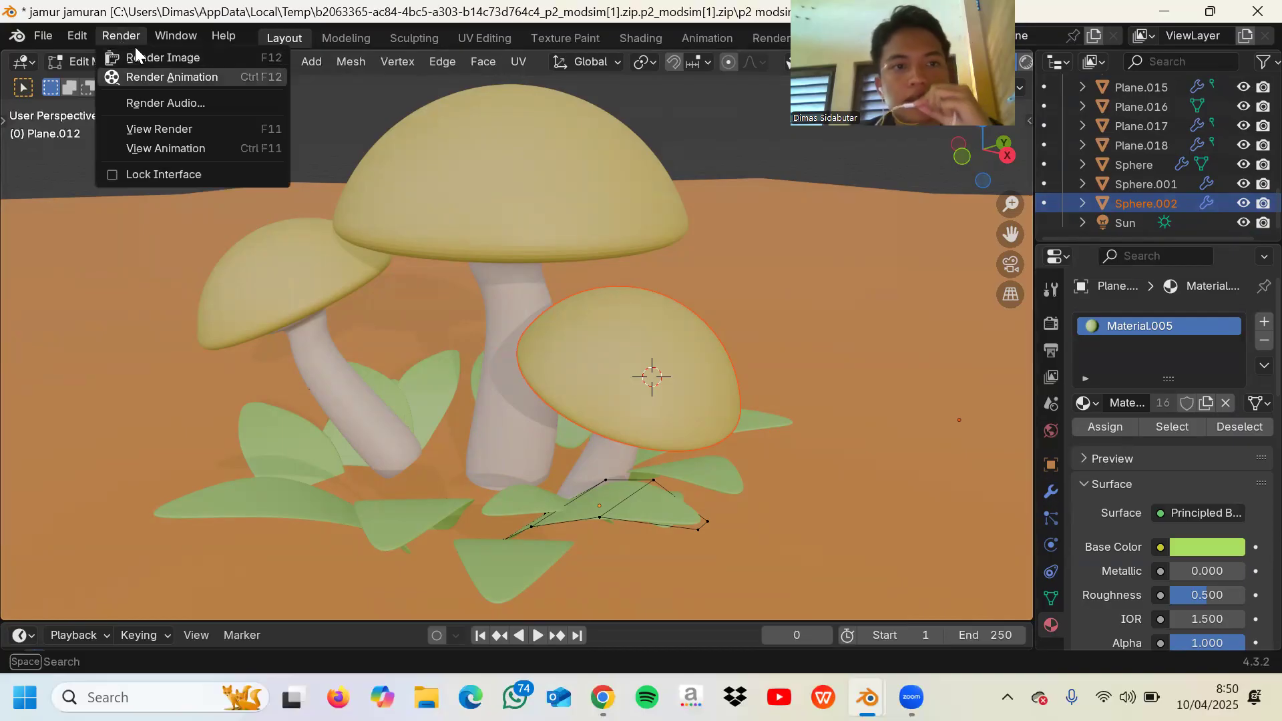
left_click(135, 54)
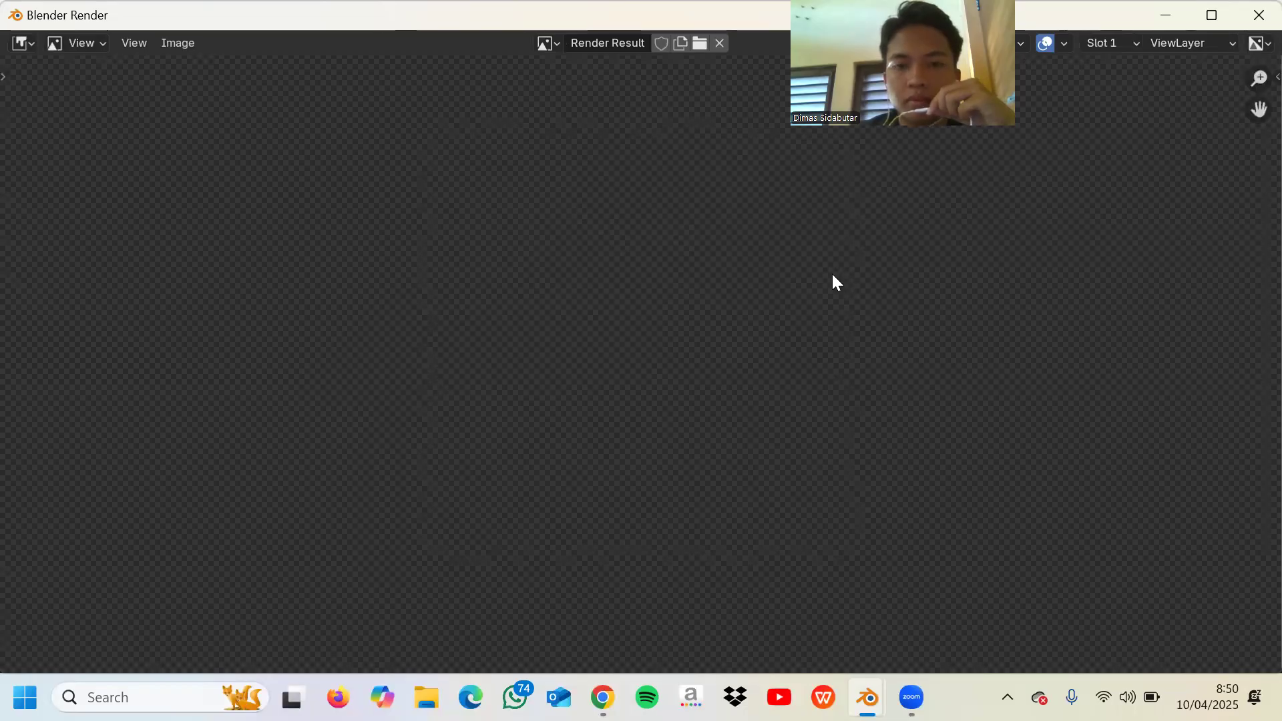
key("Escape")
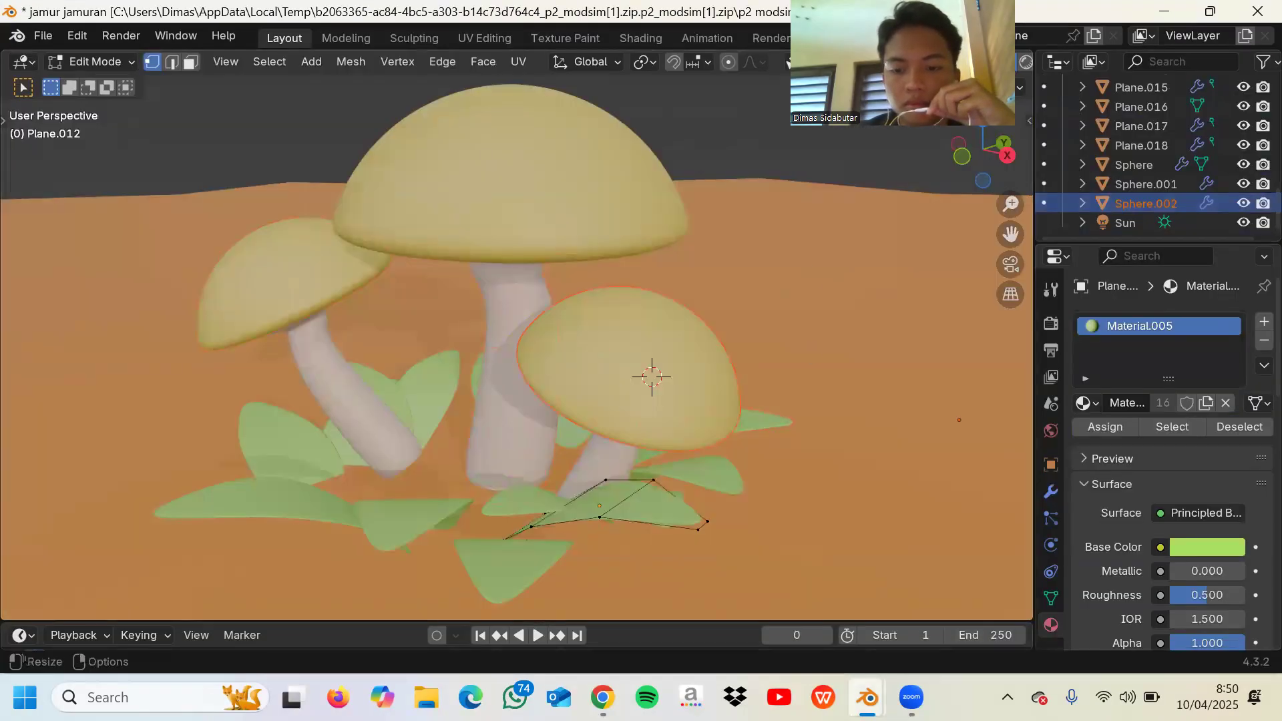
mouse_move(879, 695)
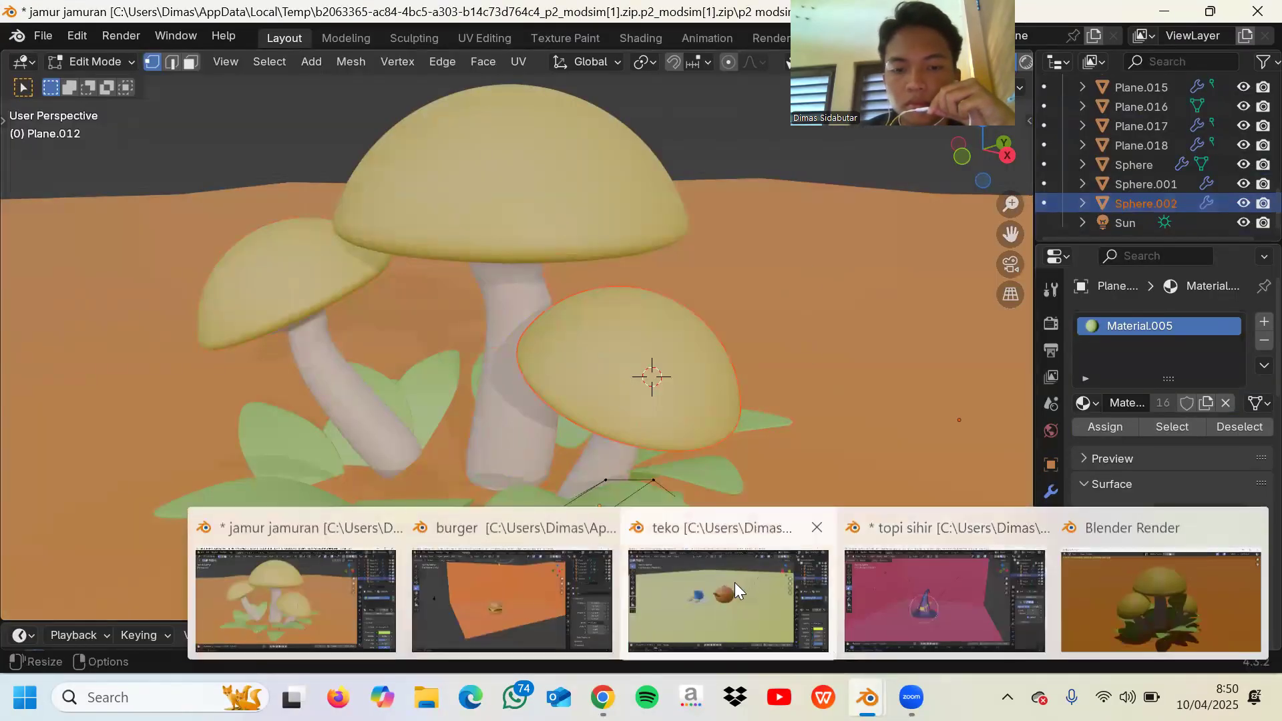
left_click(1098, 593)
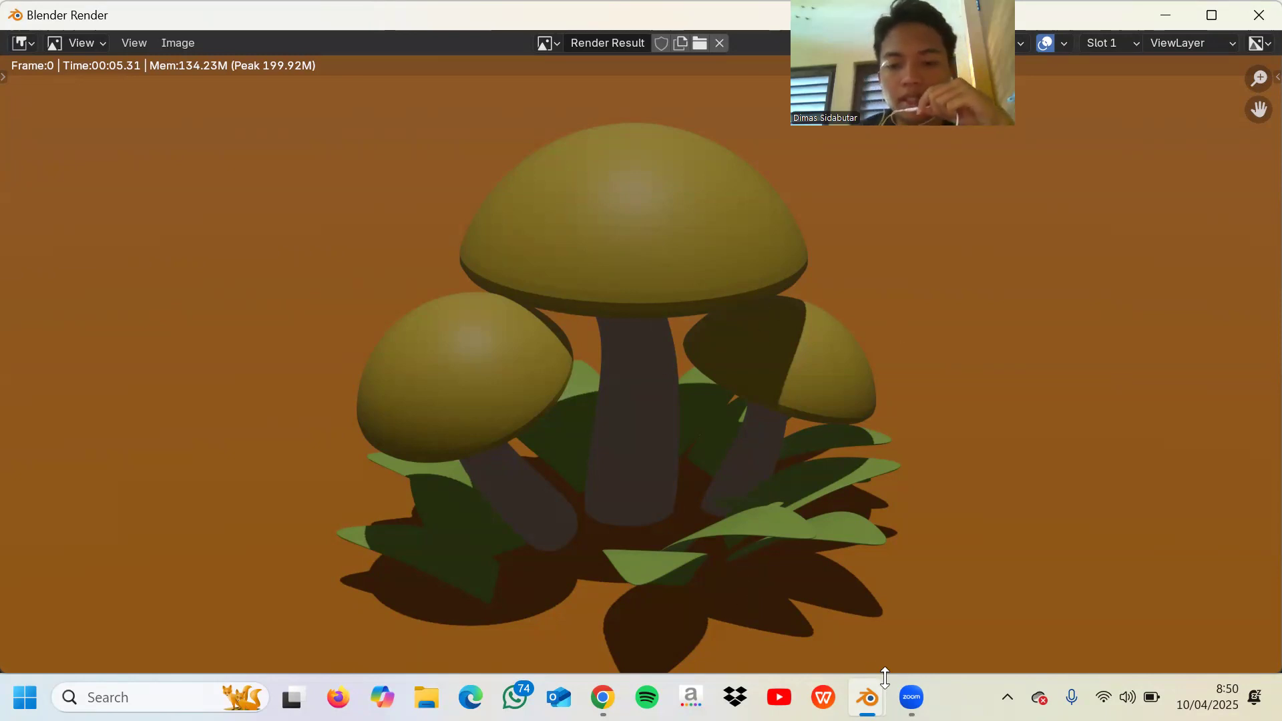
- Switch to the open teko scene and examine its teapot, cup and plate of cookies up close
mouse_move(868, 699)
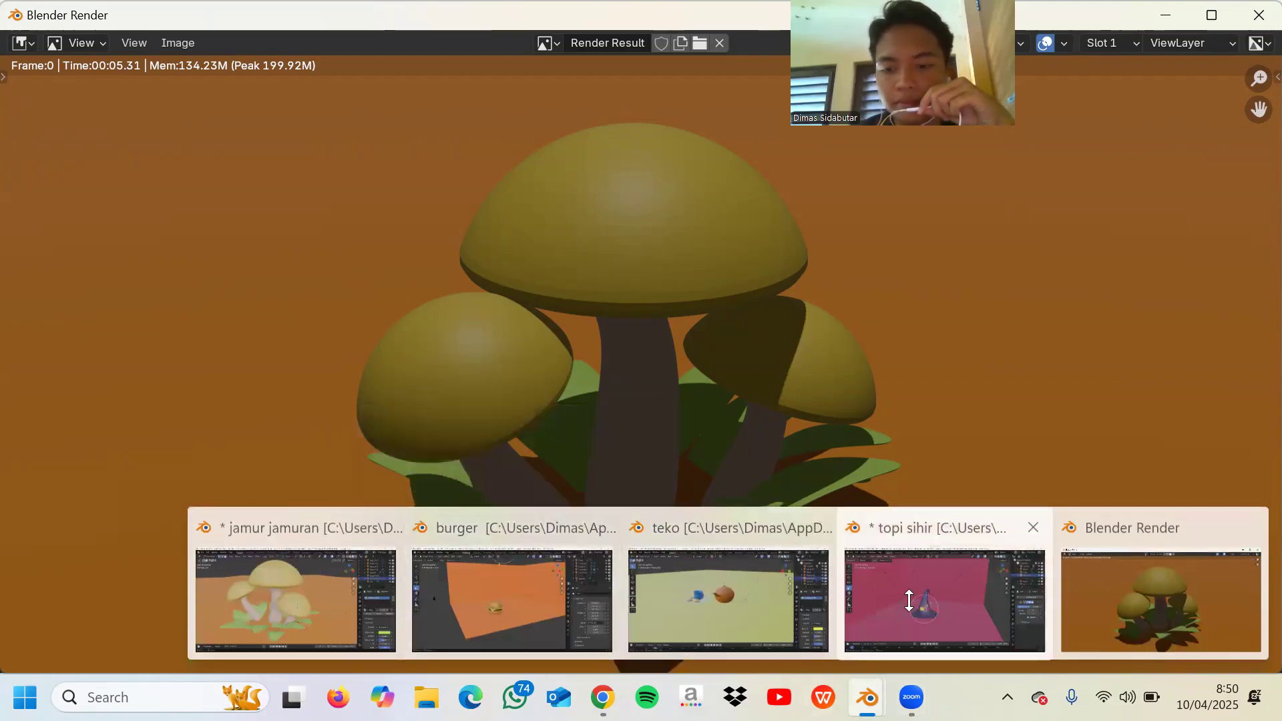
left_click(729, 593)
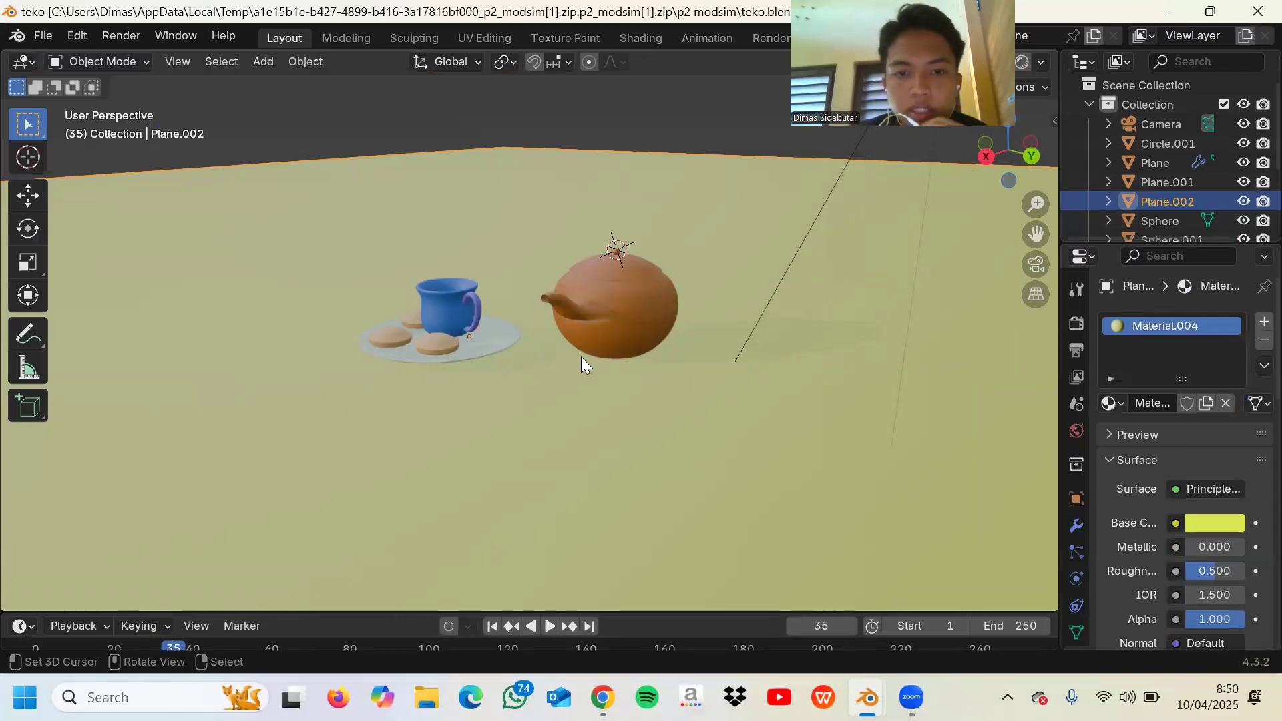
scroll(580, 357, "up", 5)
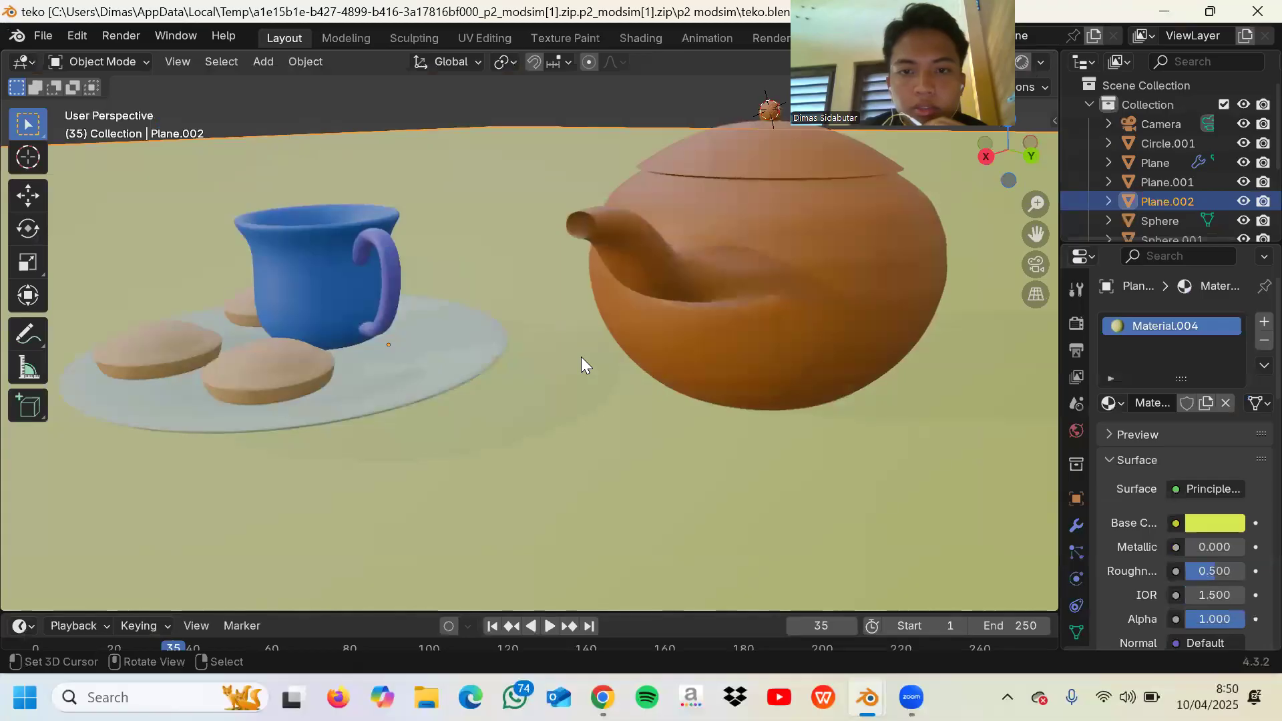
scroll(580, 357, "down", 3)
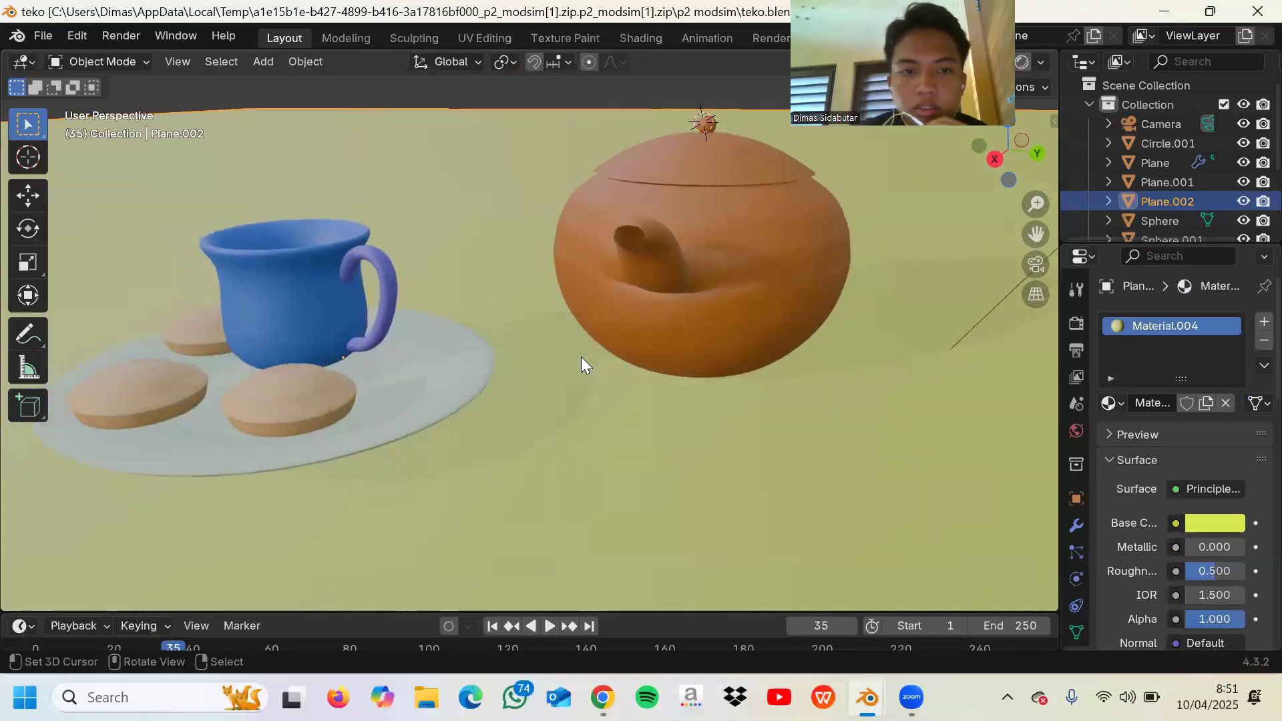
- Select the Camera object and examine its placement around the teapot scene from several angles
left_click(1171, 127)
scroll(561, 341, "down", 3)
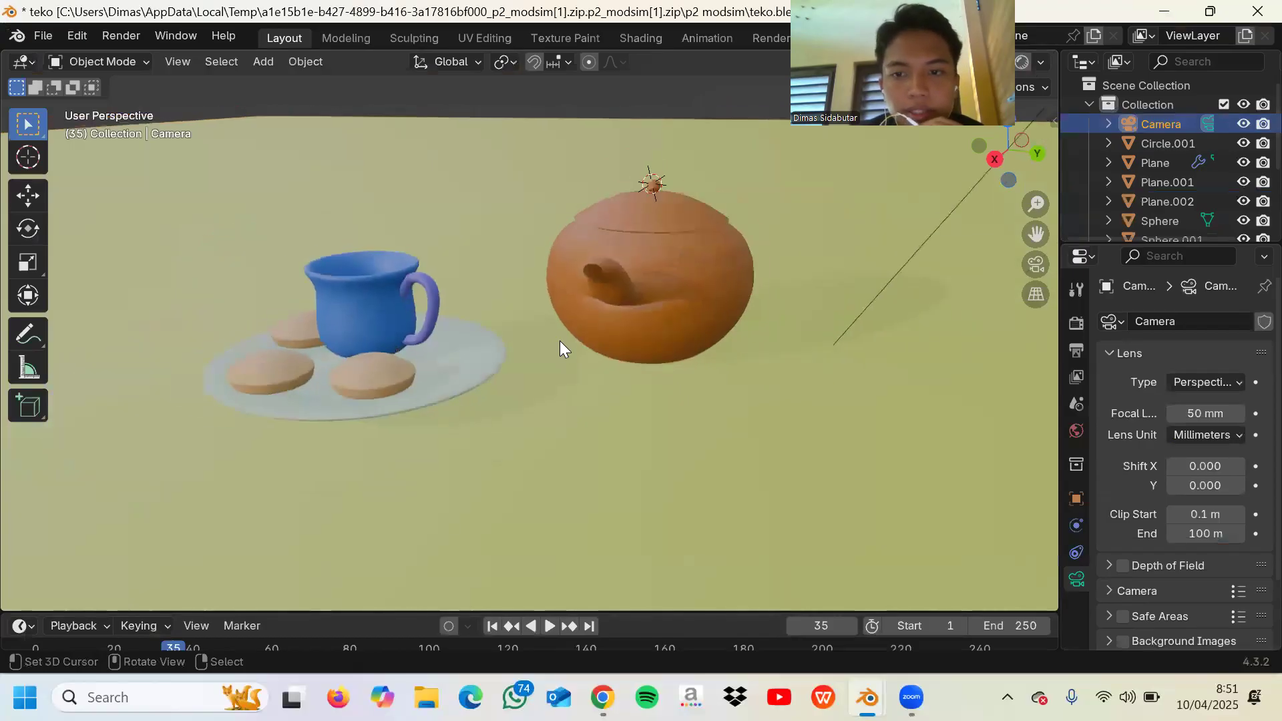
scroll(560, 341, "left", 5)
scroll(559, 341, "down", 5)
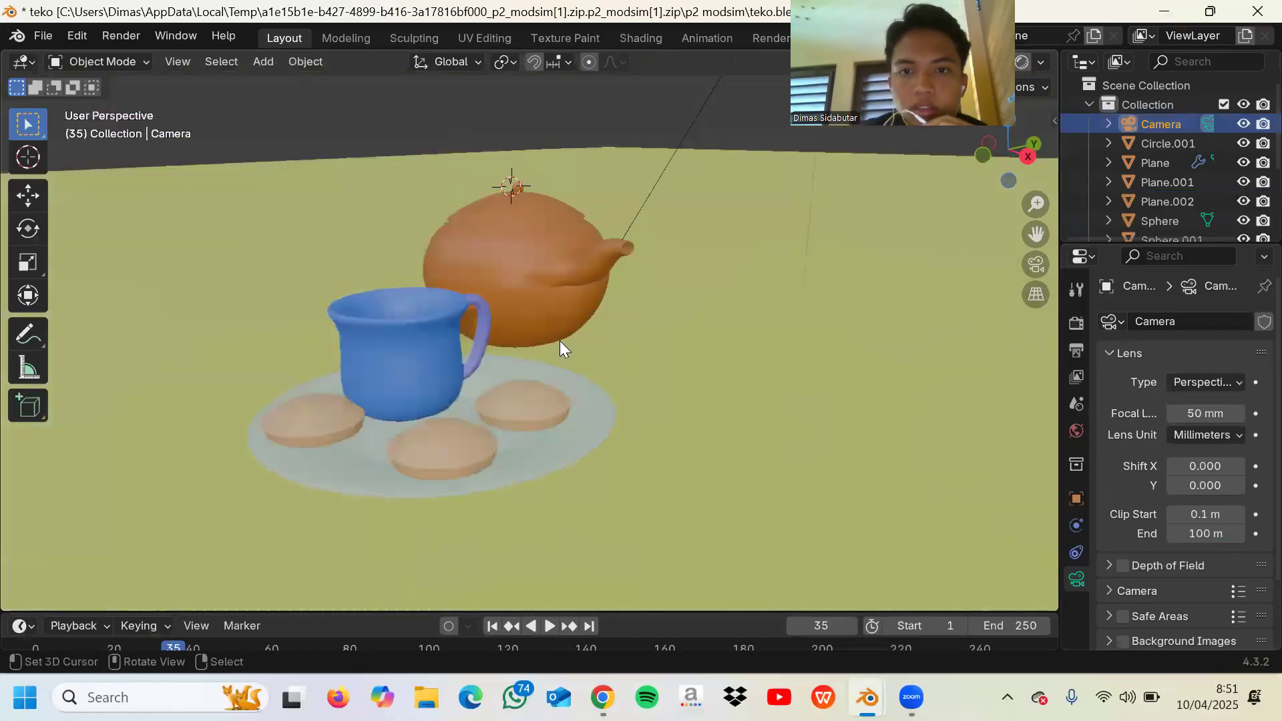
scroll(560, 341, "up", 5)
scroll(560, 341, "down", 8)
scroll(560, 341, "down", 5)
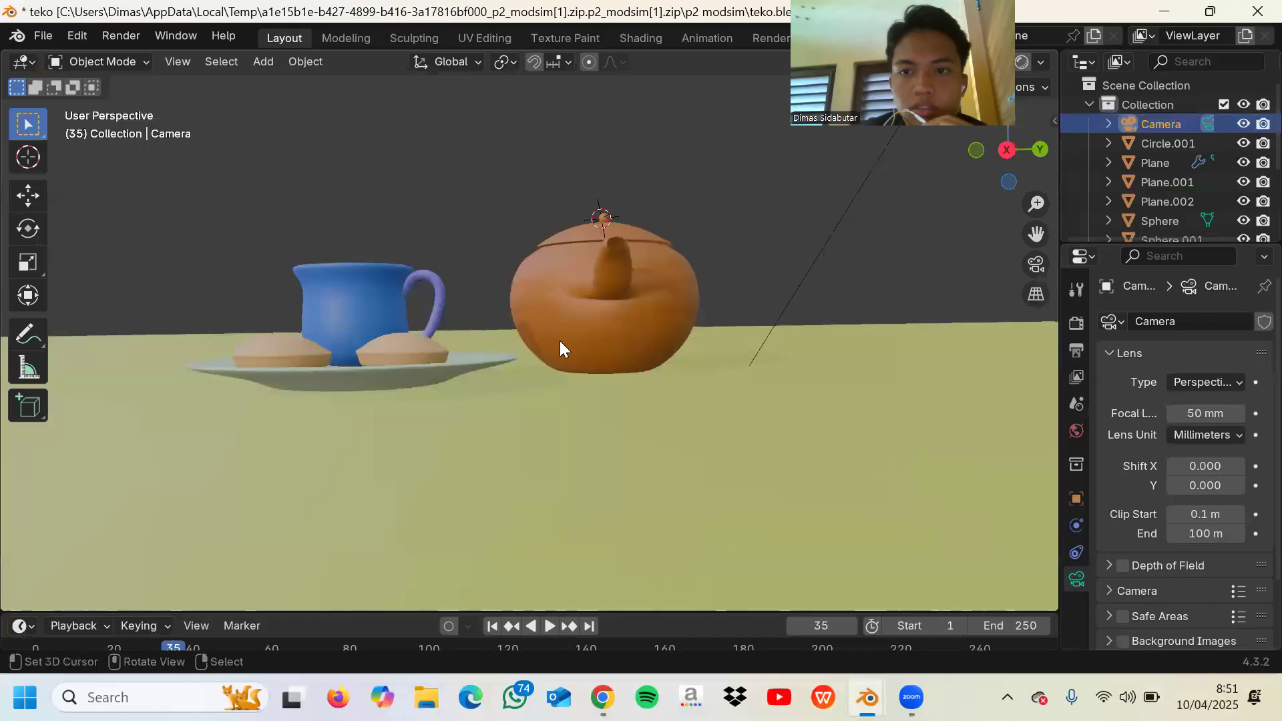
scroll(560, 340, "down", 3)
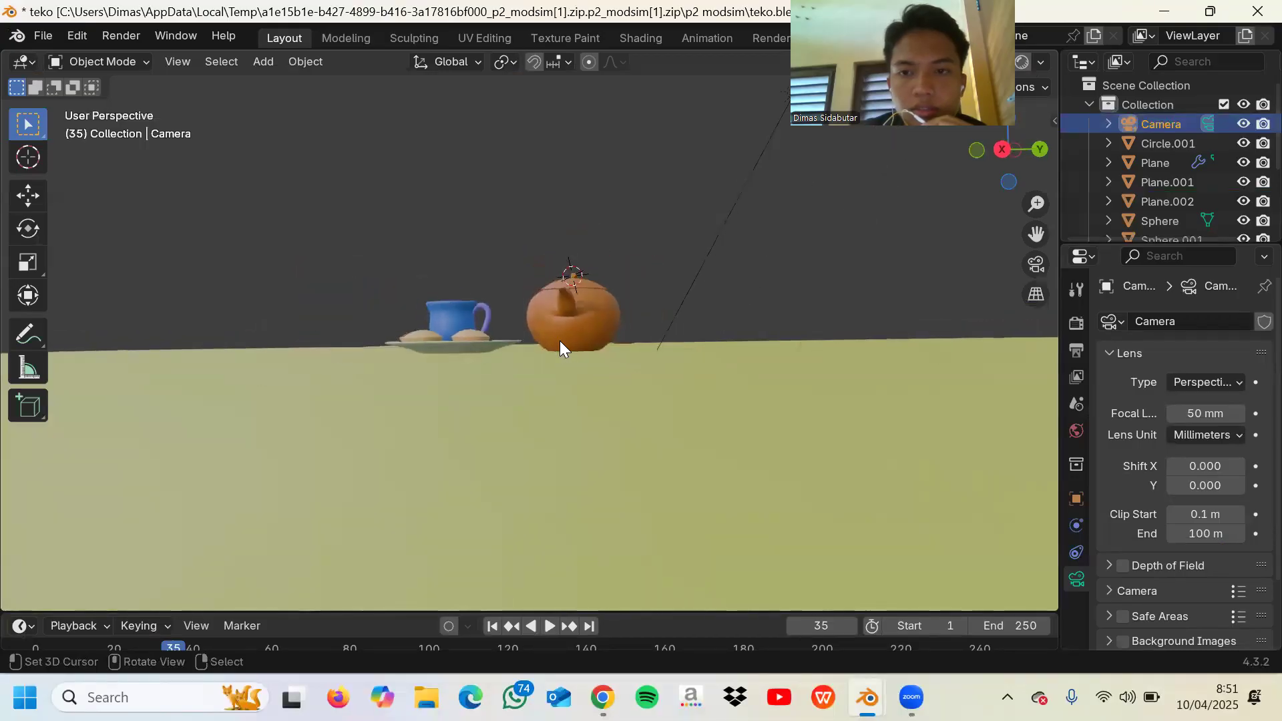
scroll(560, 341, "right", 10)
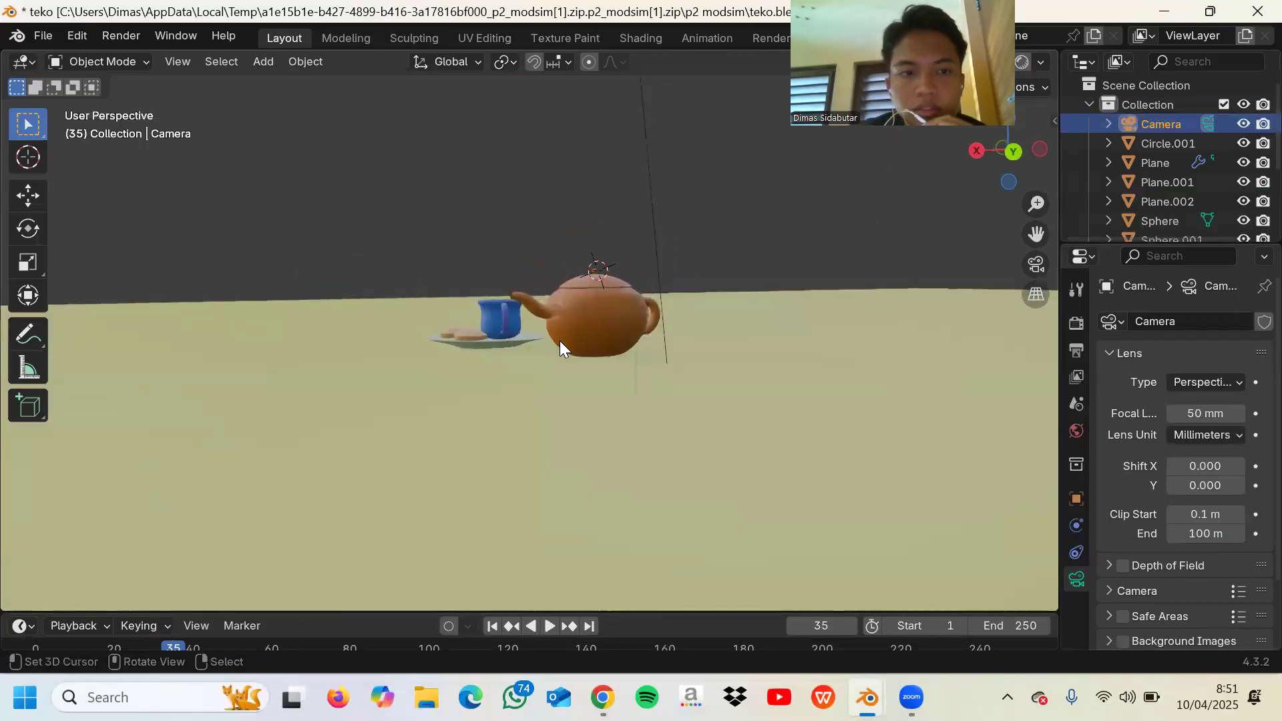
scroll(560, 341, "right", 8)
scroll(560, 341, "down", 3)
scroll(560, 341, "up", 4)
scroll(561, 340, "down", 1)
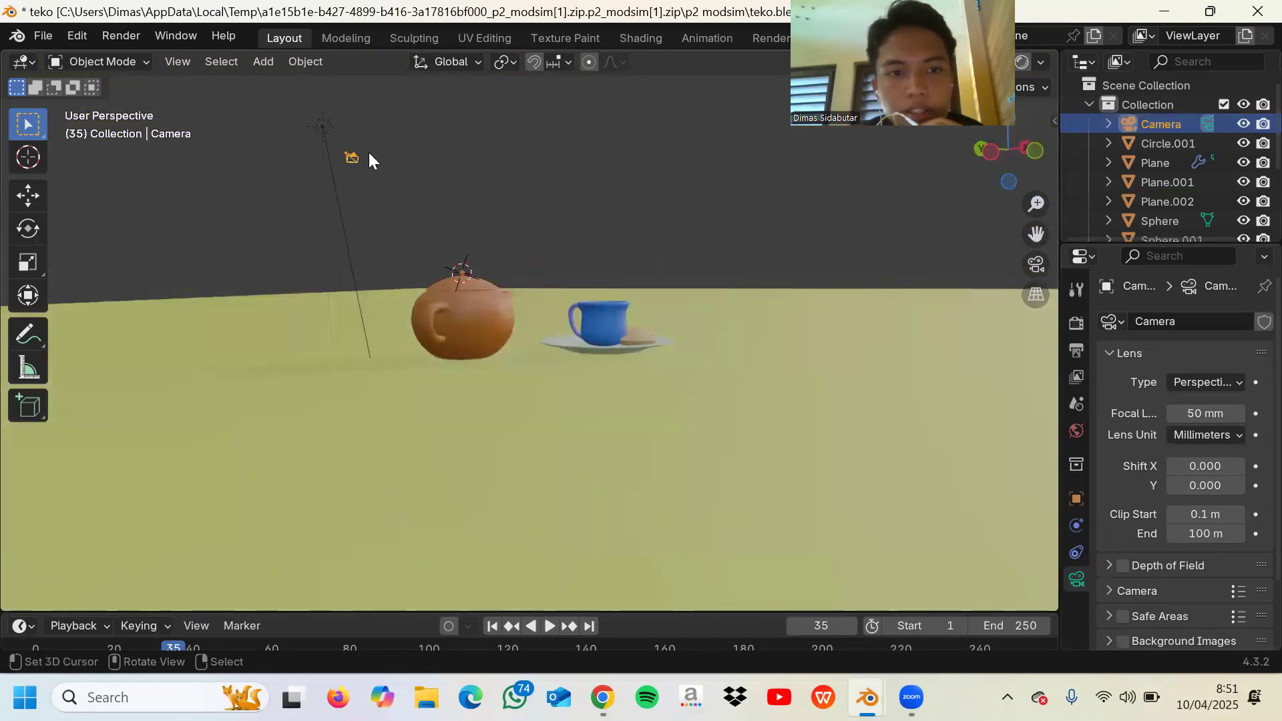
- Highlight Circle.001, Plane, Plane.001 and Plane.002 in turn to identify the plate, cup, cup handle and ground, viewing them from several sides
left_click(1177, 148)
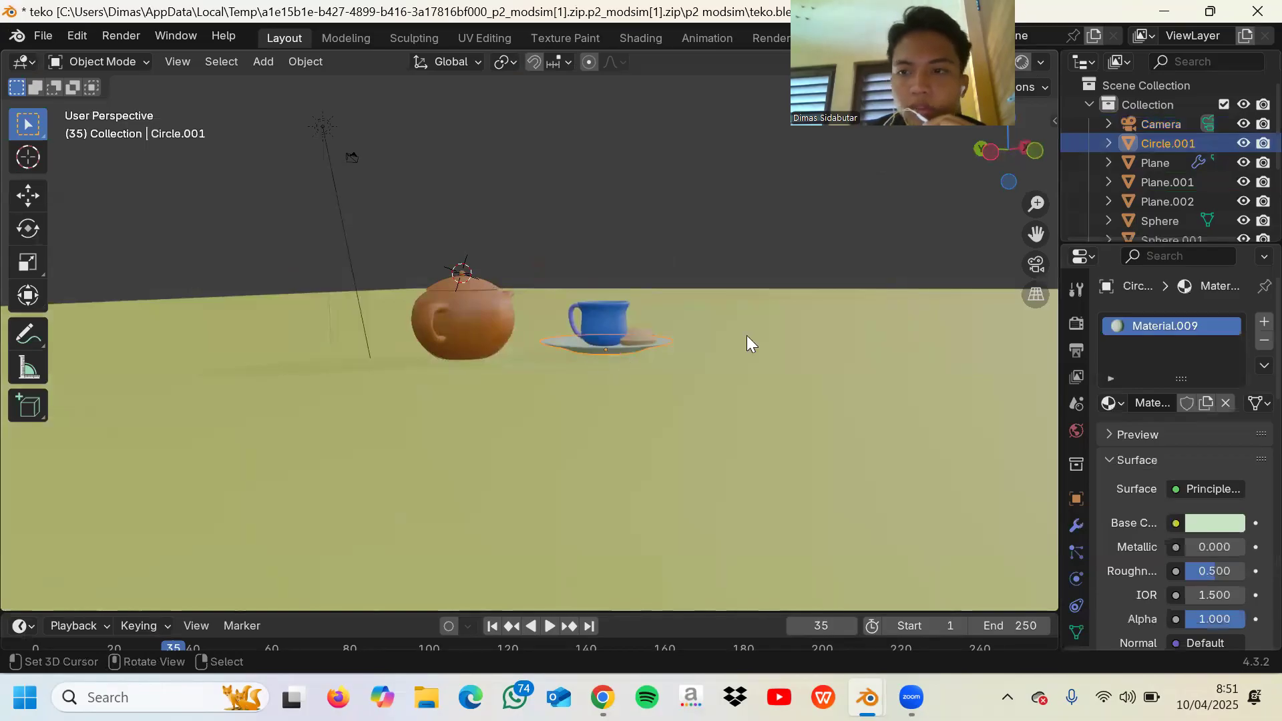
left_click(1169, 166)
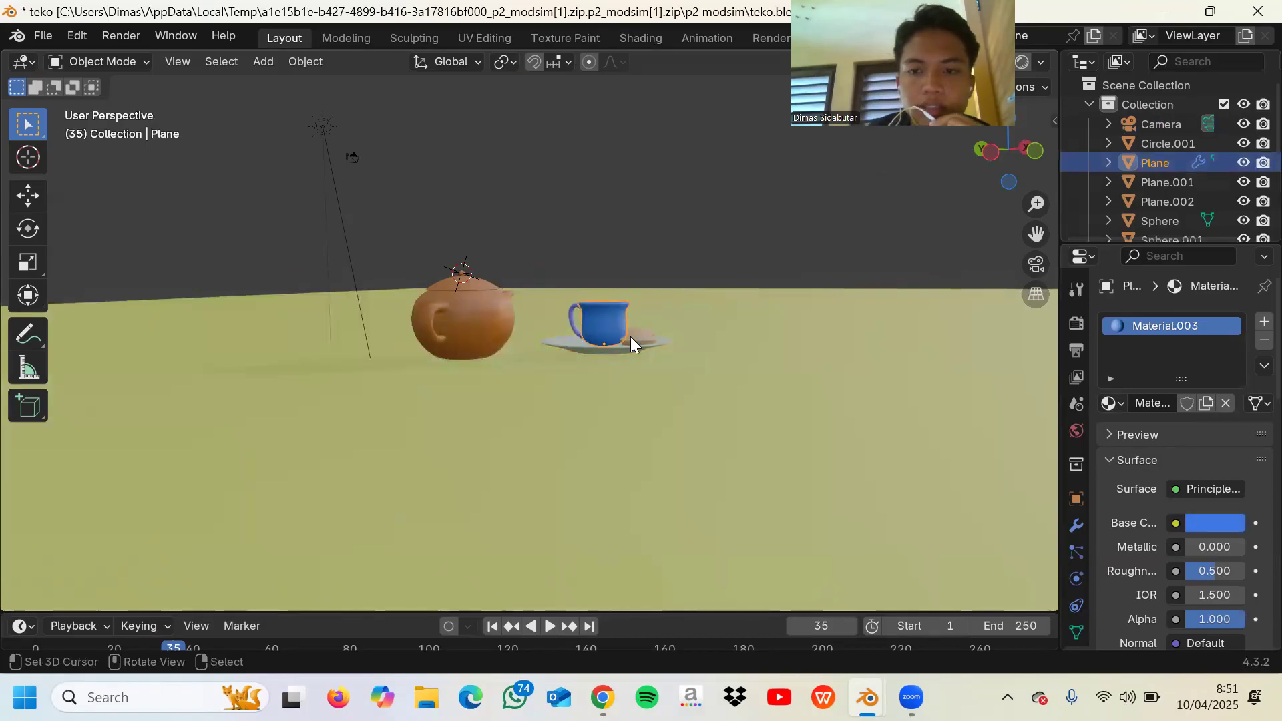
left_click(1158, 185)
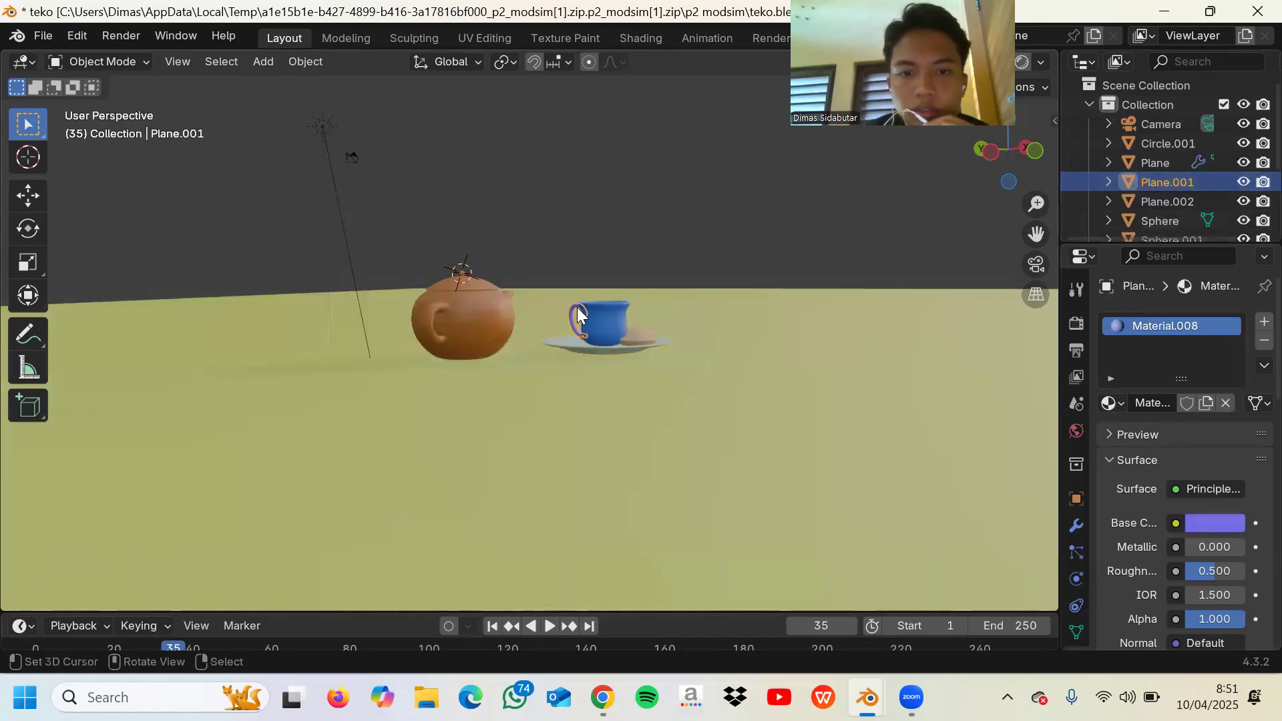
left_click(1146, 203)
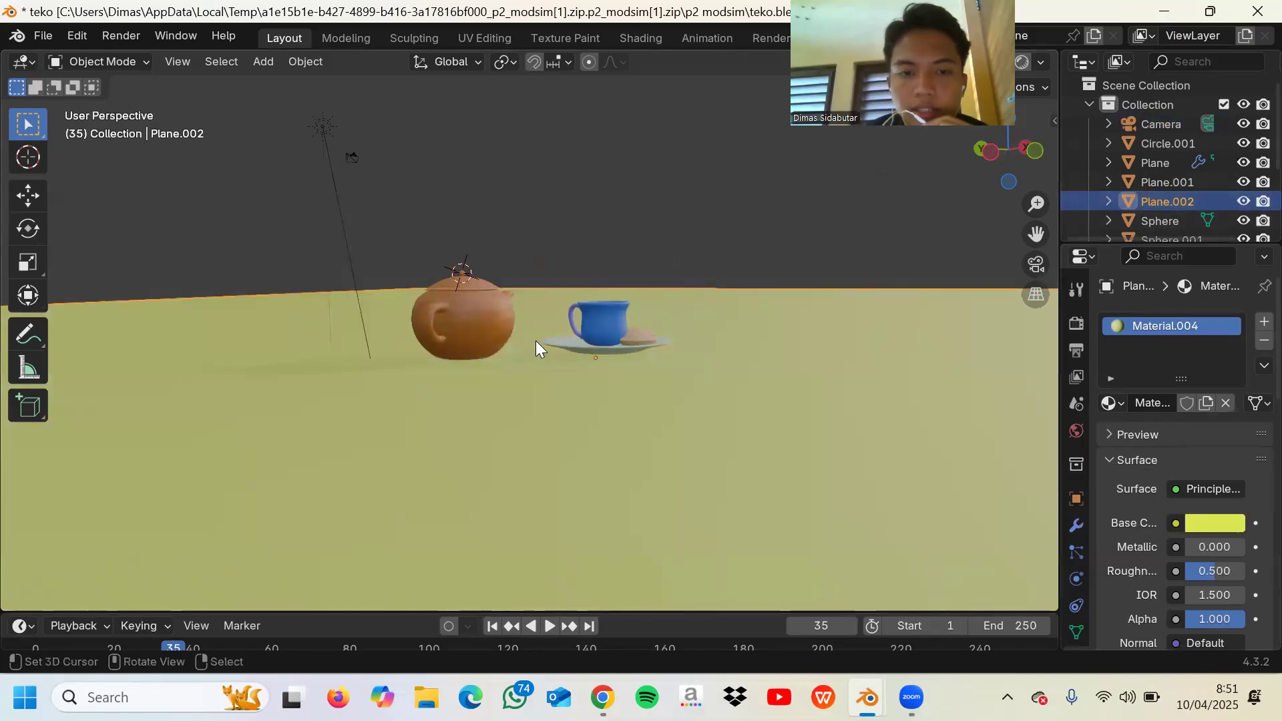
scroll(516, 317, "left", 10)
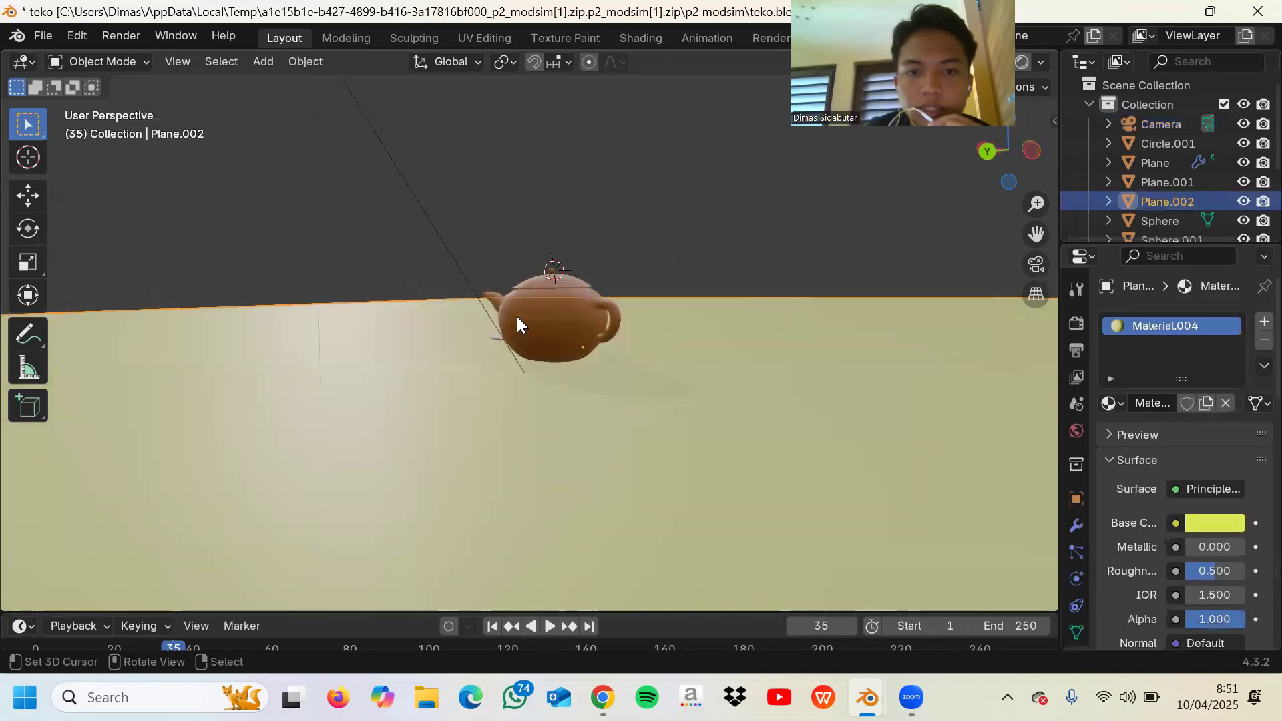
scroll(517, 317, "right", 8)
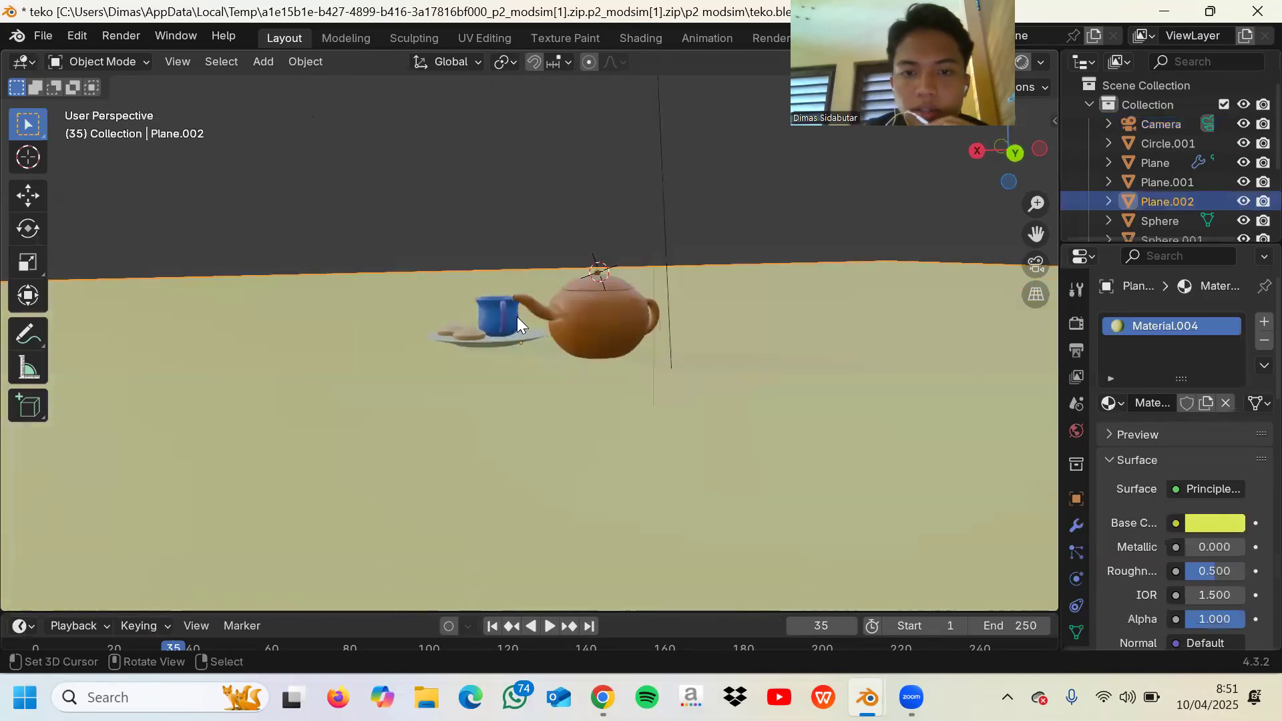
- Select the Sphere object, the knob on the teapot lid, and examine it up close beside the cup and cookies
scroll(1174, 227, "down", 2)
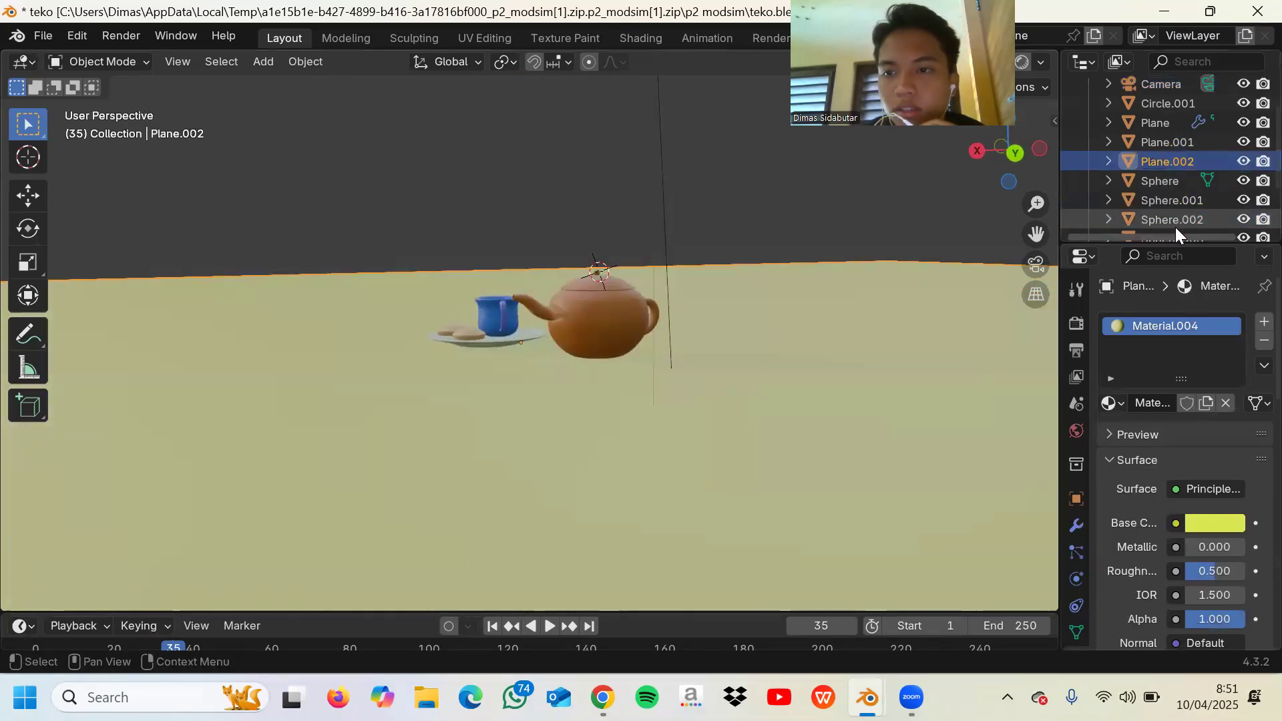
scroll(1176, 227, "down", 2)
left_click(1166, 143)
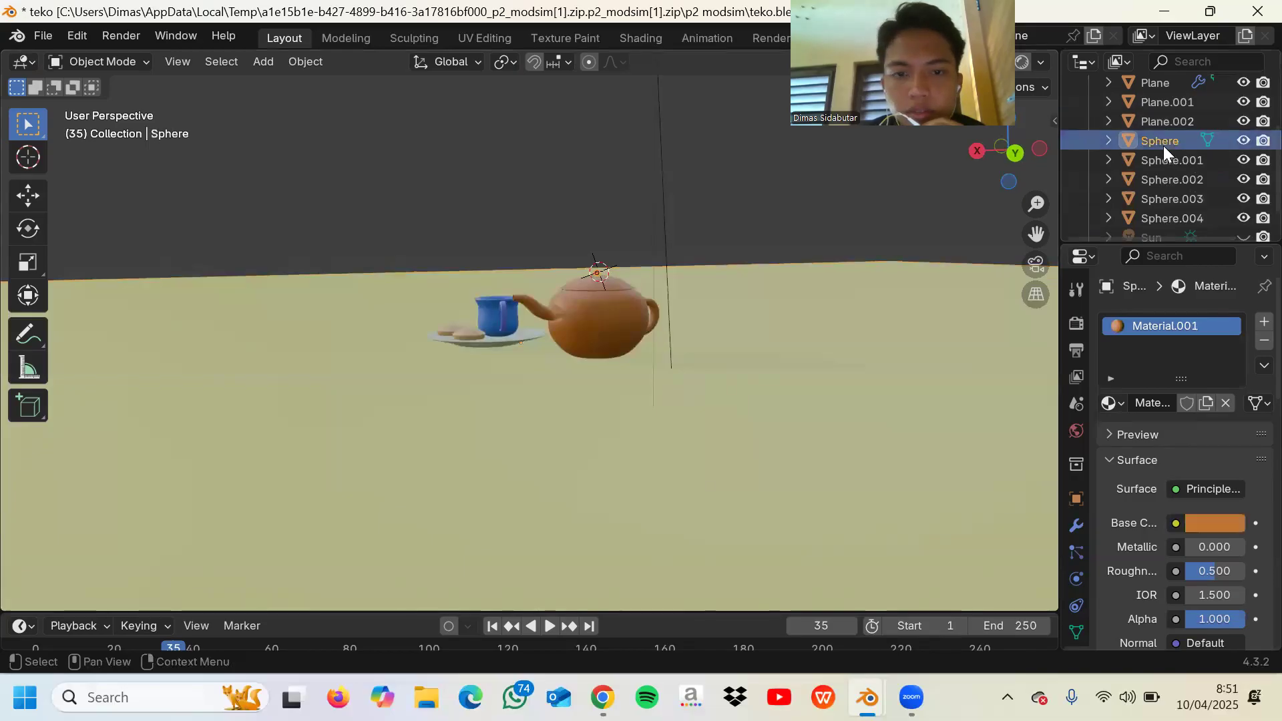
scroll(672, 245, "up", 8)
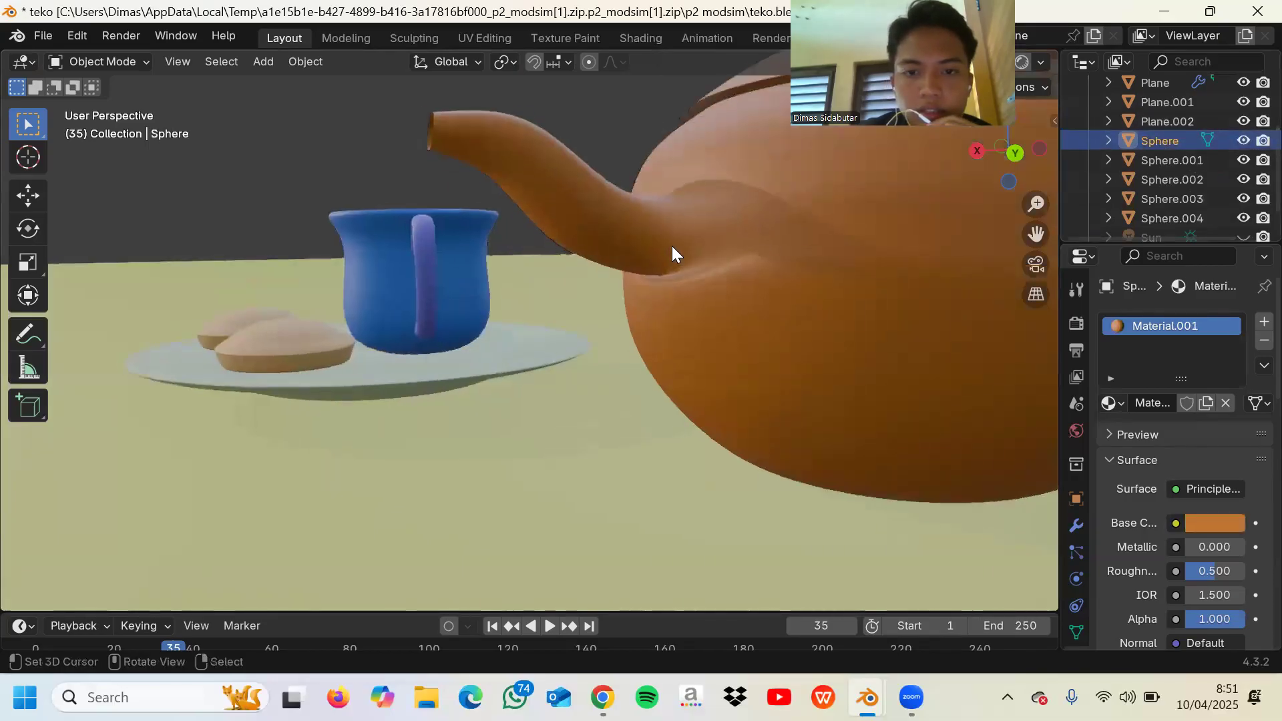
scroll(672, 246, "down", 2)
scroll(672, 246, "up", 3)
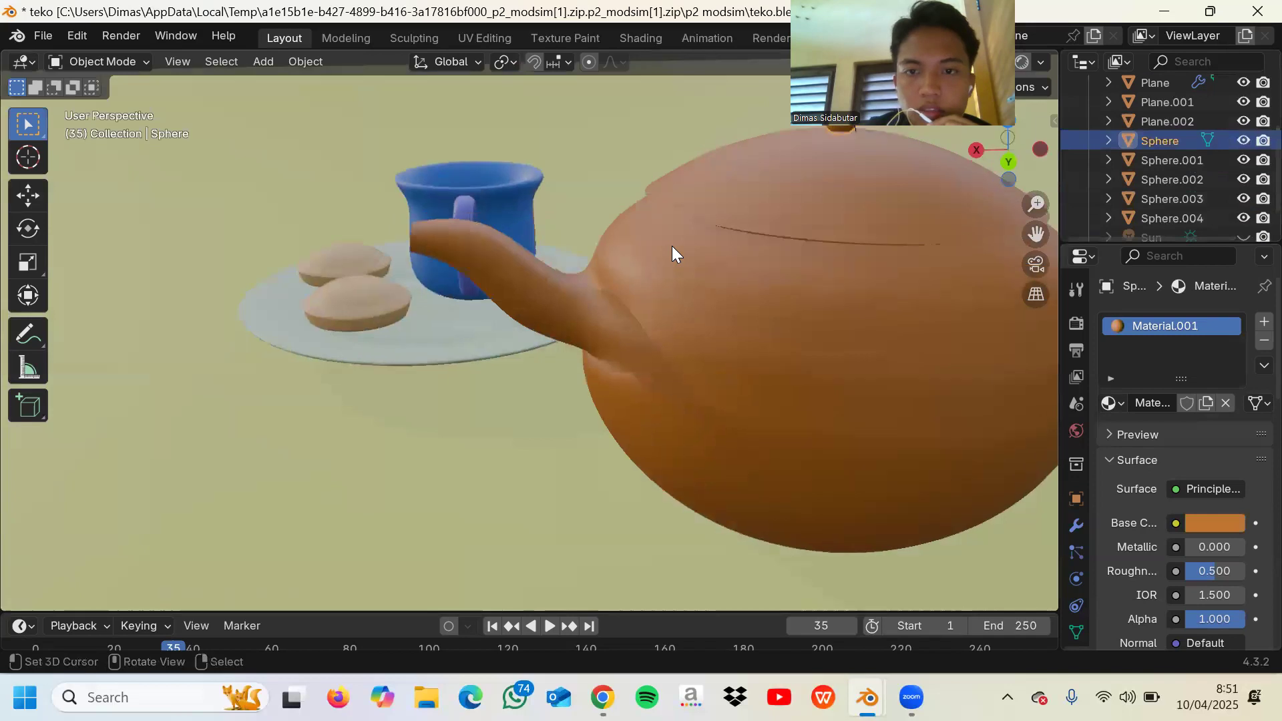
scroll(672, 246, "down", 2)
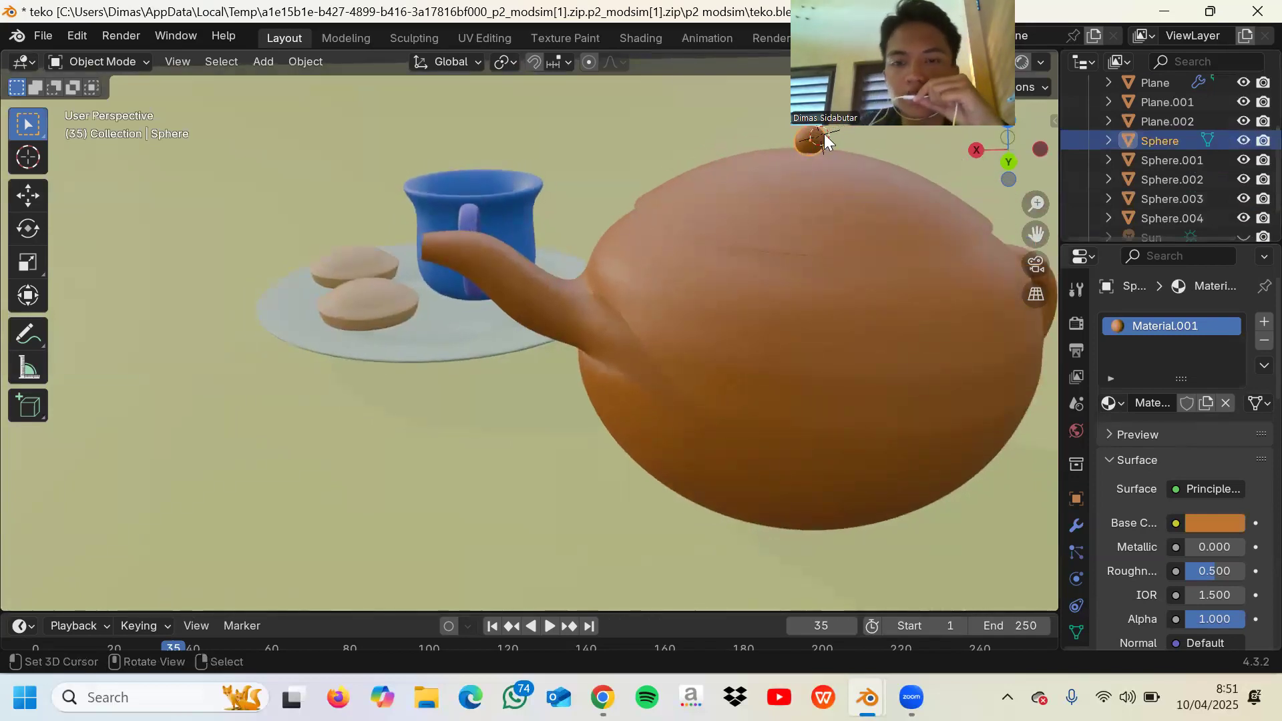
- Highlight Sphere.001, Sphere.002, Sphere.003 and Sphere.004 in turn to identify the teapot body and the three cookies, viewing the plate from the spout side
left_click(1174, 160)
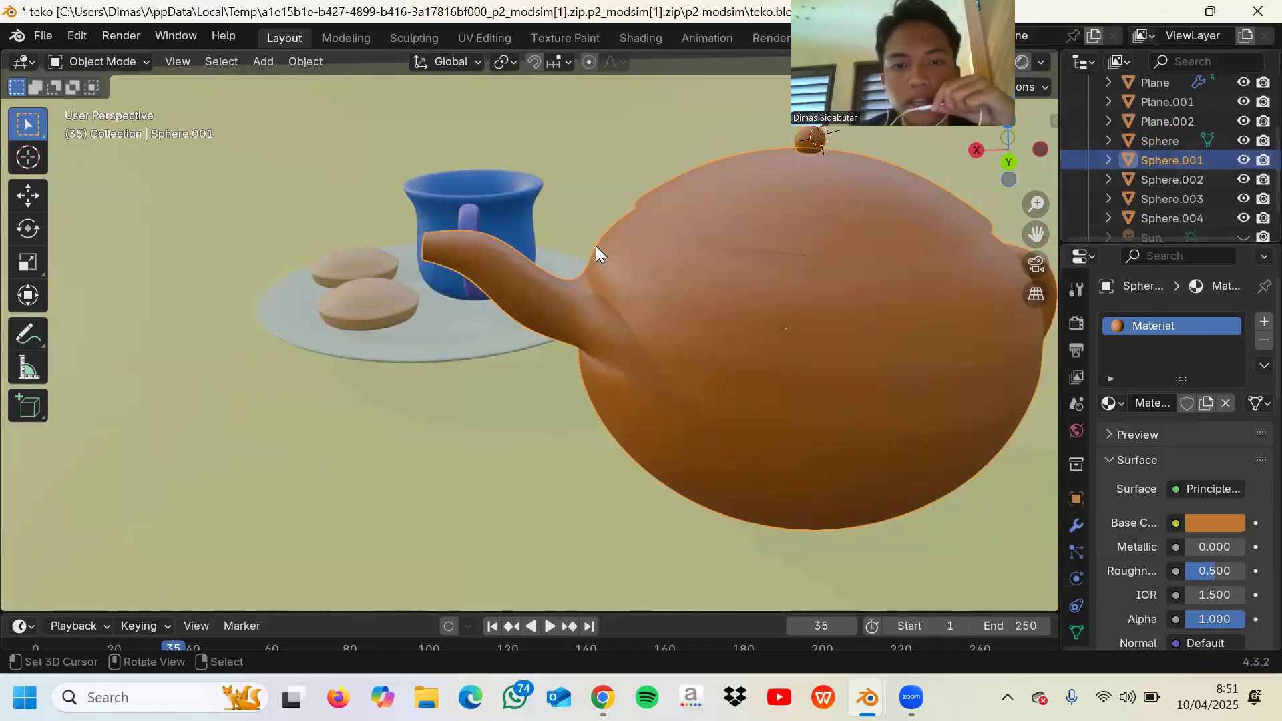
left_click(1181, 181)
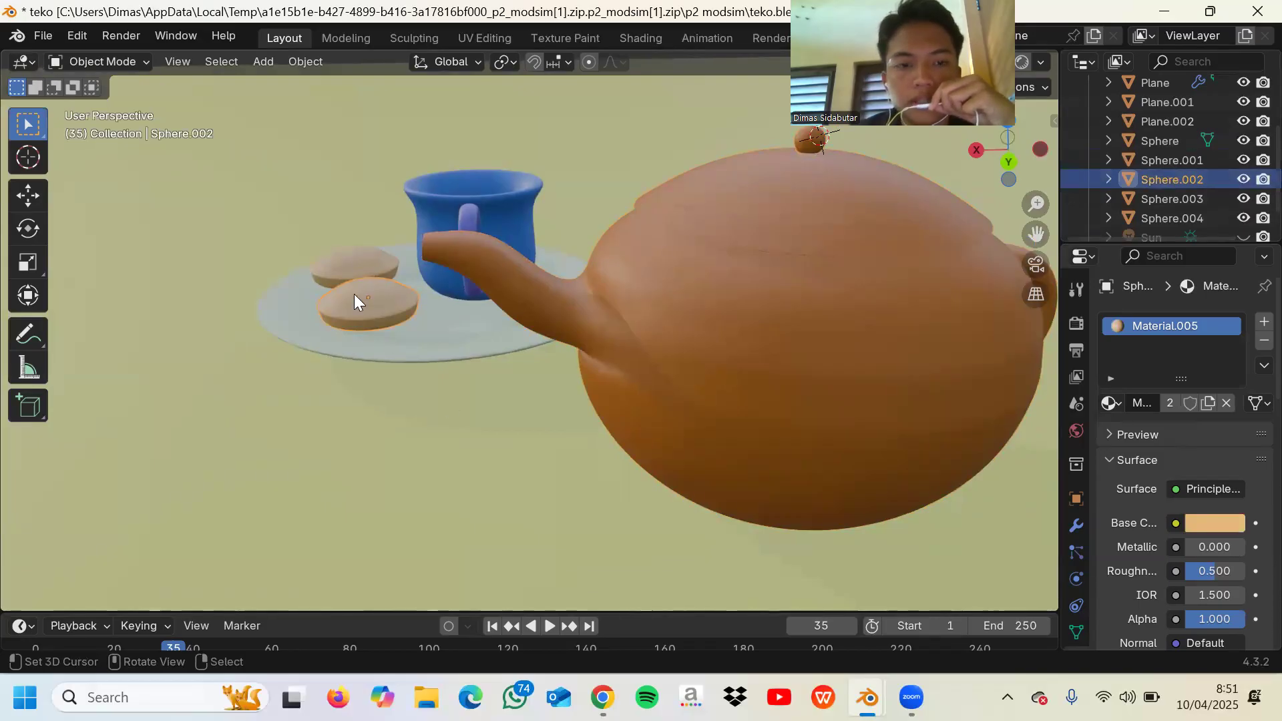
left_click(1171, 199)
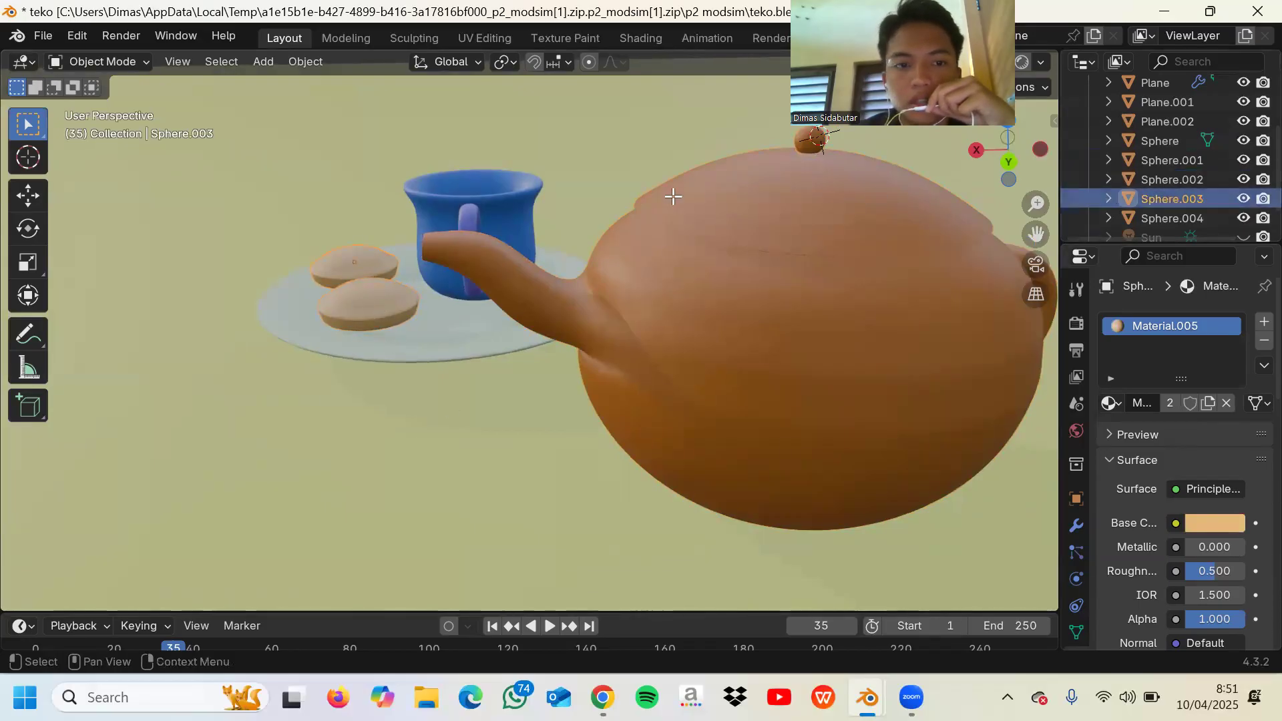
left_click(1172, 218)
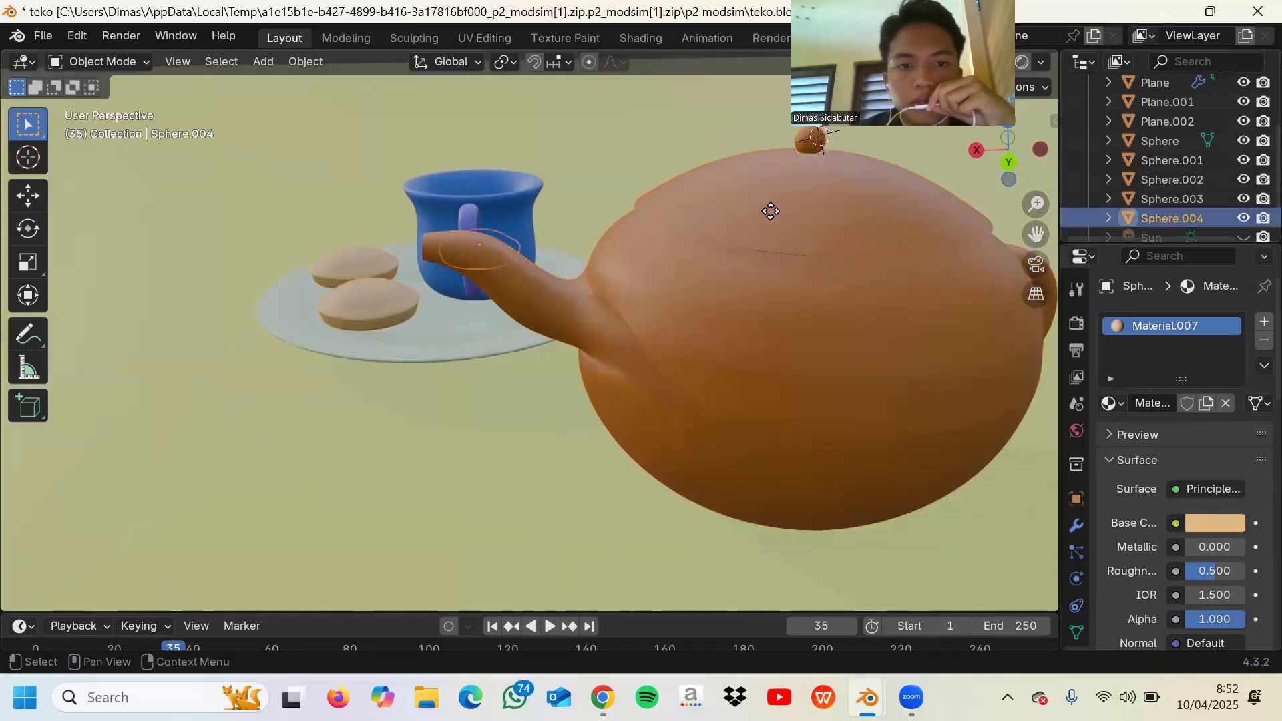
scroll(597, 213, "left", 5)
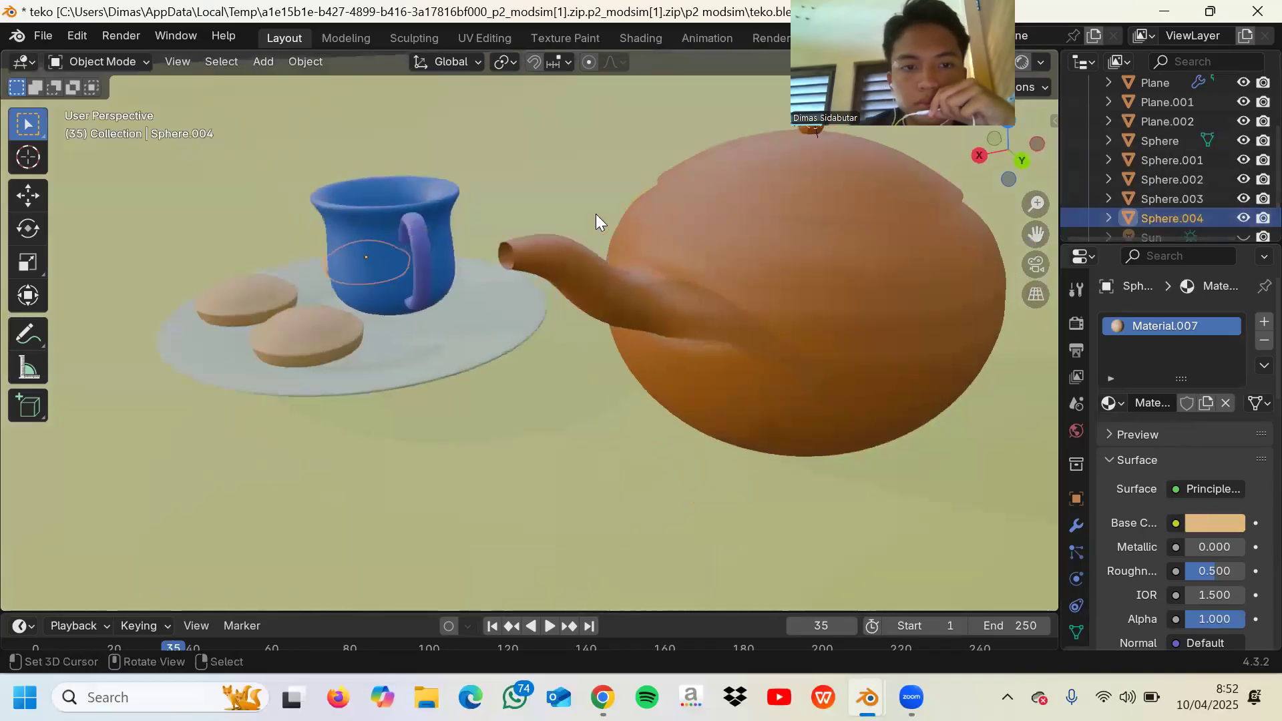
scroll(596, 214, "left", 5)
scroll(596, 214, "left", 1)
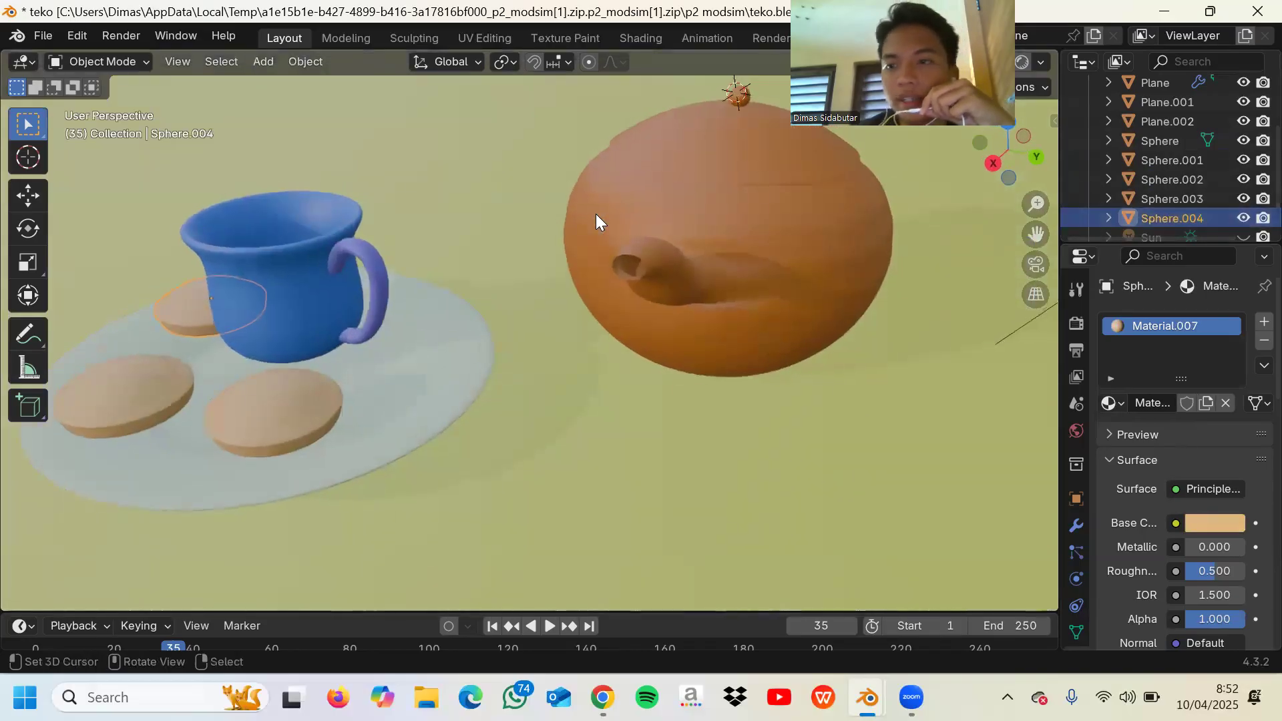
- Select the Sun and Sun.001 lights in turn, examine the scene around Sun.001, and bring up the World settings
scroll(1246, 167, "down", 2)
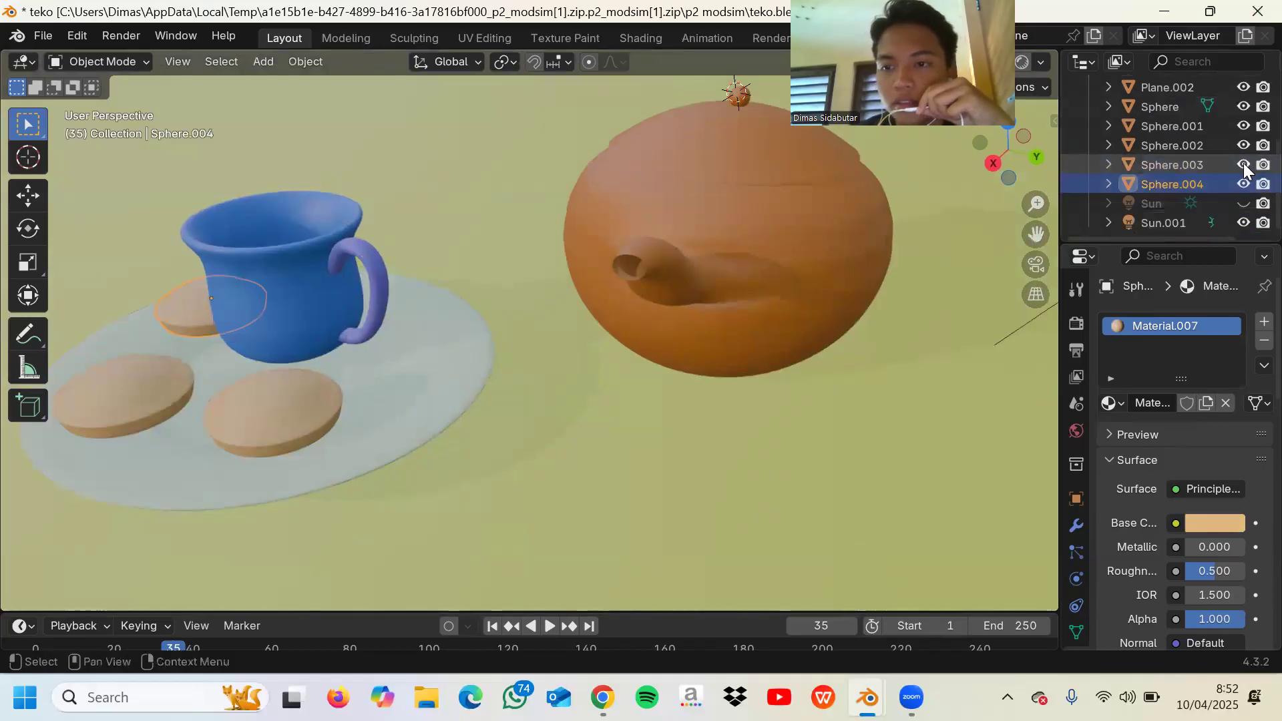
left_click(1163, 196)
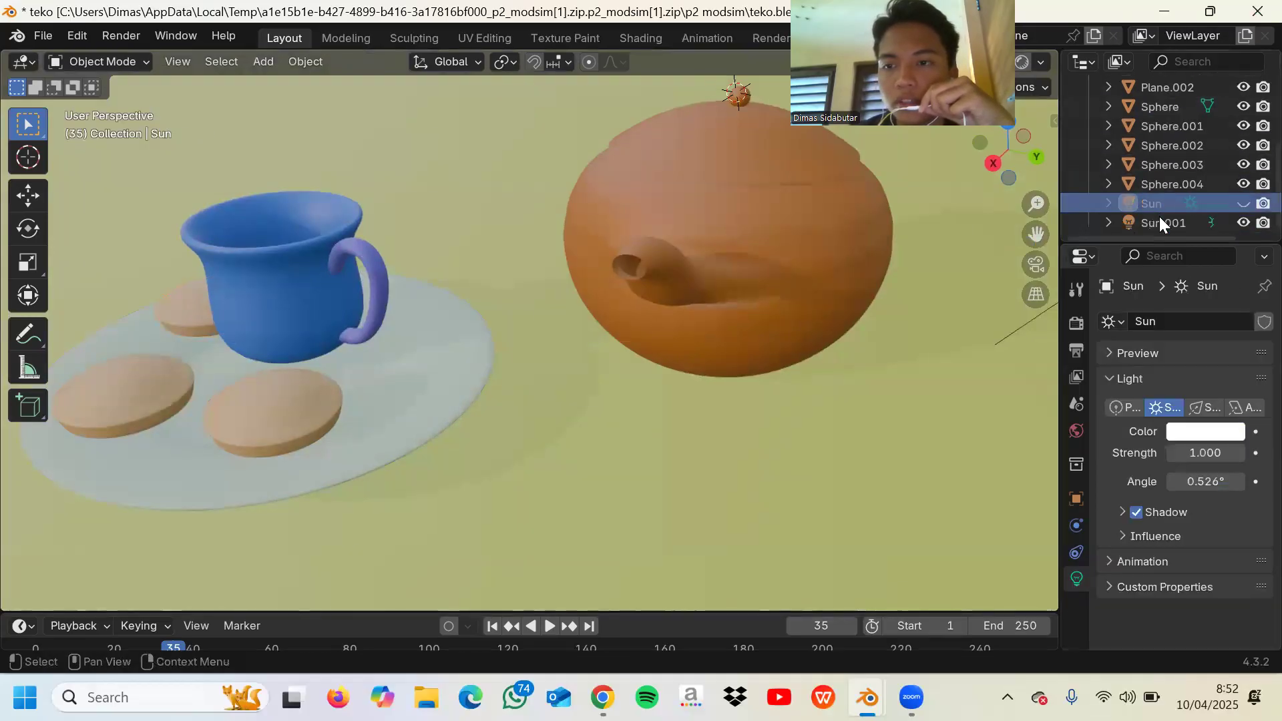
left_click(1159, 218)
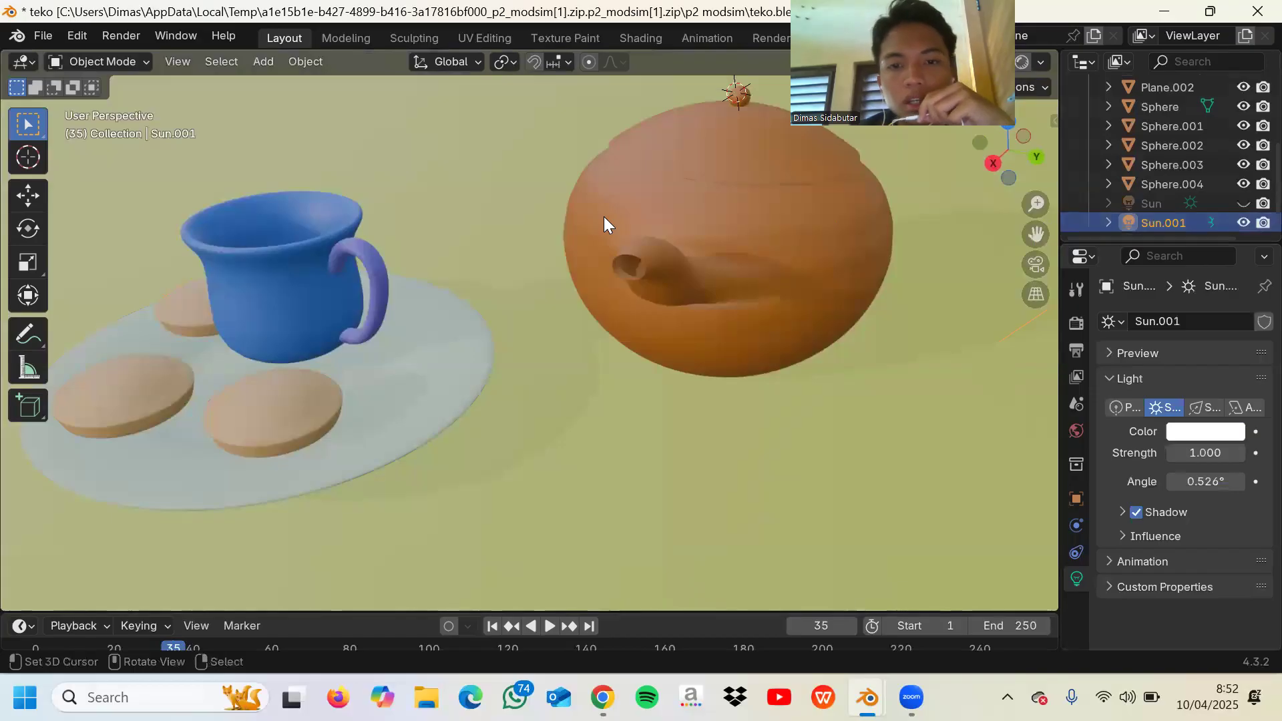
key("KP_Decimal")
scroll(604, 217, "up", 3)
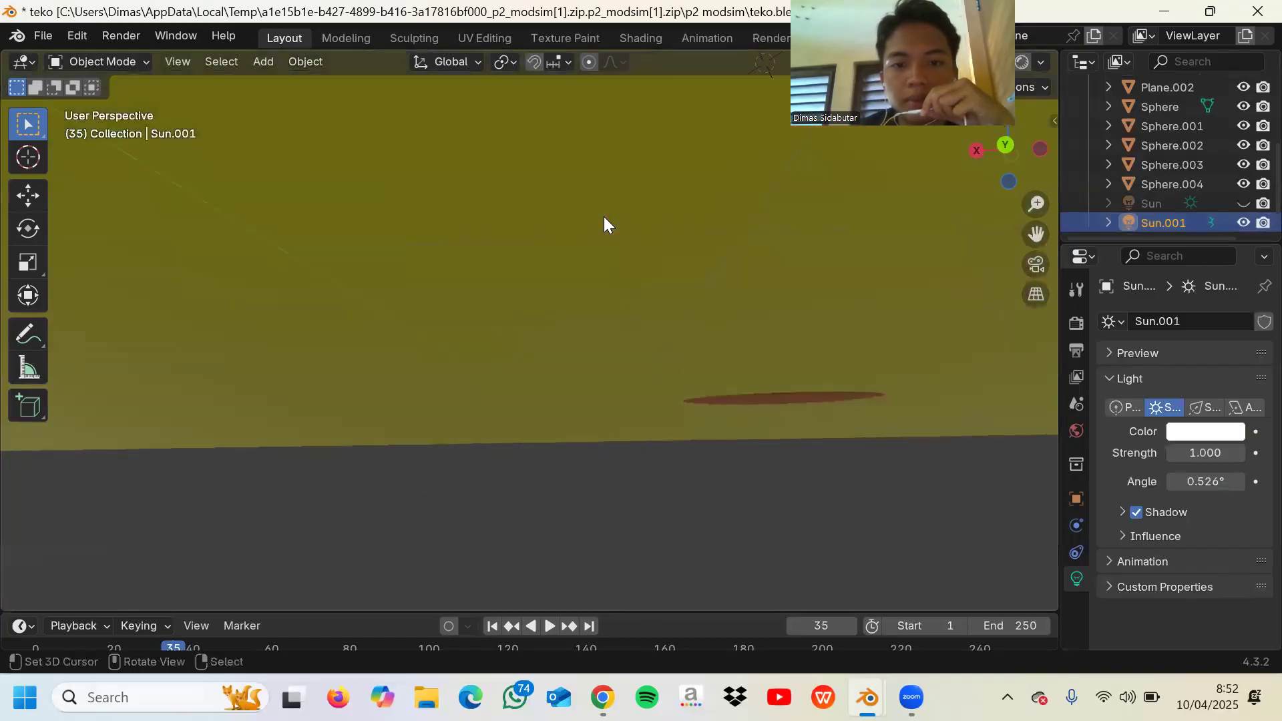
scroll(604, 216, "down", 5)
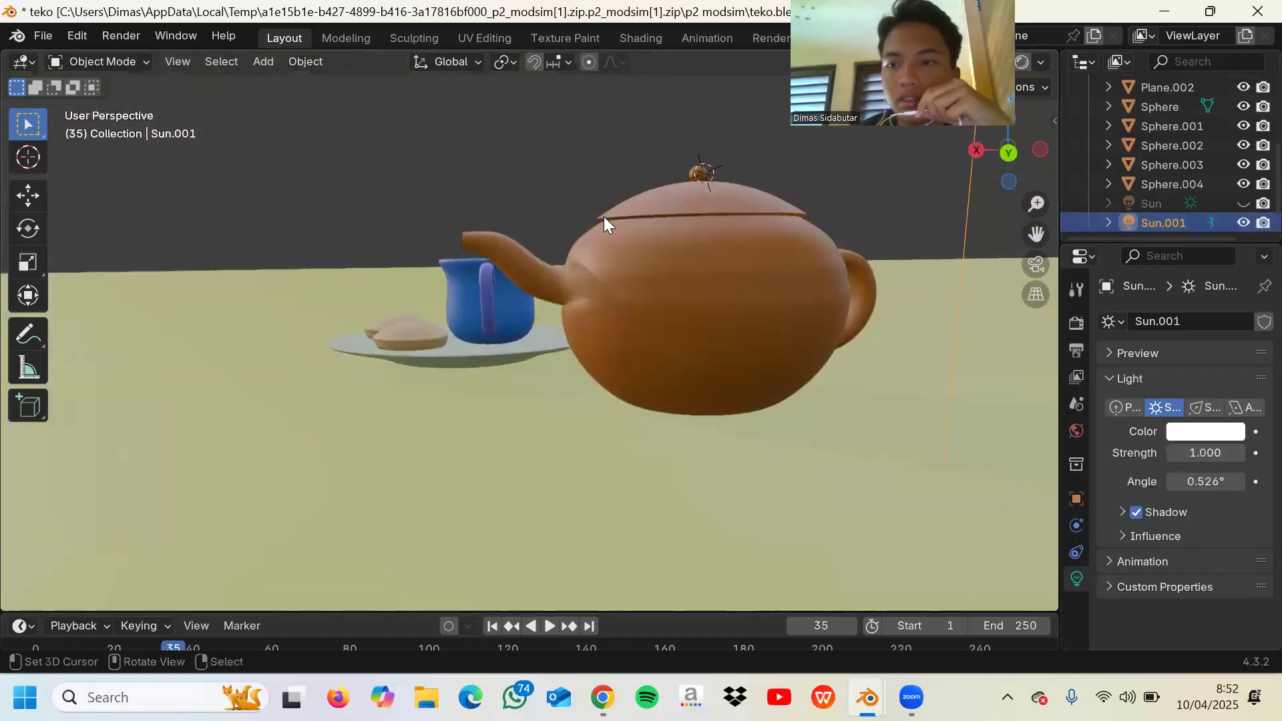
scroll(1183, 205, "up", 3)
scroll(1183, 205, "down", 3)
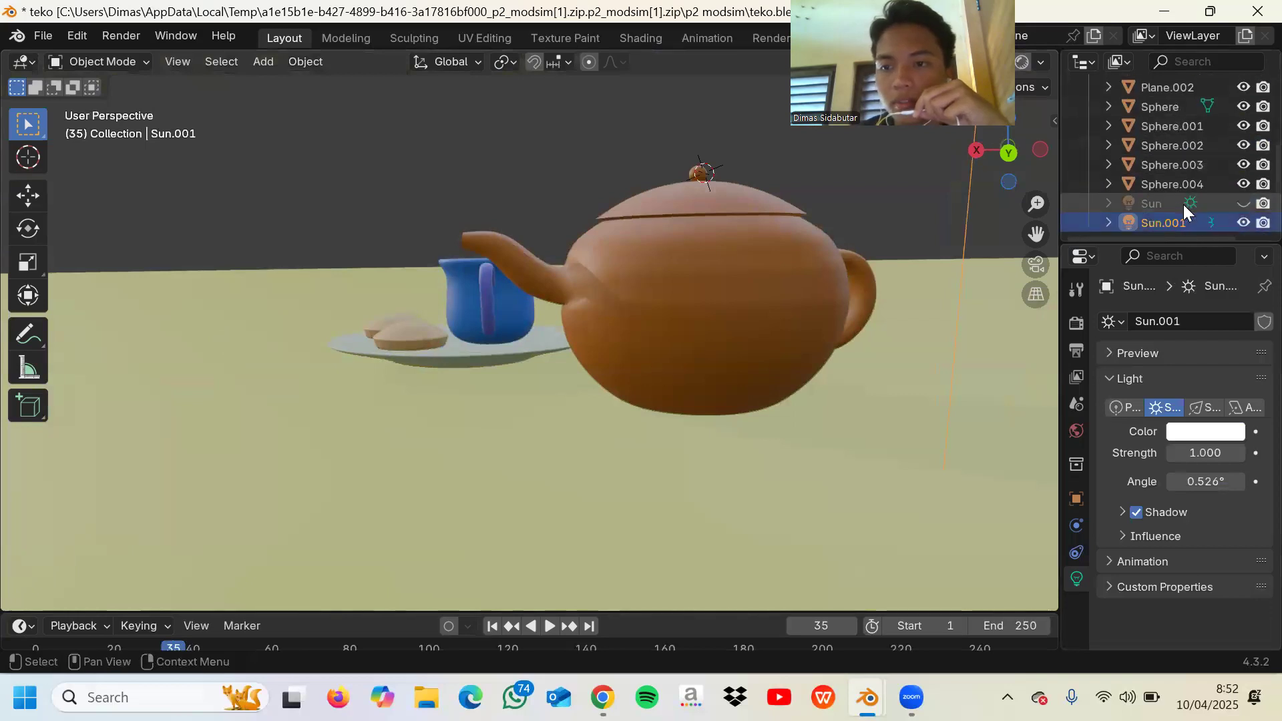
left_click(1076, 430)
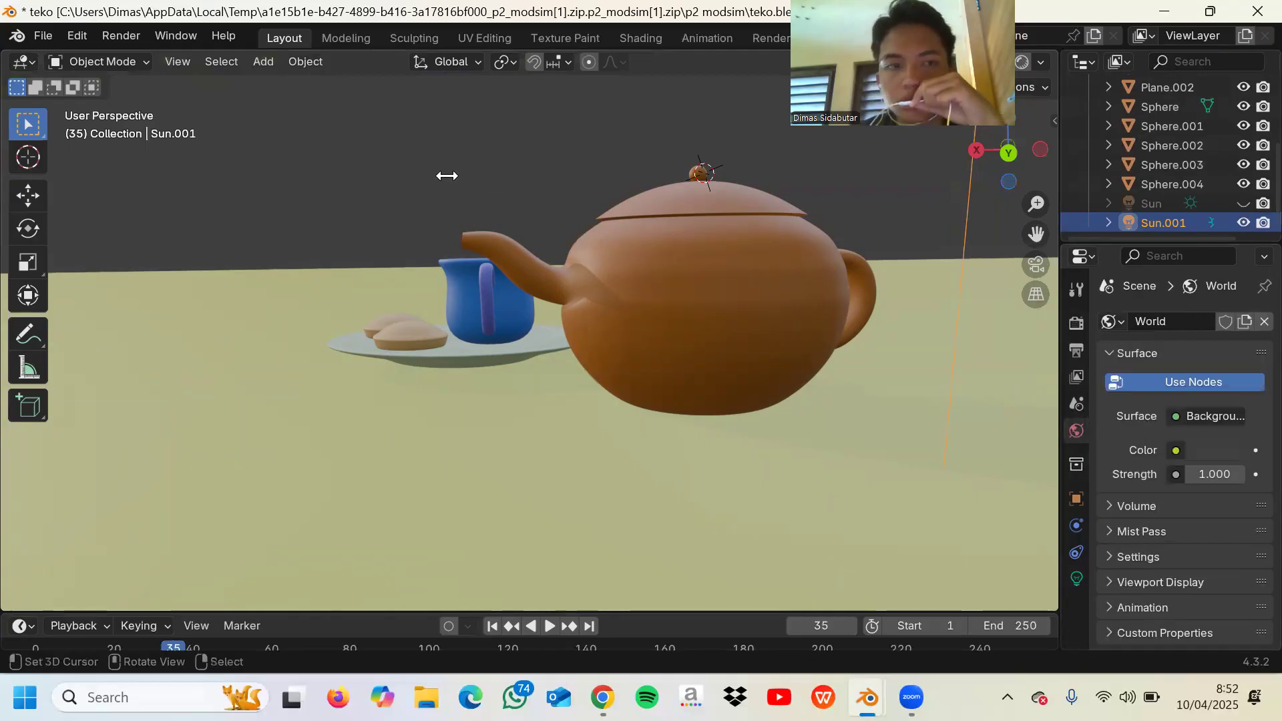
- Place the 3D cursor on the teapot body and put the cookie Sphere.004 into Edit Mode
left_click(103, 63)
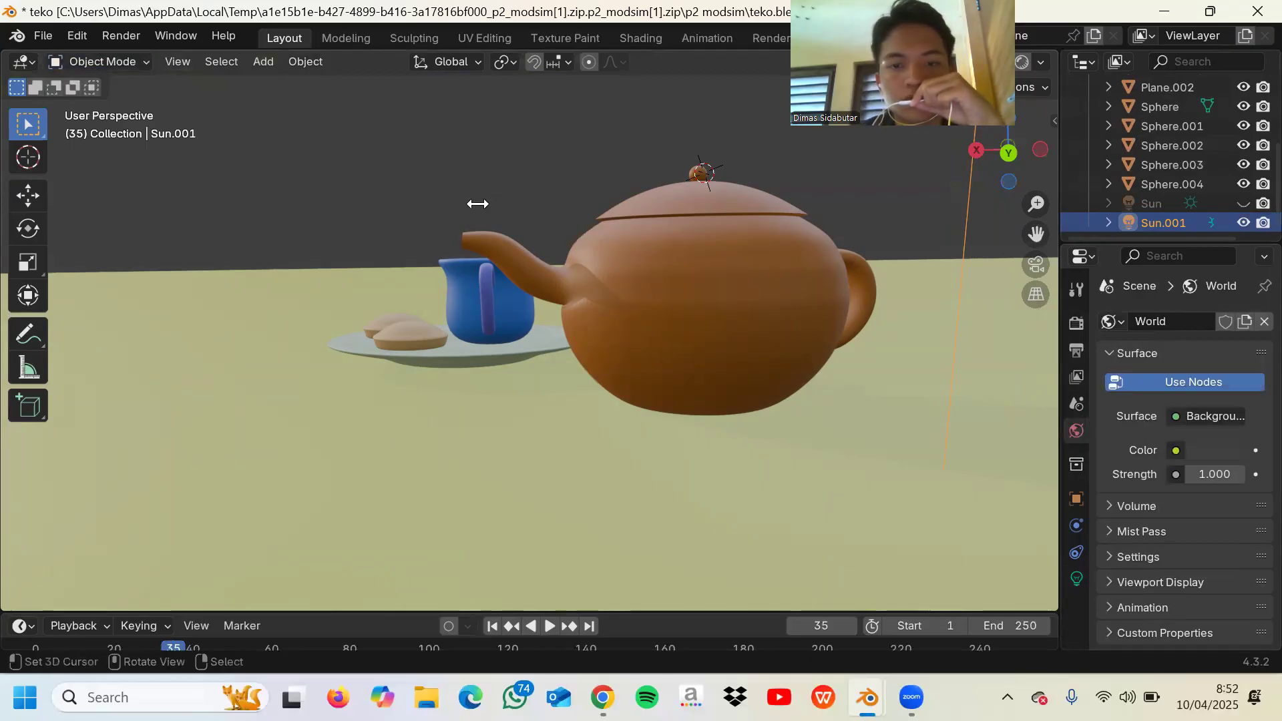
left_click(714, 262)
left_click(1149, 181)
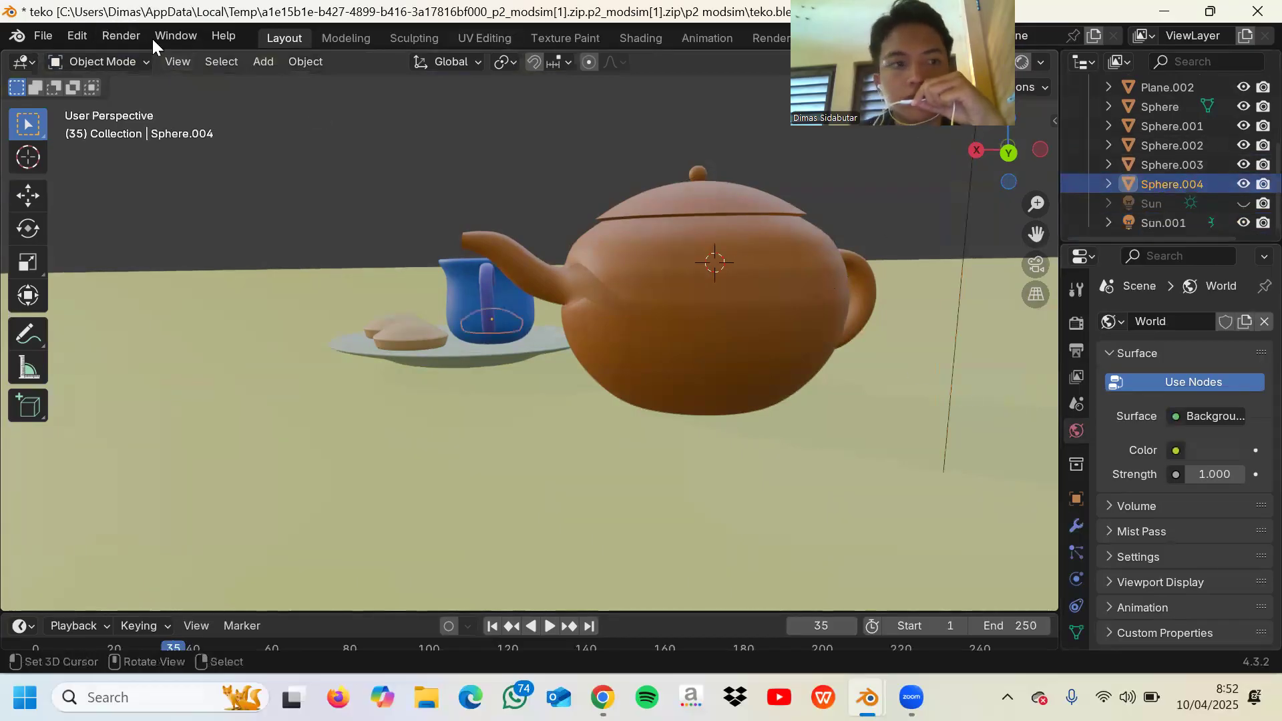
left_click(127, 61)
left_click(81, 101)
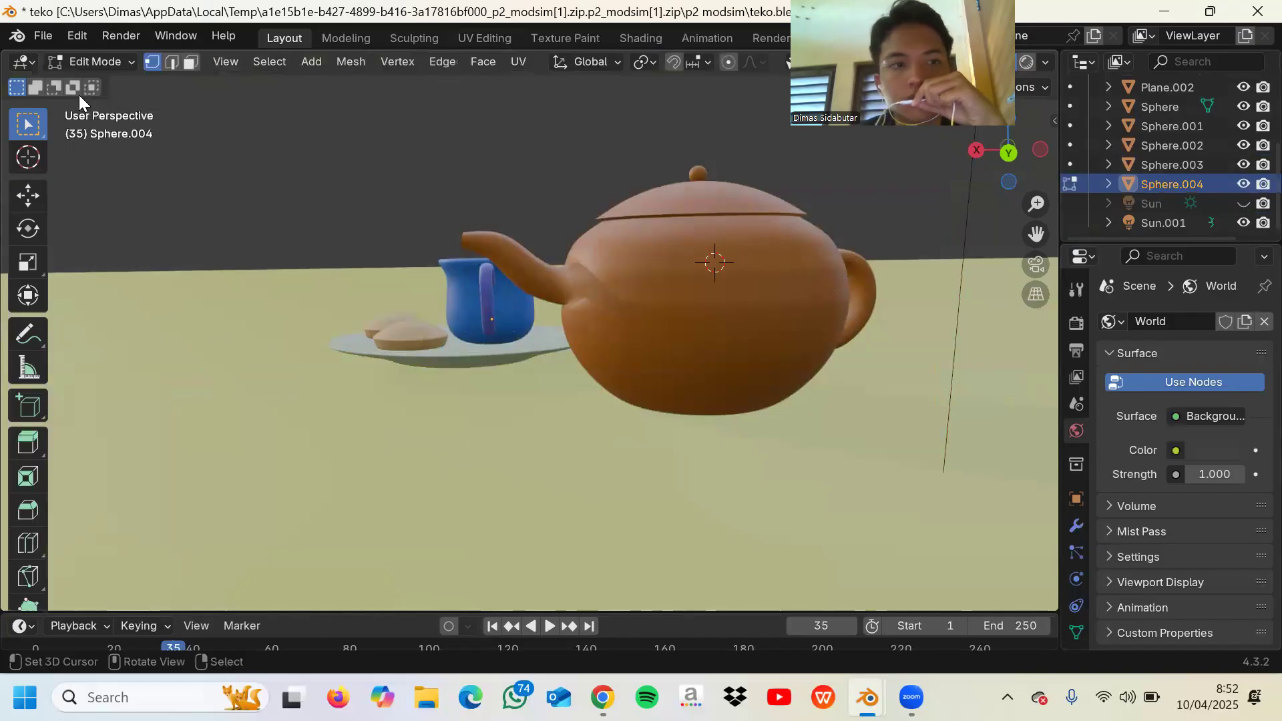
- Set the subdivision modifier of cookie Sphere.004 to Catmull-Clark, comparing it with Simple while viewing the cookie from several sides
scroll(1073, 424, "down", 1)
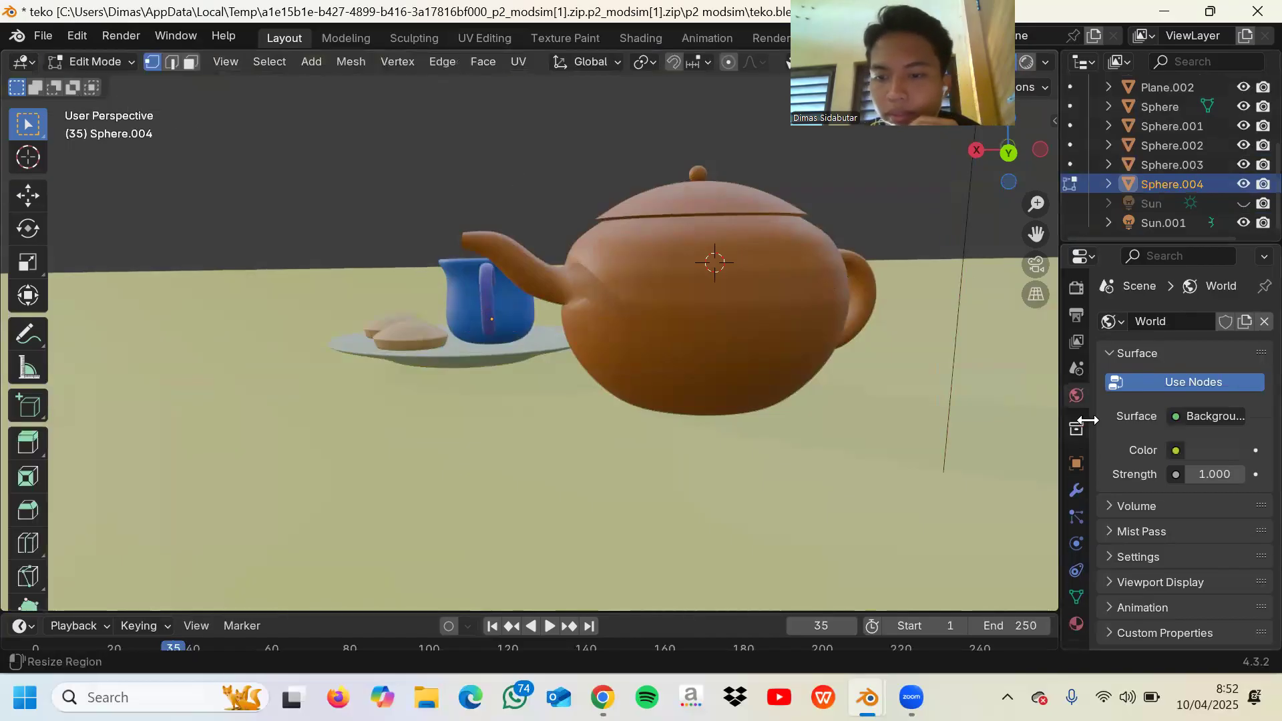
left_click(1073, 494)
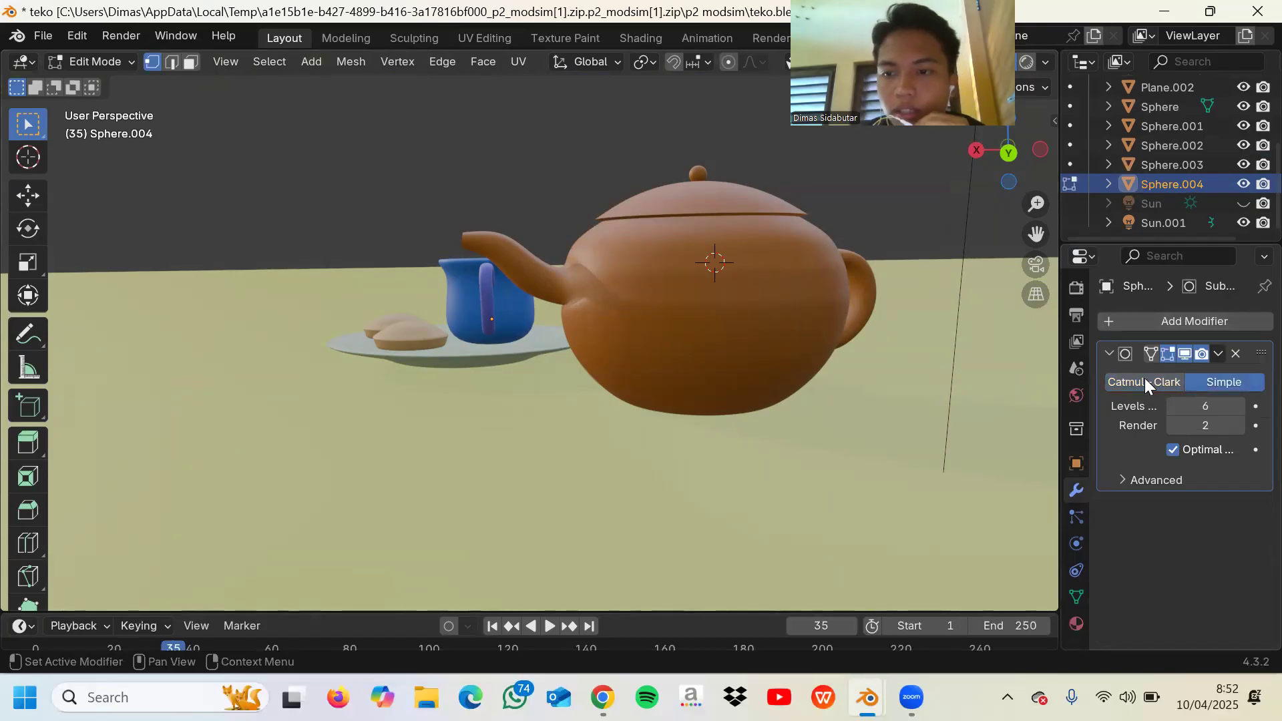
left_click(1108, 378)
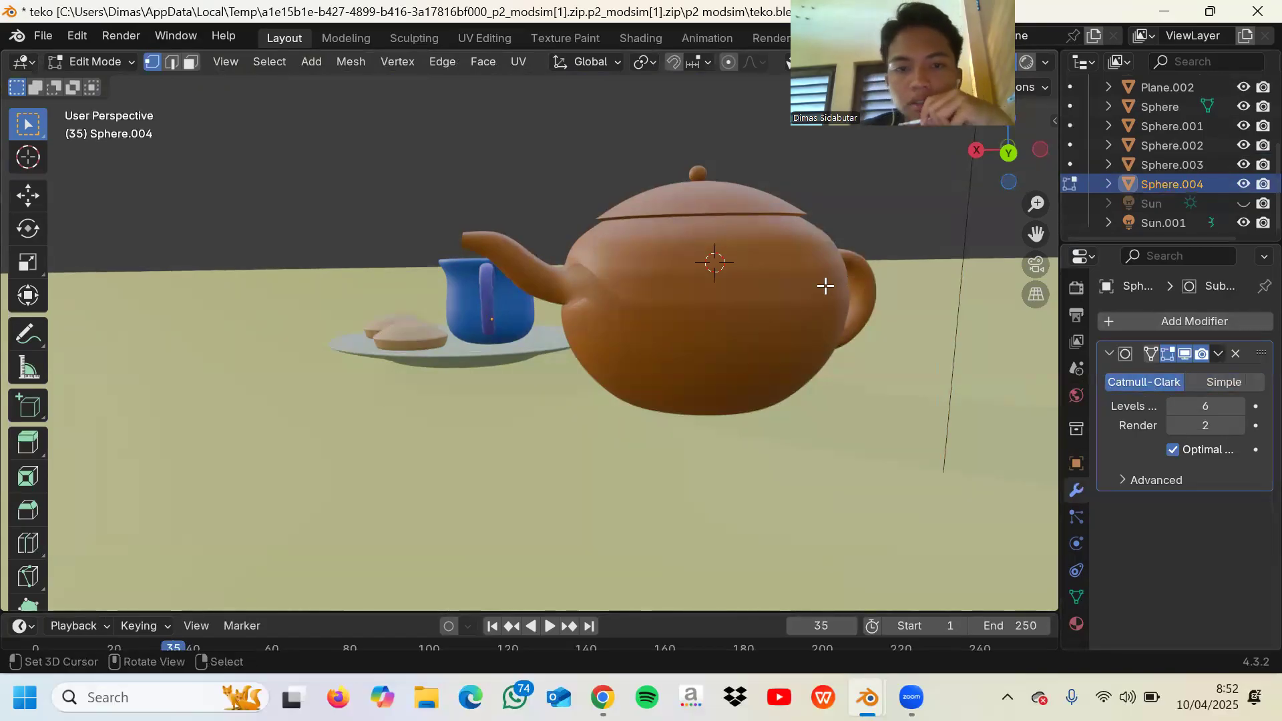
scroll(825, 286, "left", 10)
scroll(826, 285, "up", 5)
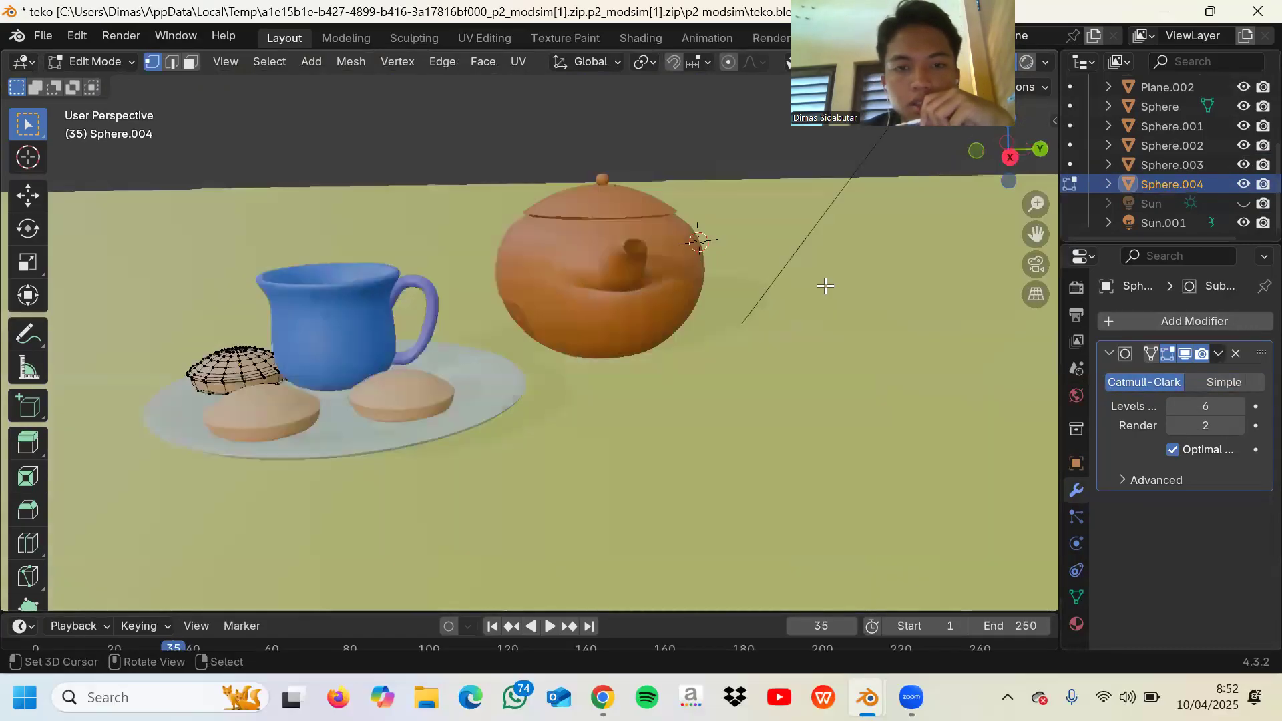
scroll(826, 285, "left", 10)
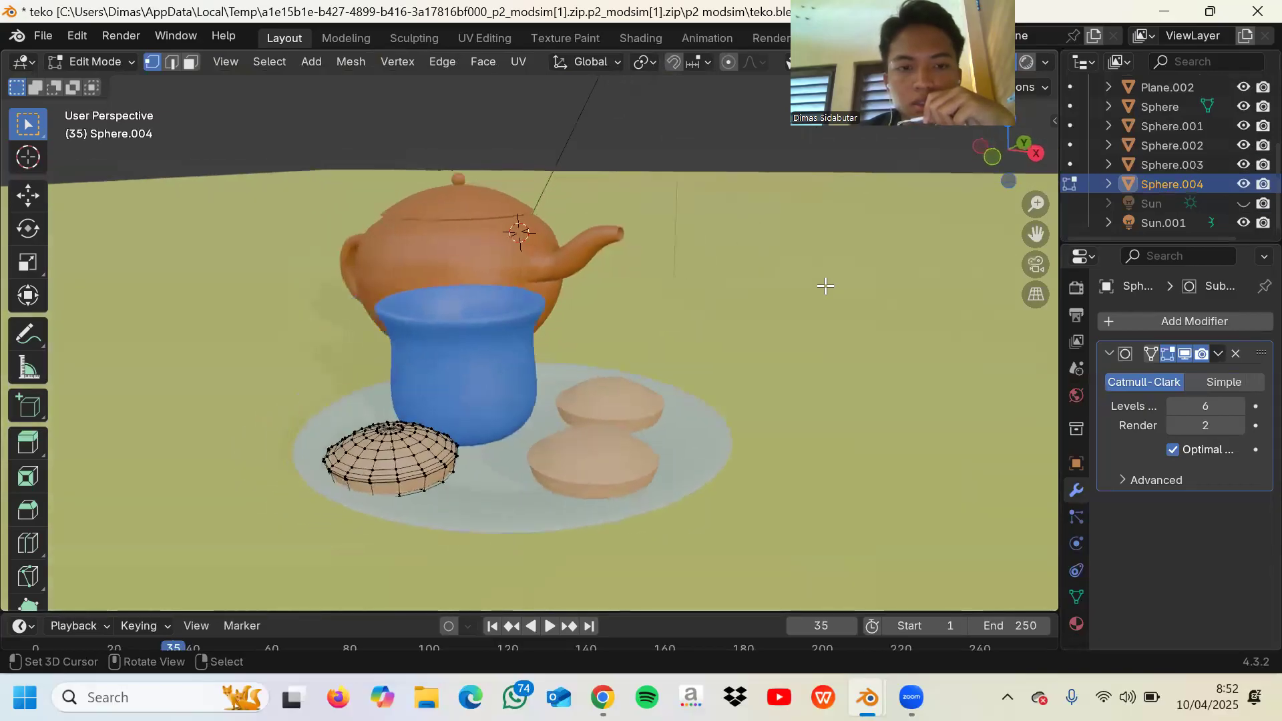
scroll(826, 285, "left", 5)
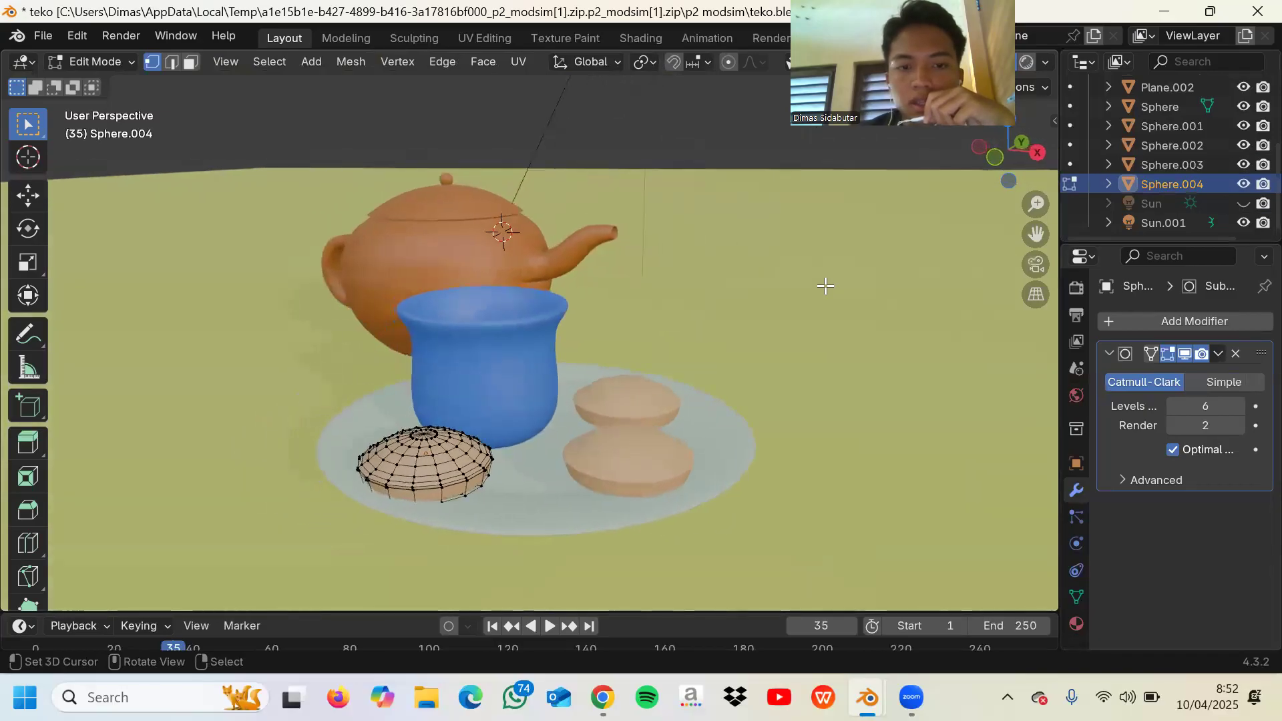
left_click(1236, 376)
left_click(1163, 377)
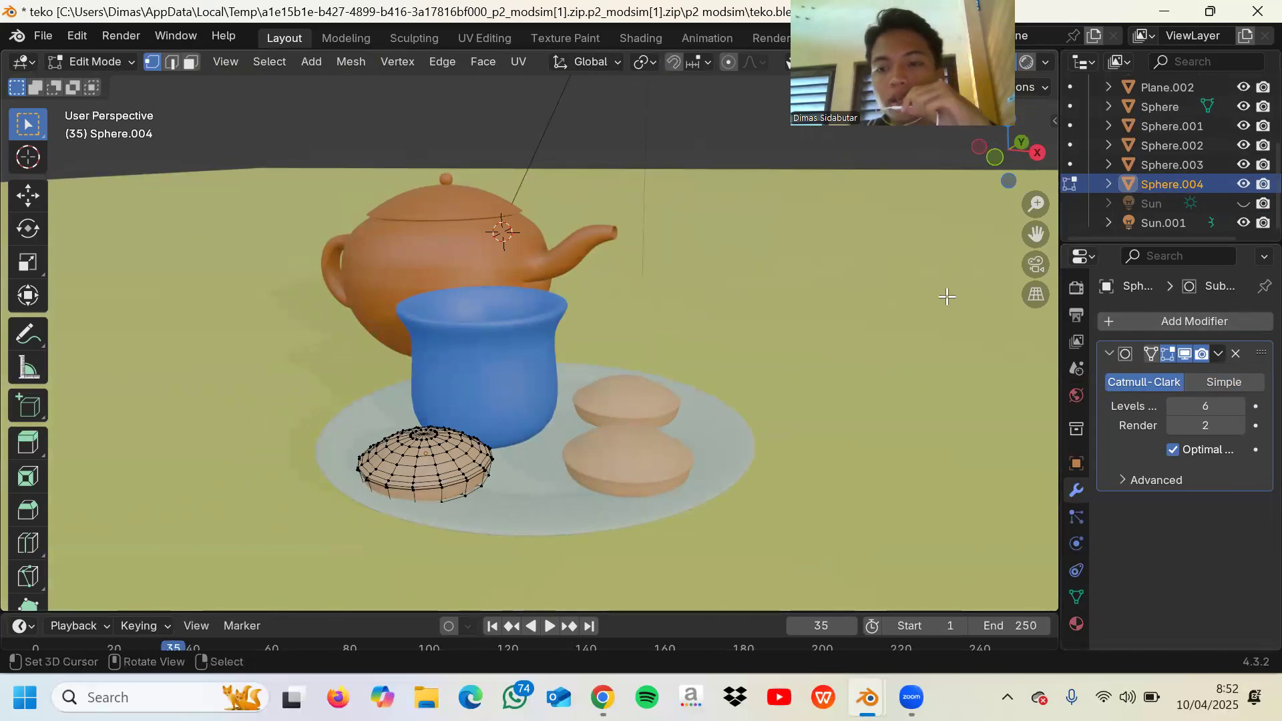
- Show the material of cookie Sphere.004 and highlight Circle.001, Plane, Plane.001, Plane.002 and Sphere in turn
left_click(1076, 624)
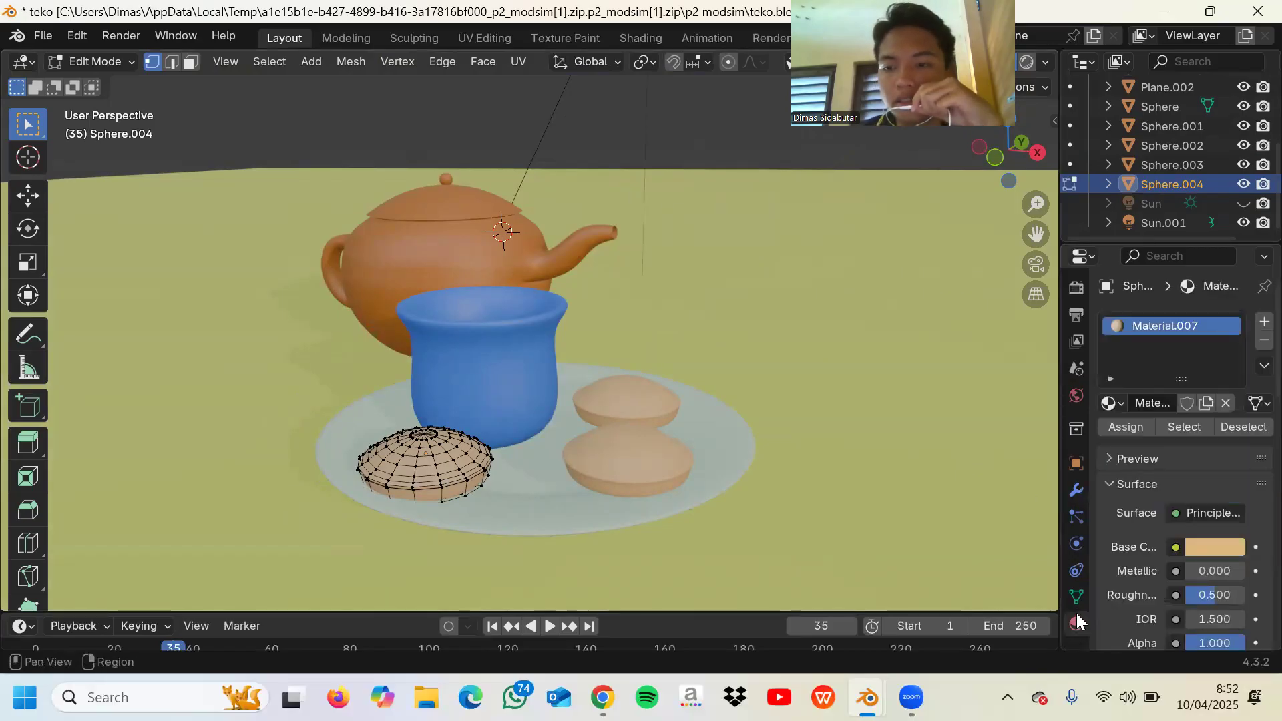
scroll(1173, 136, "up", 5)
left_click(1165, 149)
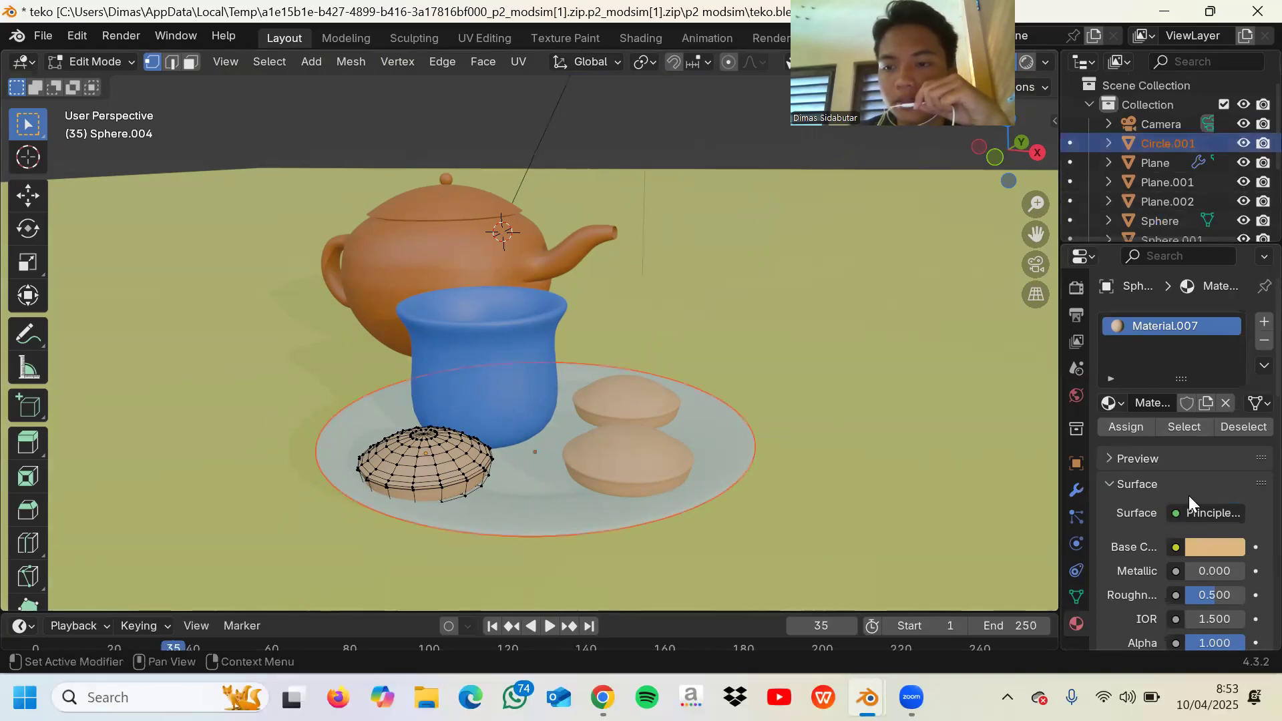
left_click(1170, 160)
left_click(1170, 145)
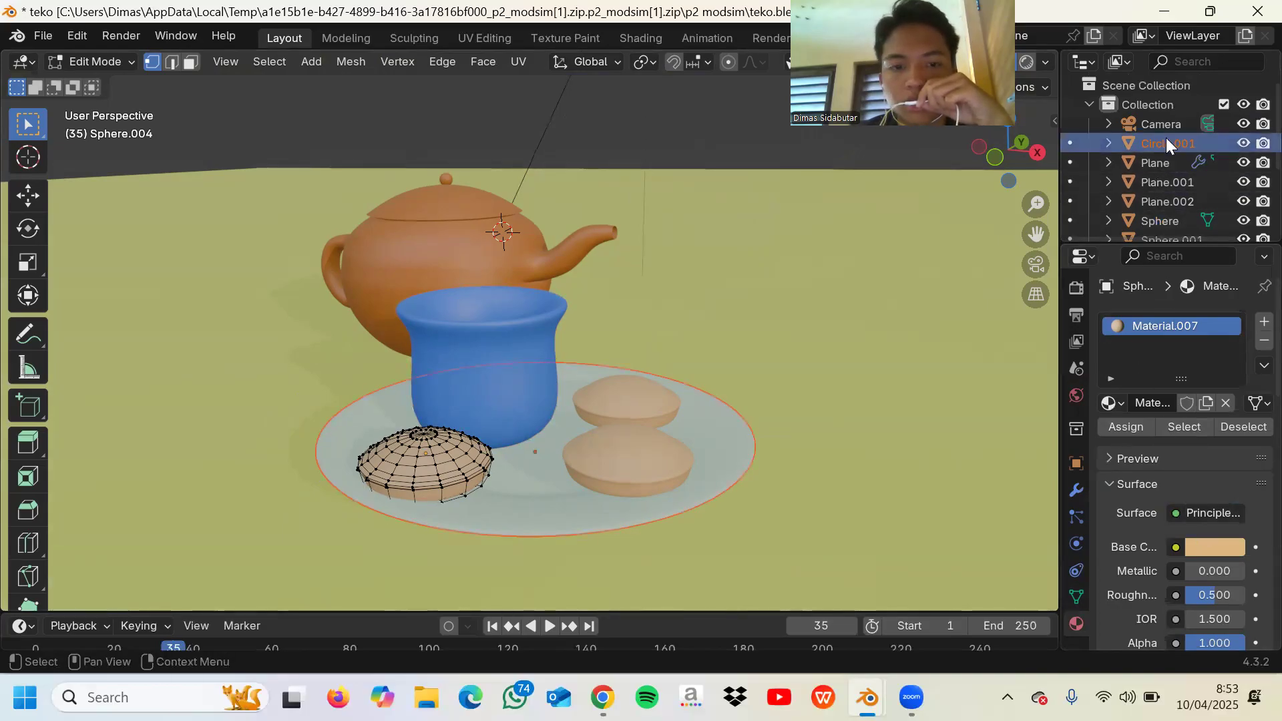
left_click(1144, 164)
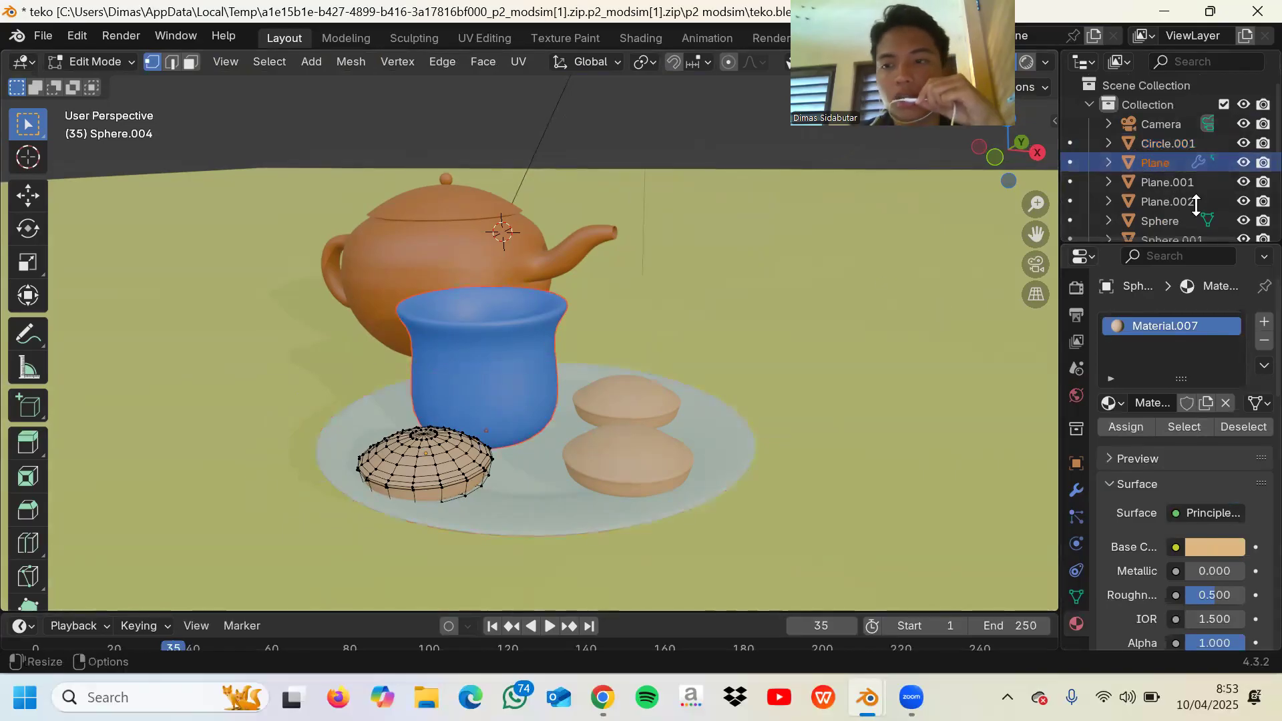
left_click(1131, 184)
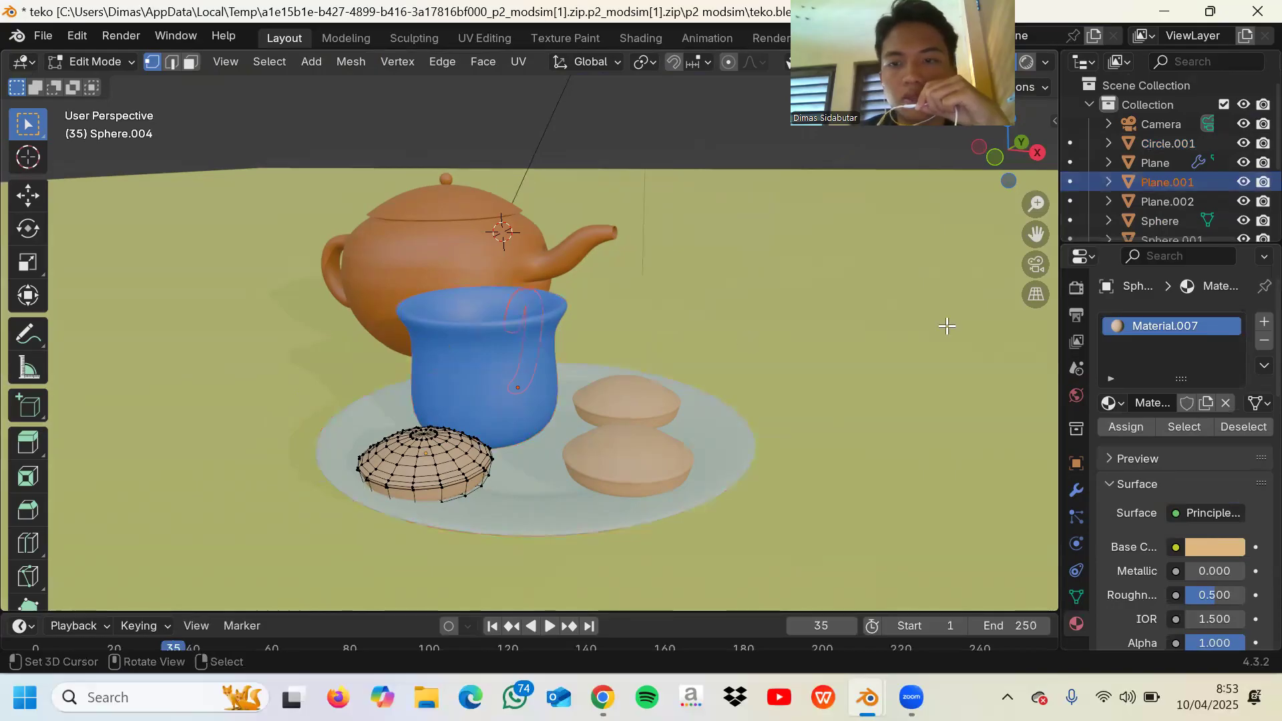
left_click(1165, 199)
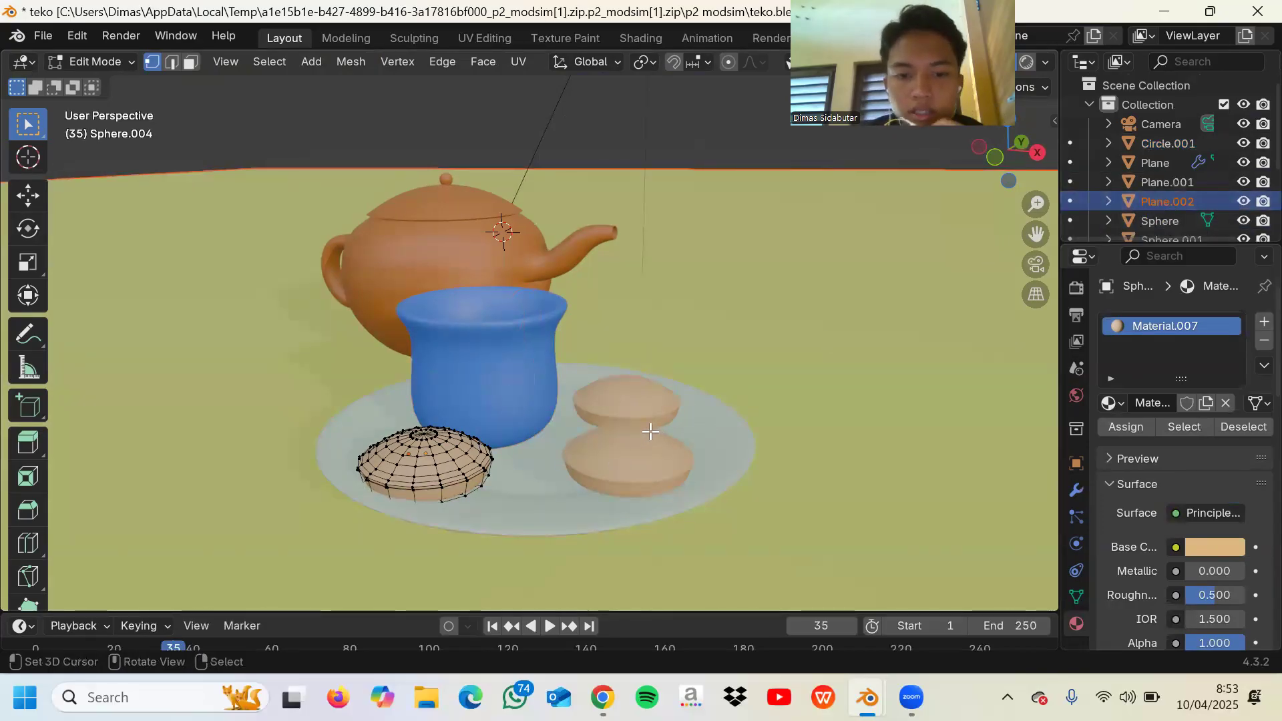
scroll(1185, 197, "down", 2)
left_click(1178, 183)
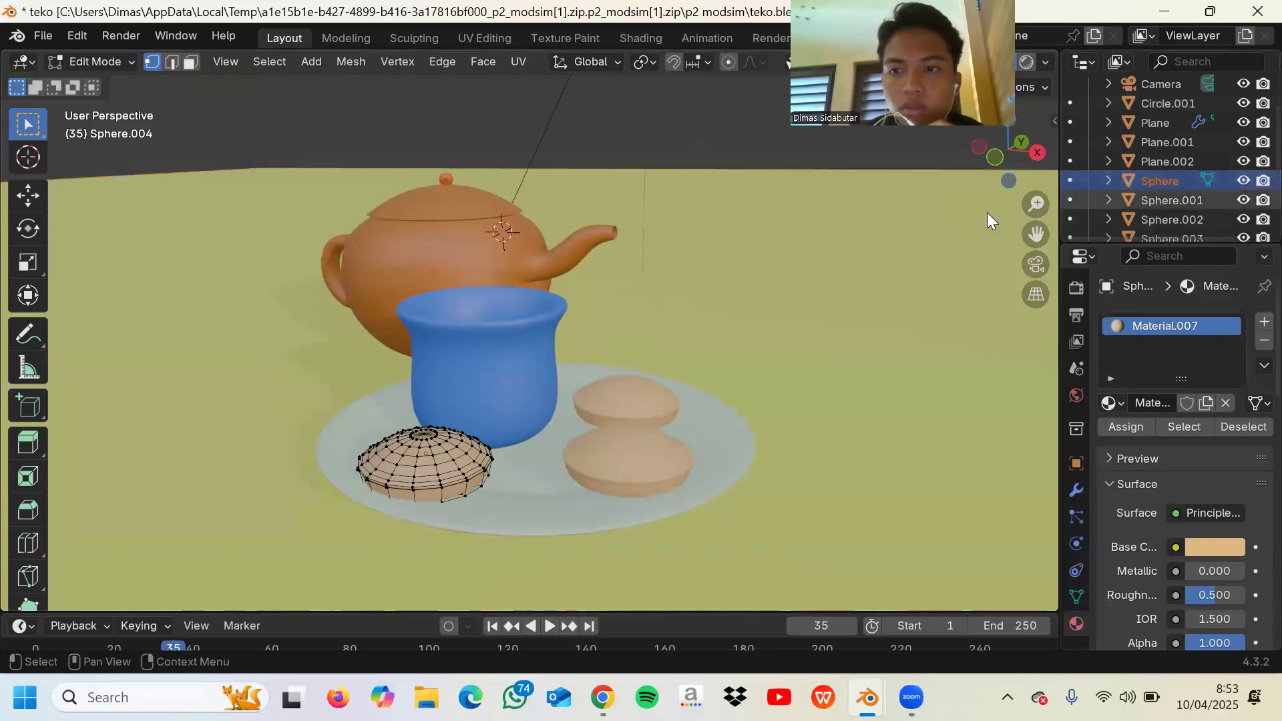
- Highlight the teapot body Sphere.001, render the teko scene as an image, and bring up the render result
left_click(1150, 201)
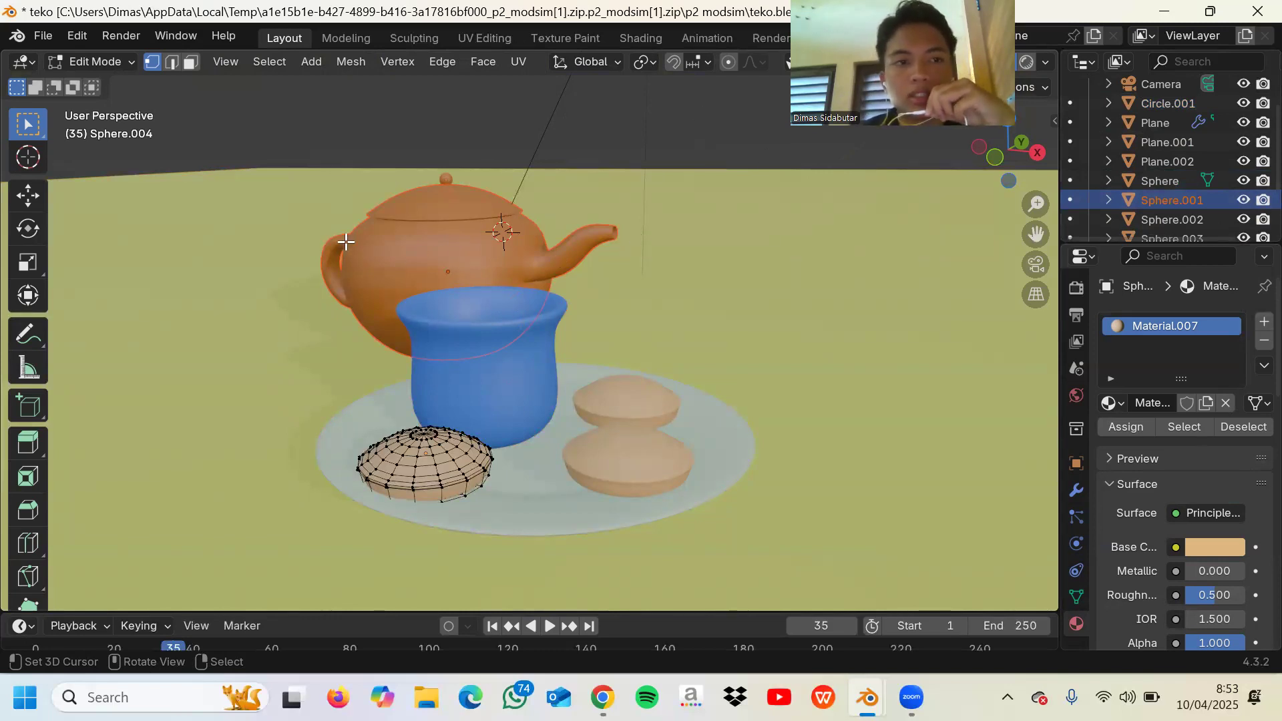
left_click(123, 35)
left_click(157, 58)
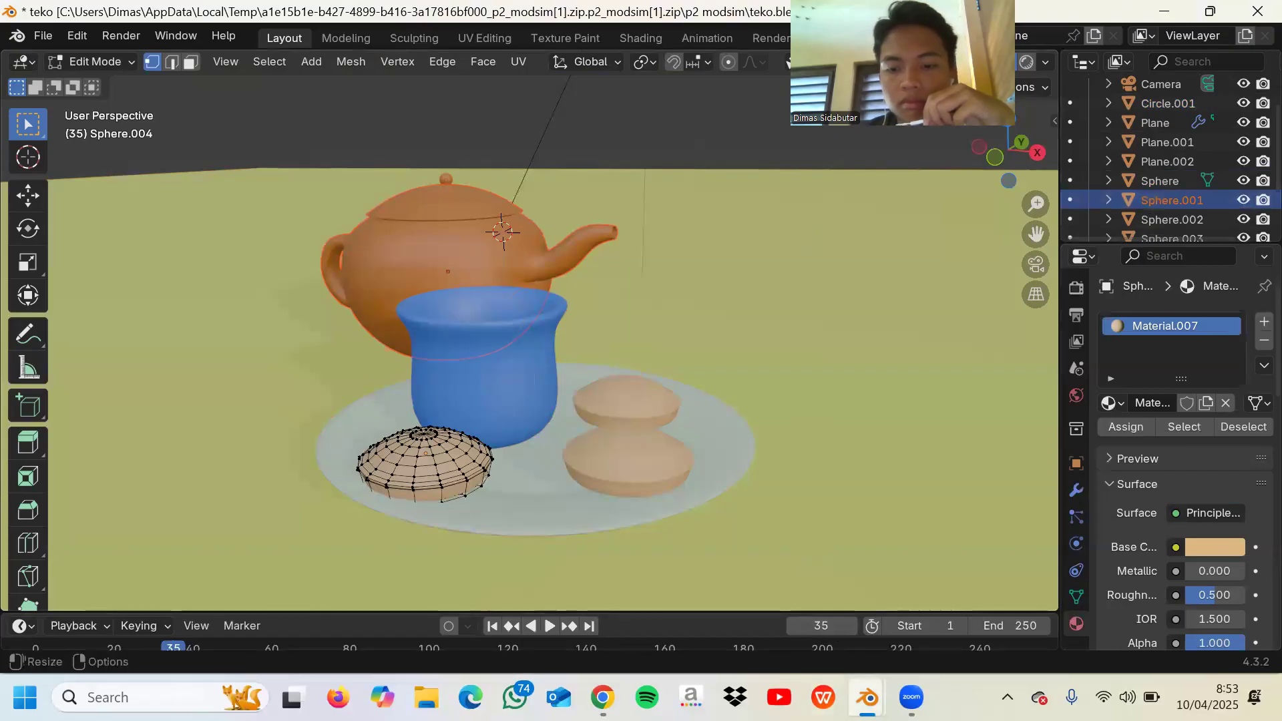
mouse_move(867, 699)
left_click(1112, 572)
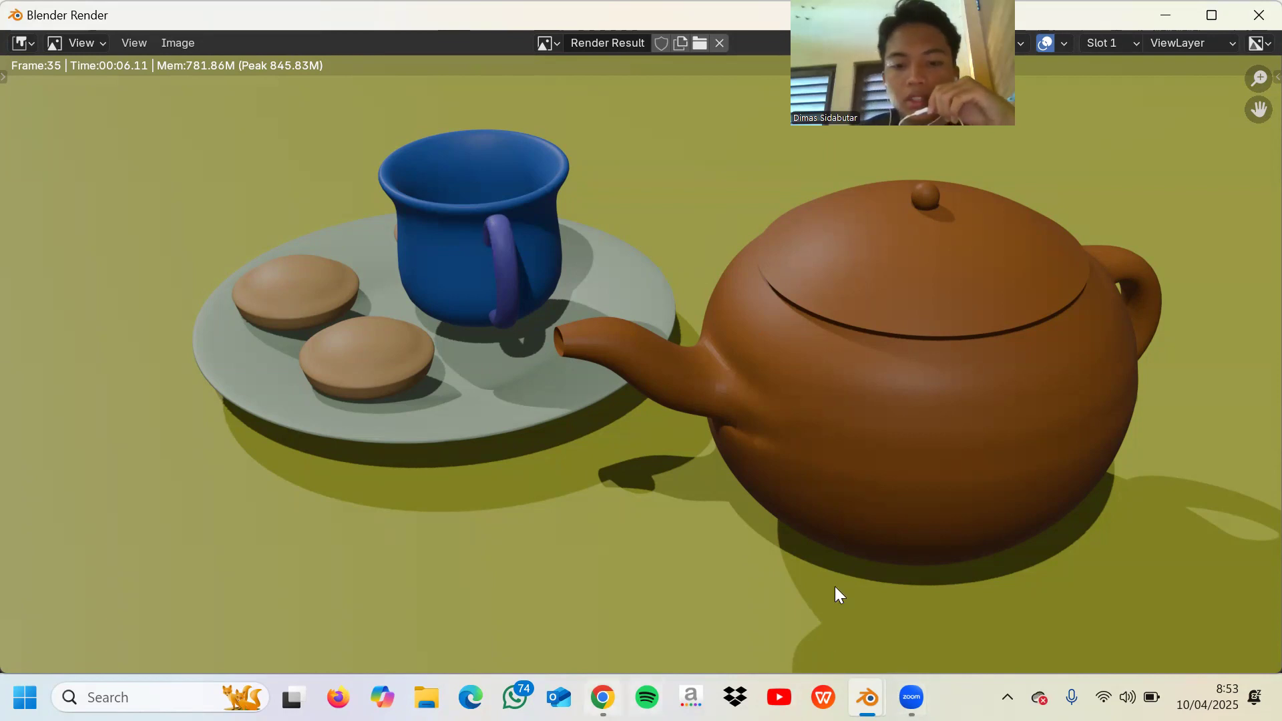
- Switch to the topi sihir scene, select its Camera, and view the witch hat set from near and far
mouse_move(867, 698)
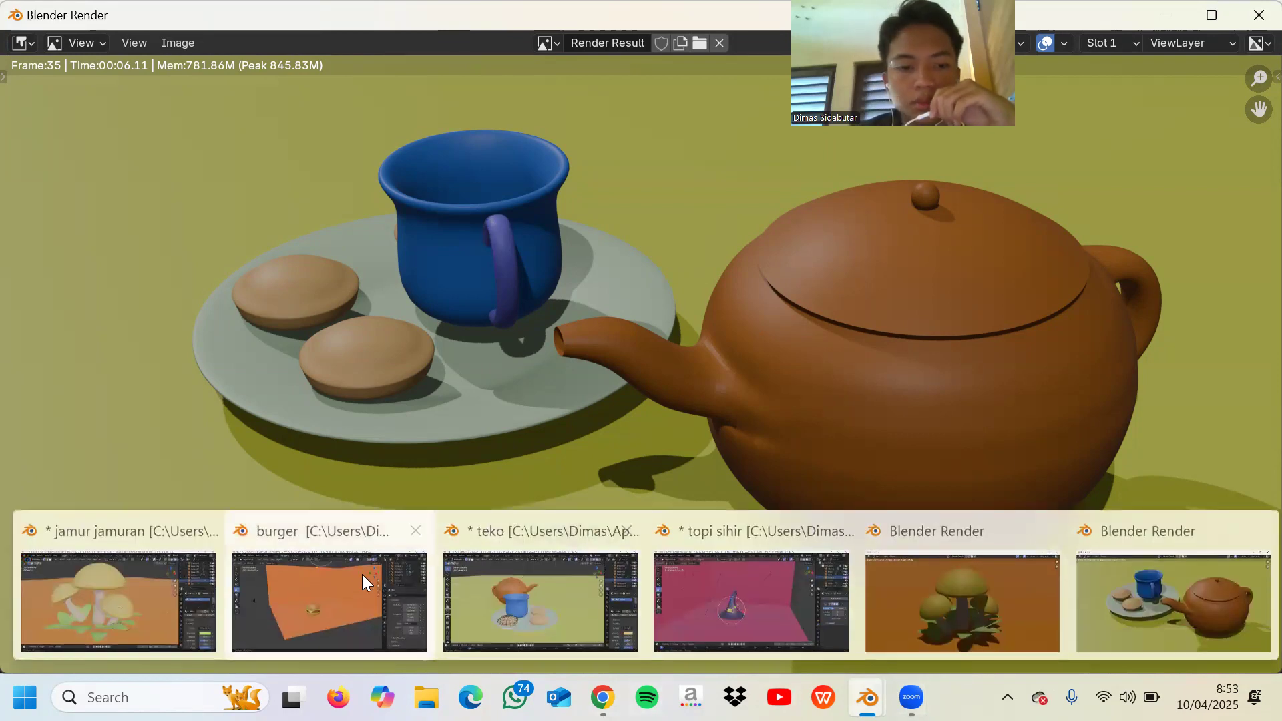
left_click(754, 587)
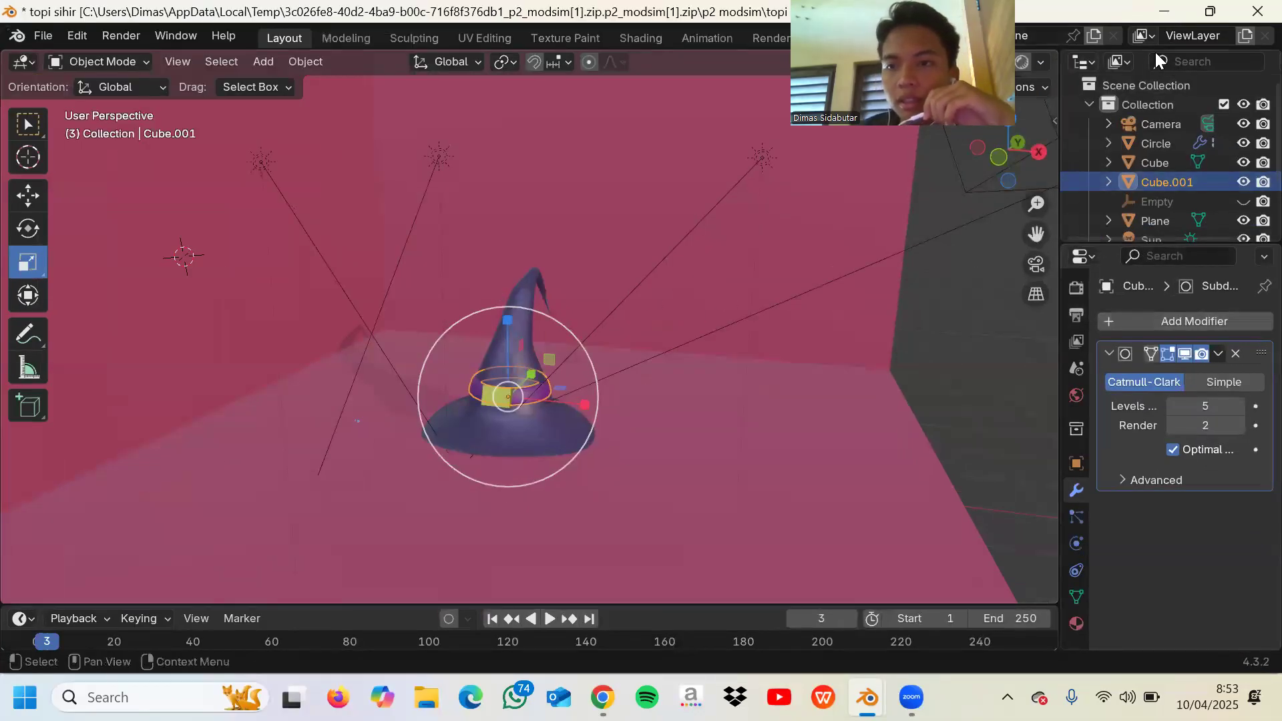
left_click(1147, 124)
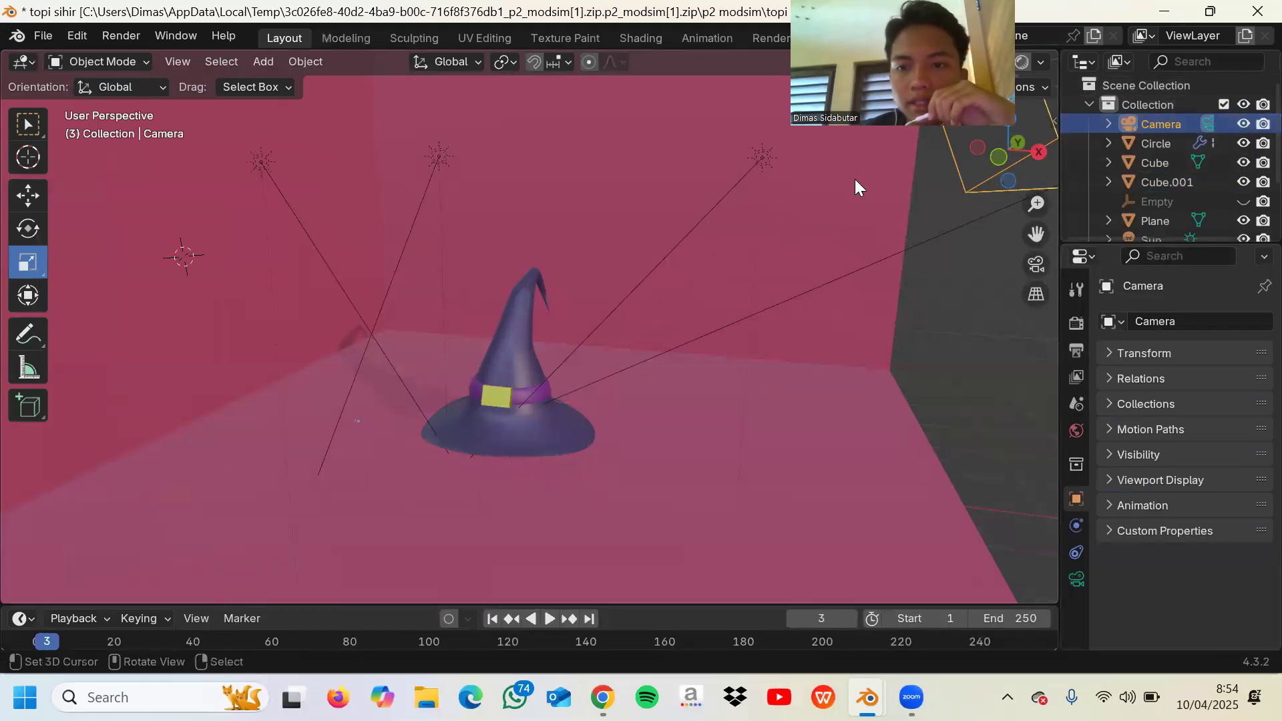
scroll(855, 179, "down", 4)
scroll(854, 179, "up", 6)
scroll(854, 180, "down", 6)
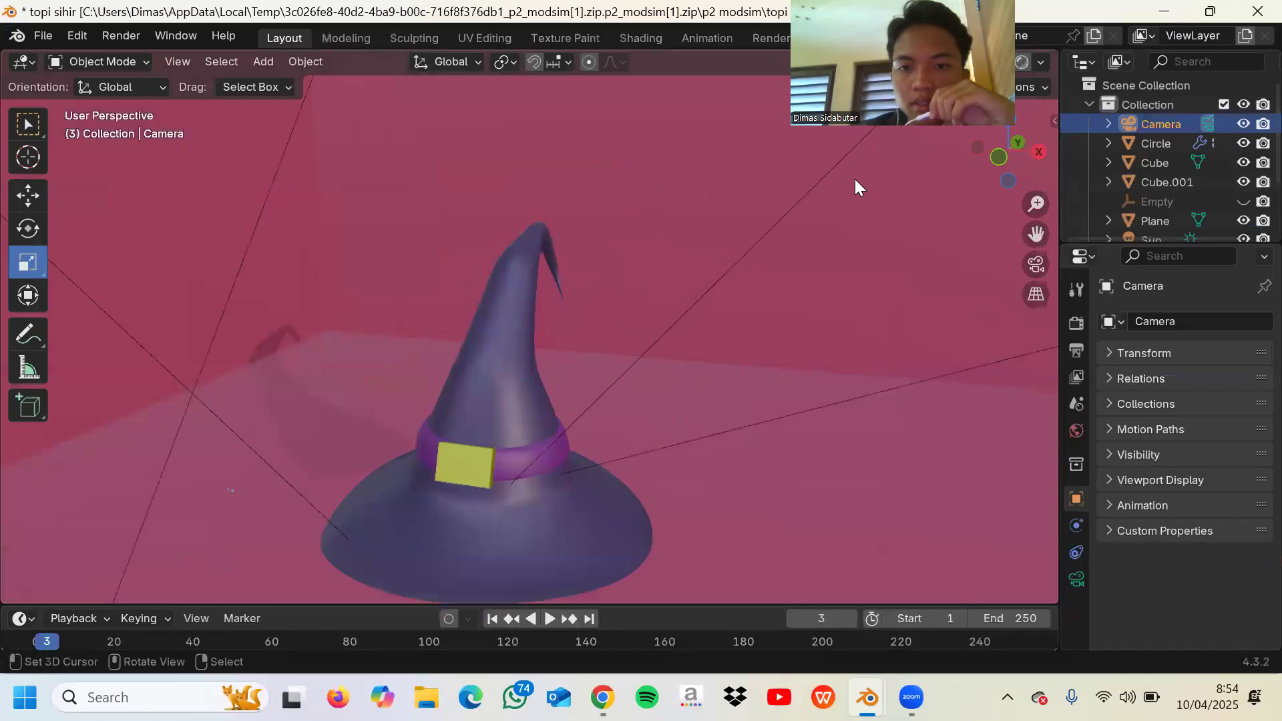
scroll(855, 180, "up", 2)
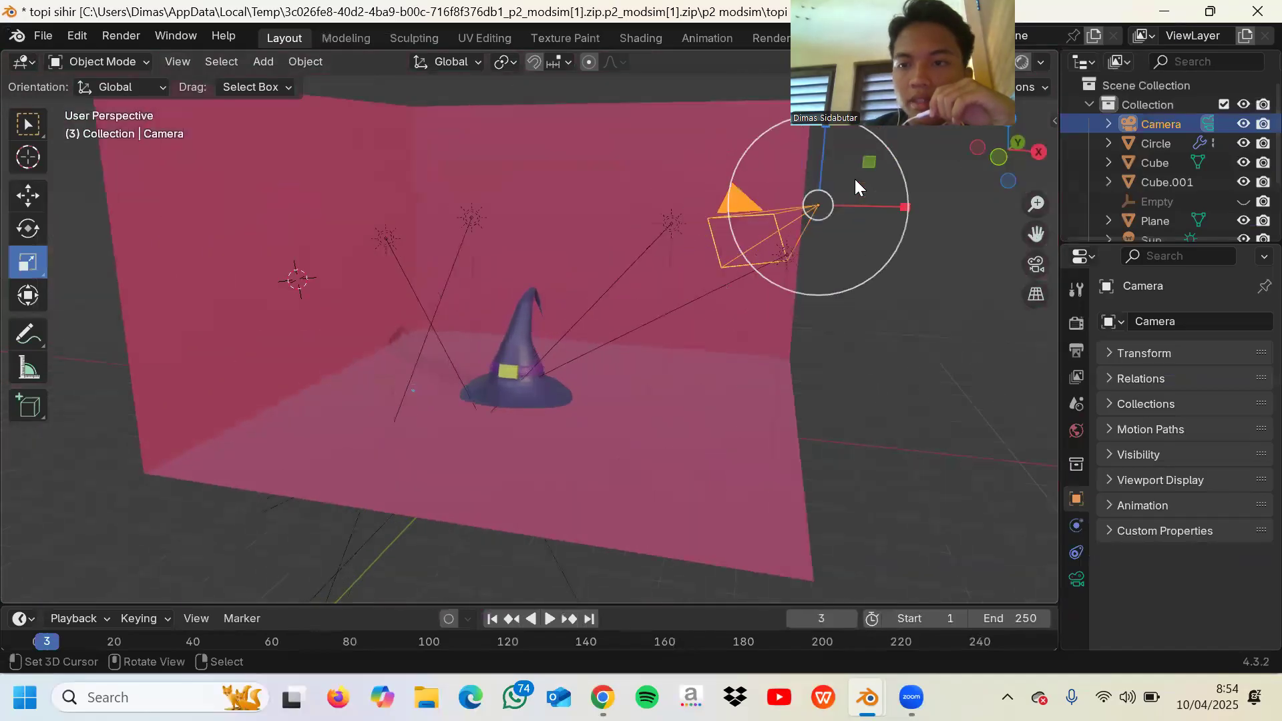
- Select the hat body Circle and examine its shape and subdivision modifier settings from the side
left_click(1167, 143)
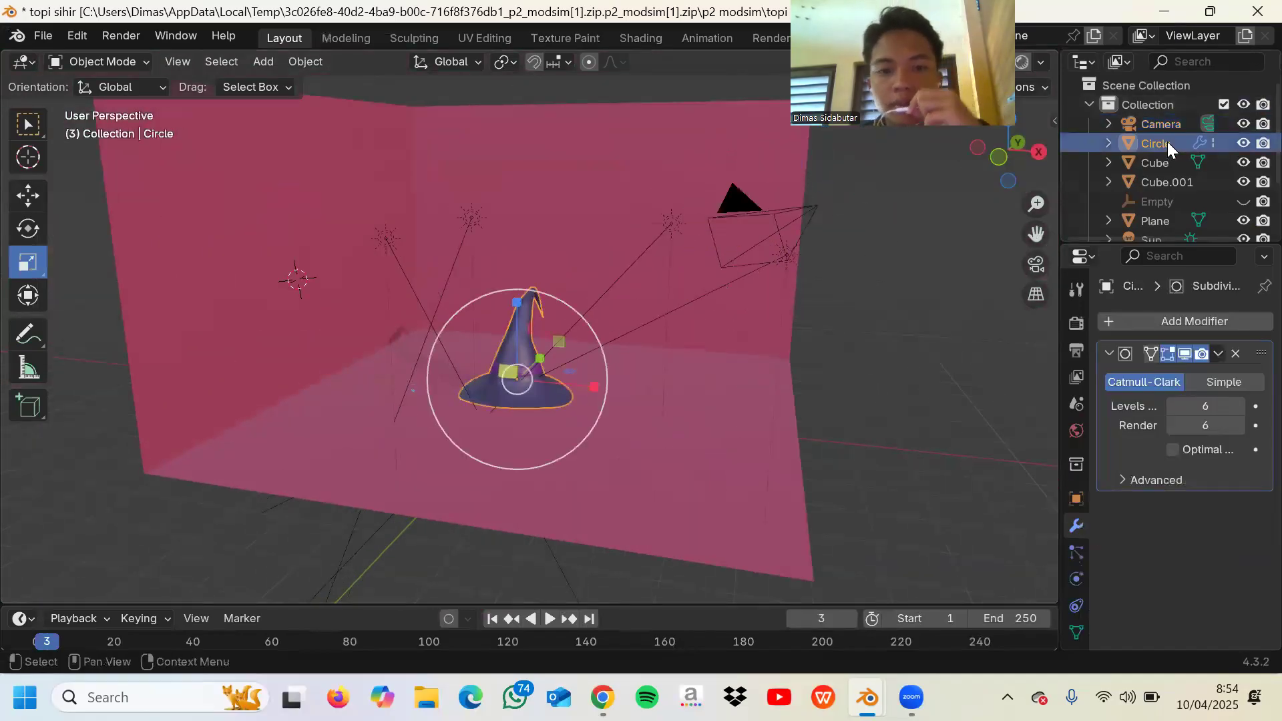
middle_click_drag(799, 195, 538, 364)
scroll(538, 364, "up", 3)
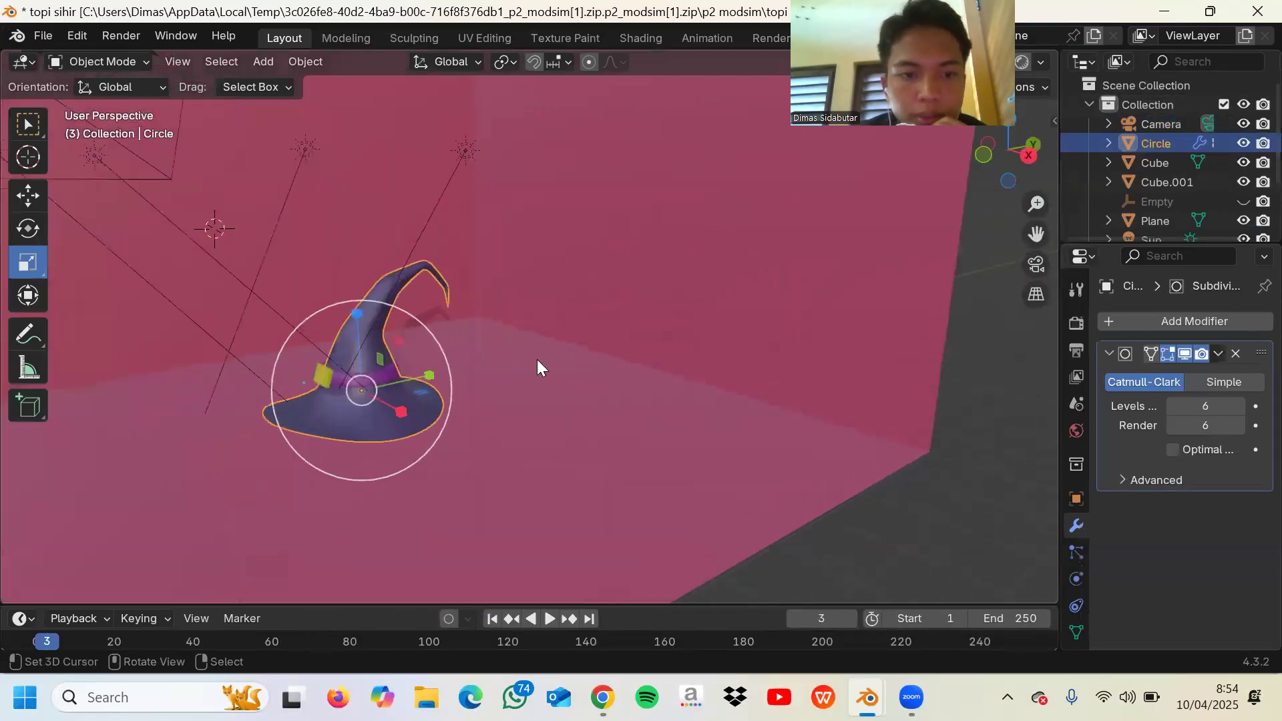
scroll(539, 364, "left", 4)
scroll(539, 361, "up", 3)
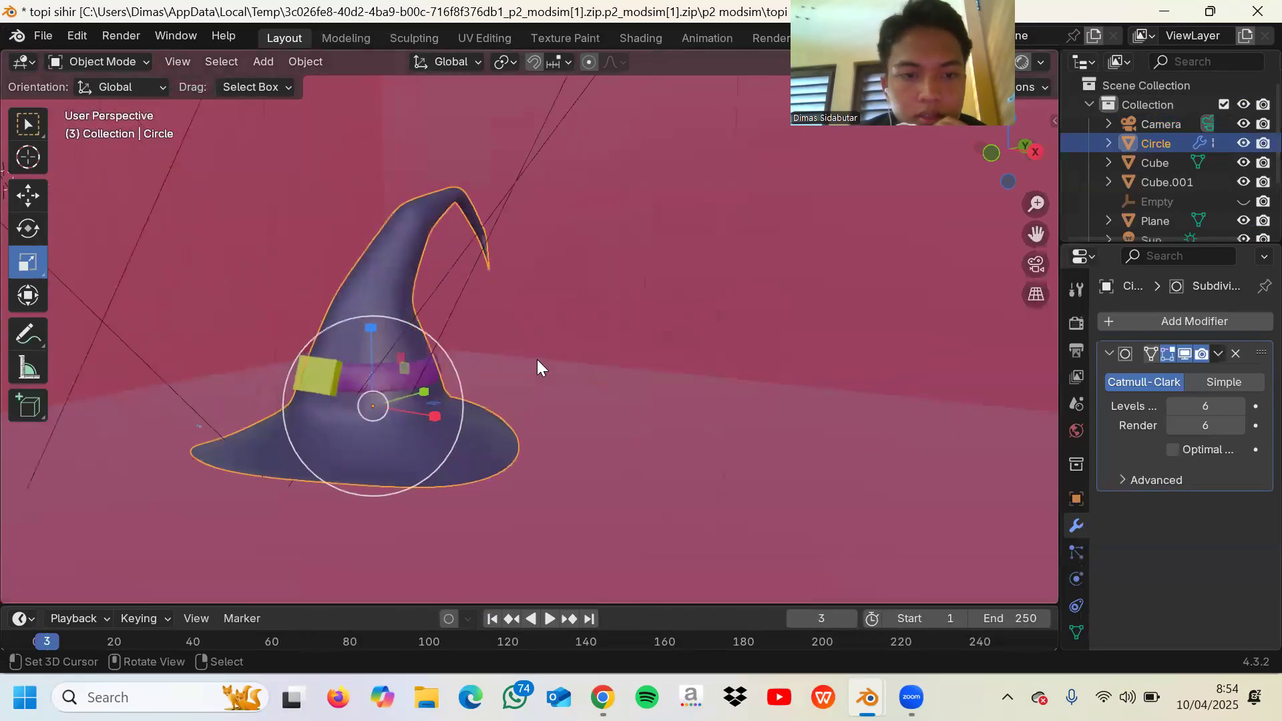
- Select the buckle Cube, the hat band Cube.001 and the backdrop Plane in turn to show each part
left_click(1185, 157)
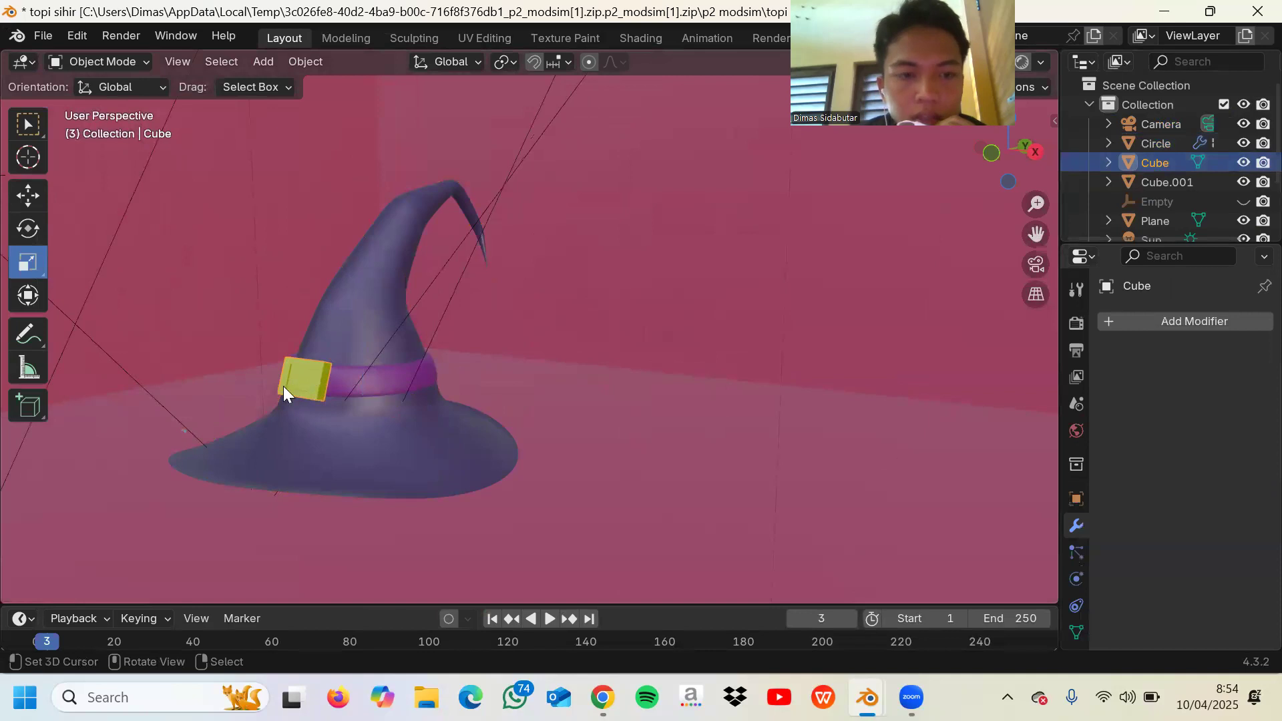
left_click(1171, 183)
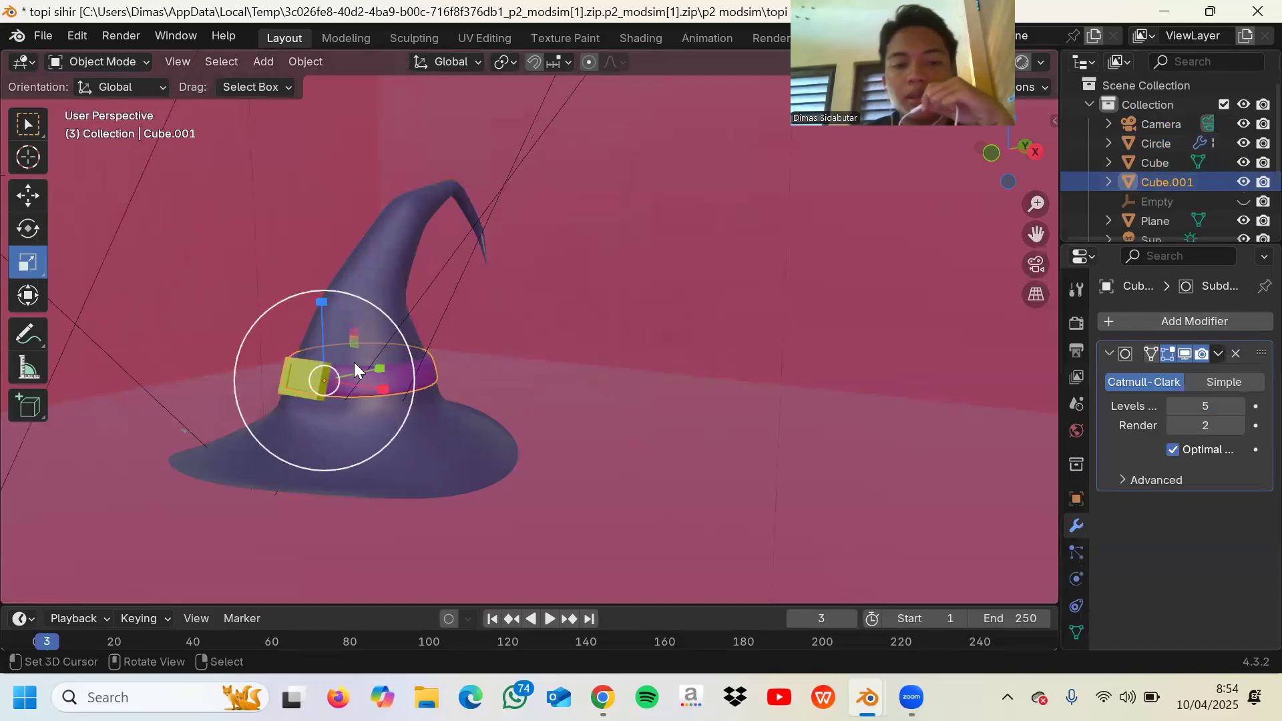
left_click(1158, 221)
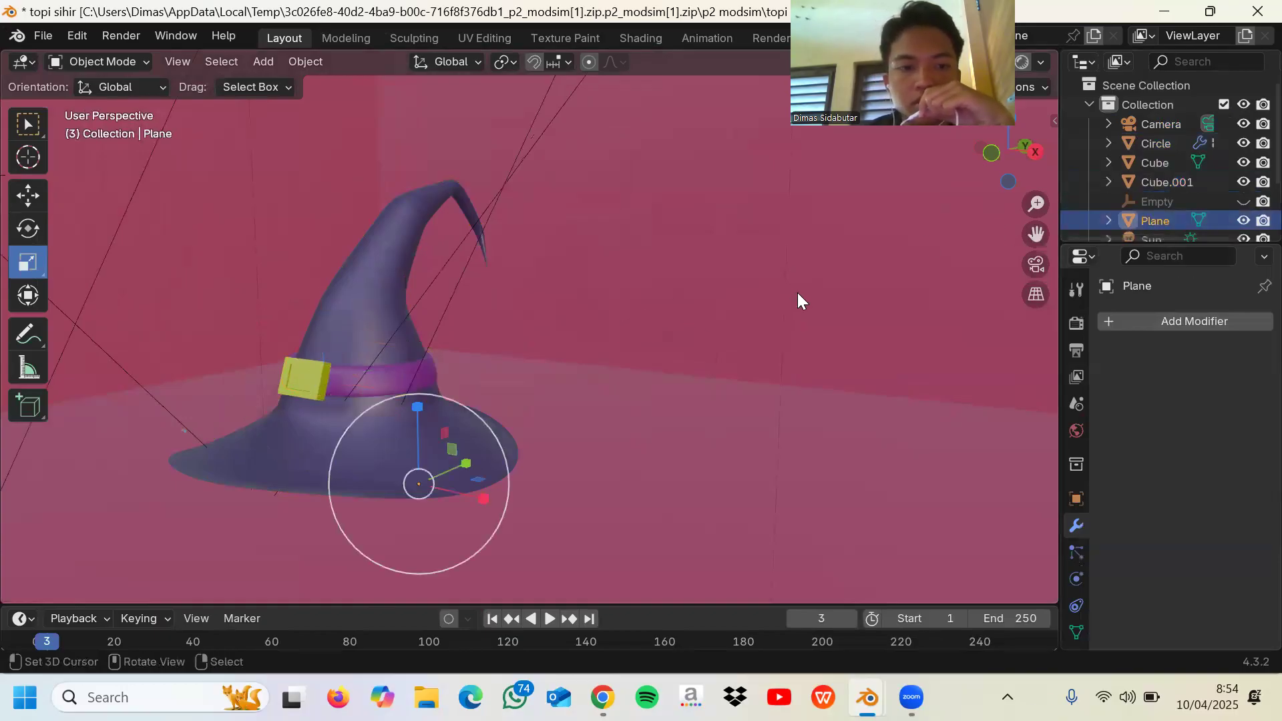
scroll(798, 293, "down", 4)
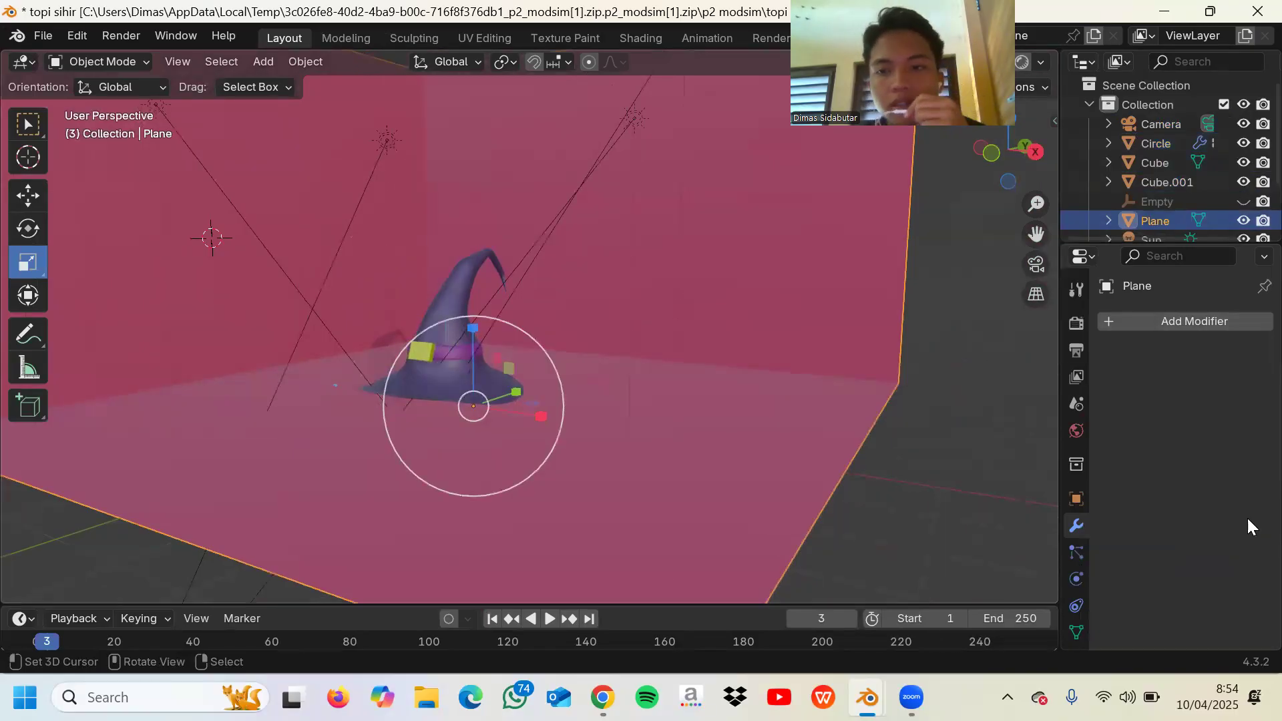
- Select the lights Sun, Sun.001, Sun.002 and Sun.003 in turn
scroll(1162, 161, "down", 2)
left_click(1158, 197)
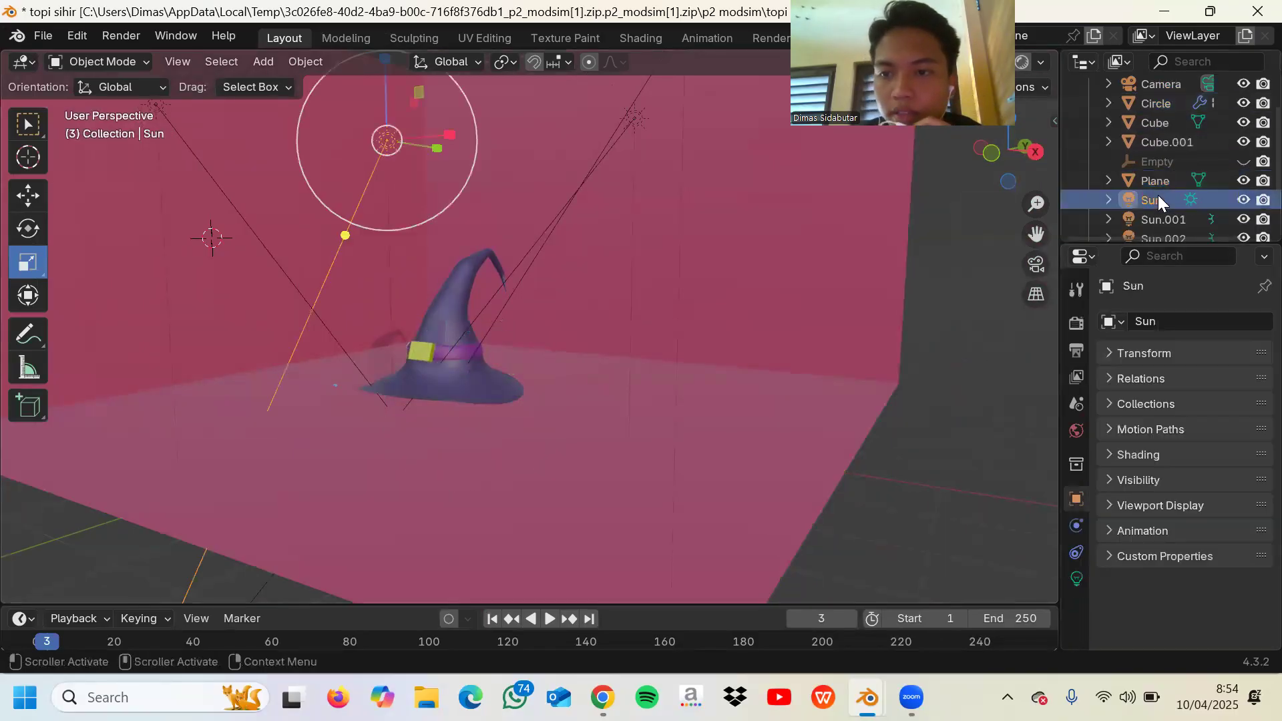
left_click(1151, 217)
scroll(1151, 218, "down", 2)
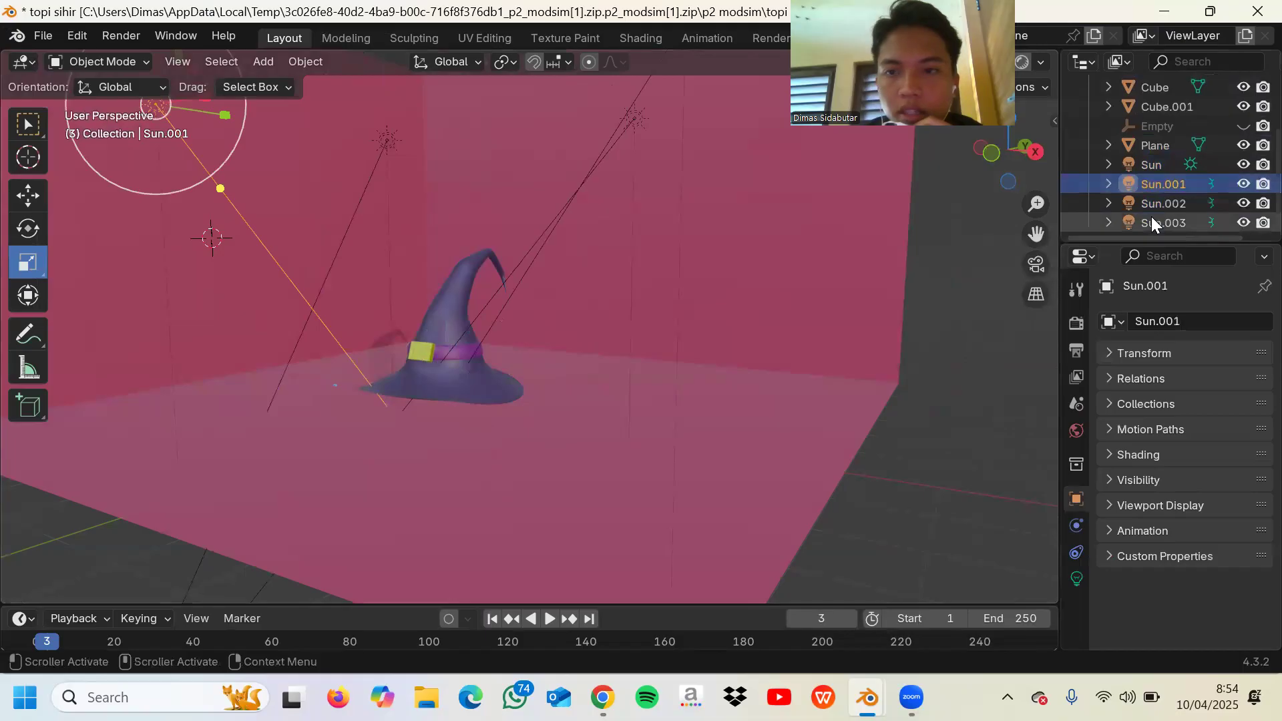
left_click(1151, 205)
left_click(1150, 221)
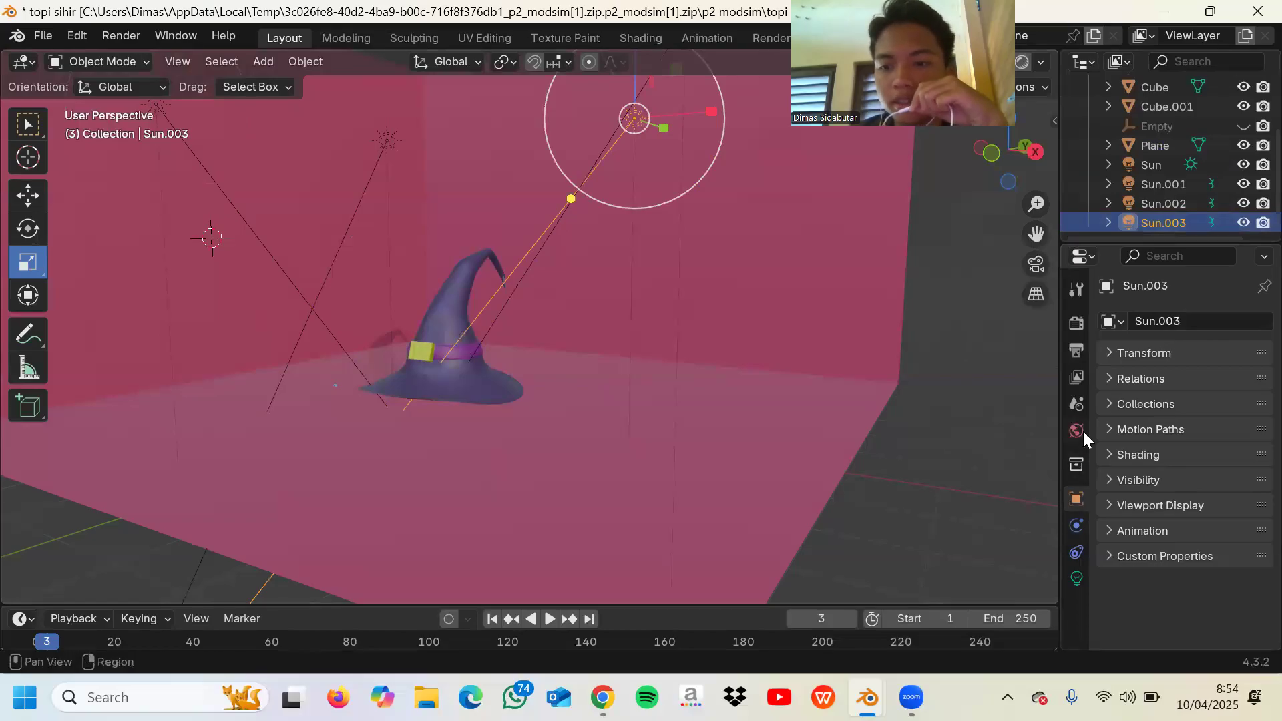
- Put the hat band Cube.001 into Edit Mode and examine its mesh around the buckle from the front
left_click(100, 61)
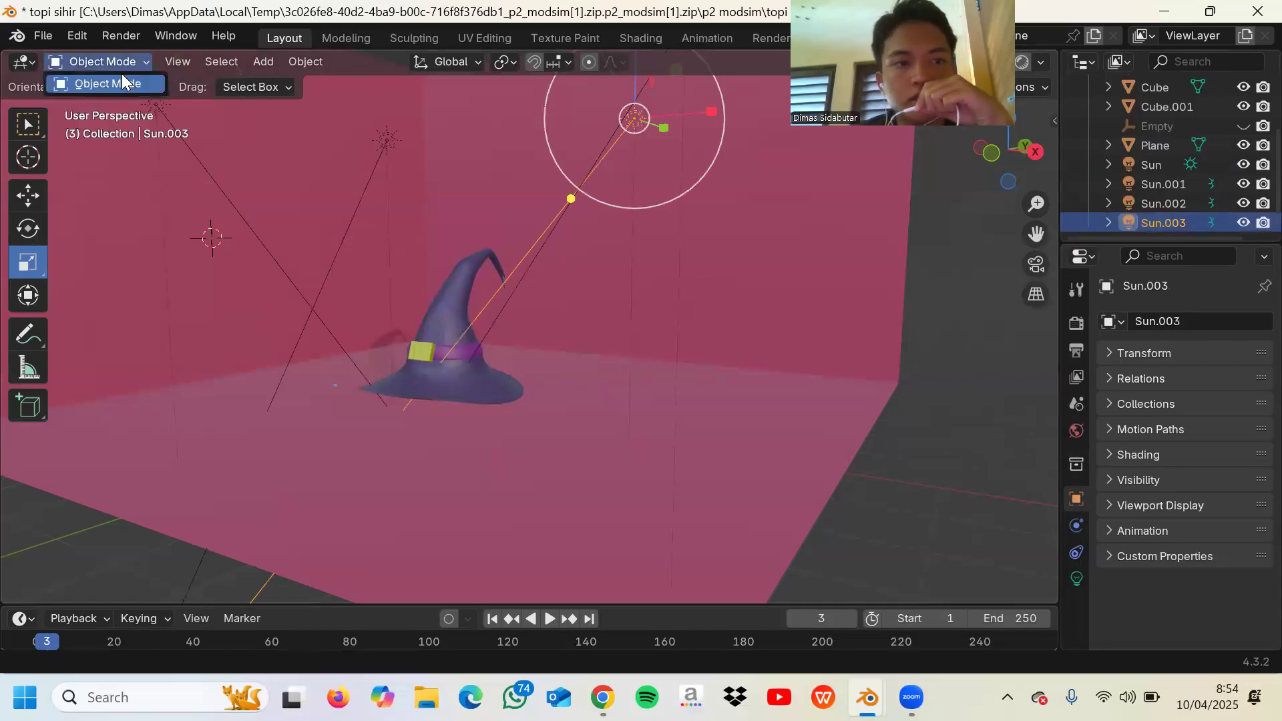
left_click(120, 63)
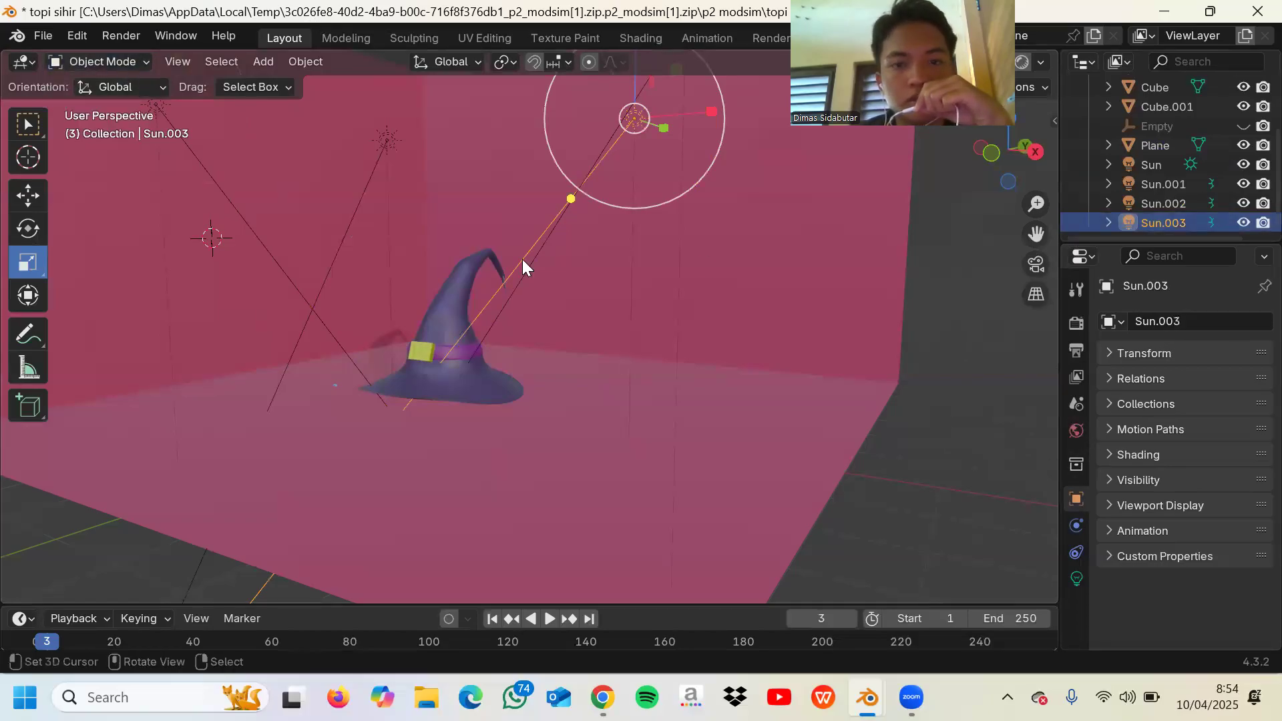
left_click(1149, 105)
left_click(124, 62)
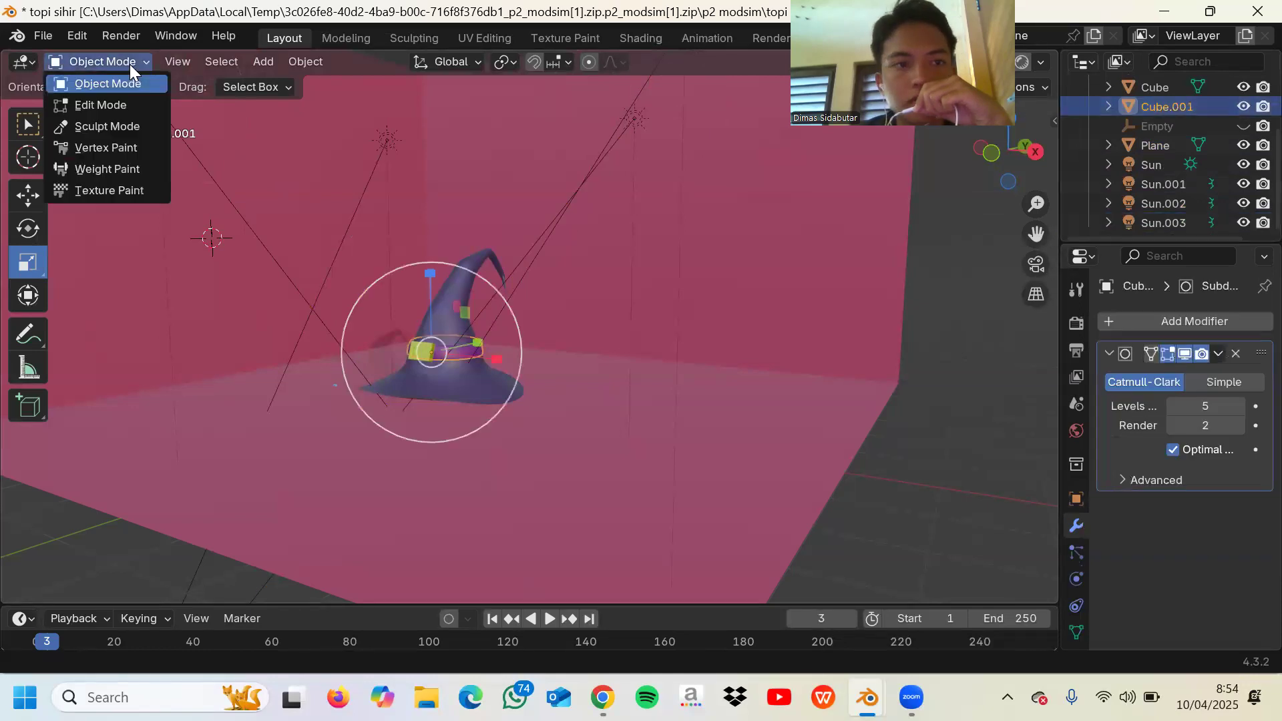
left_click(100, 105)
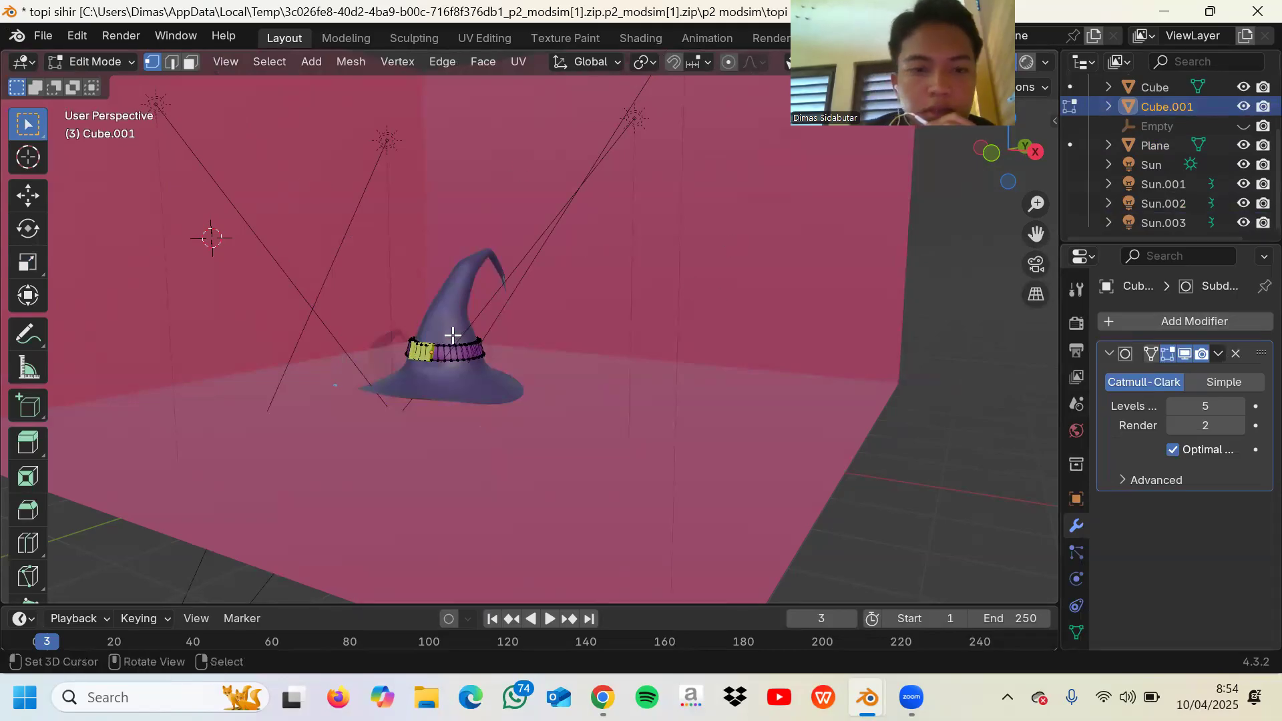
scroll(489, 332, "up", 4)
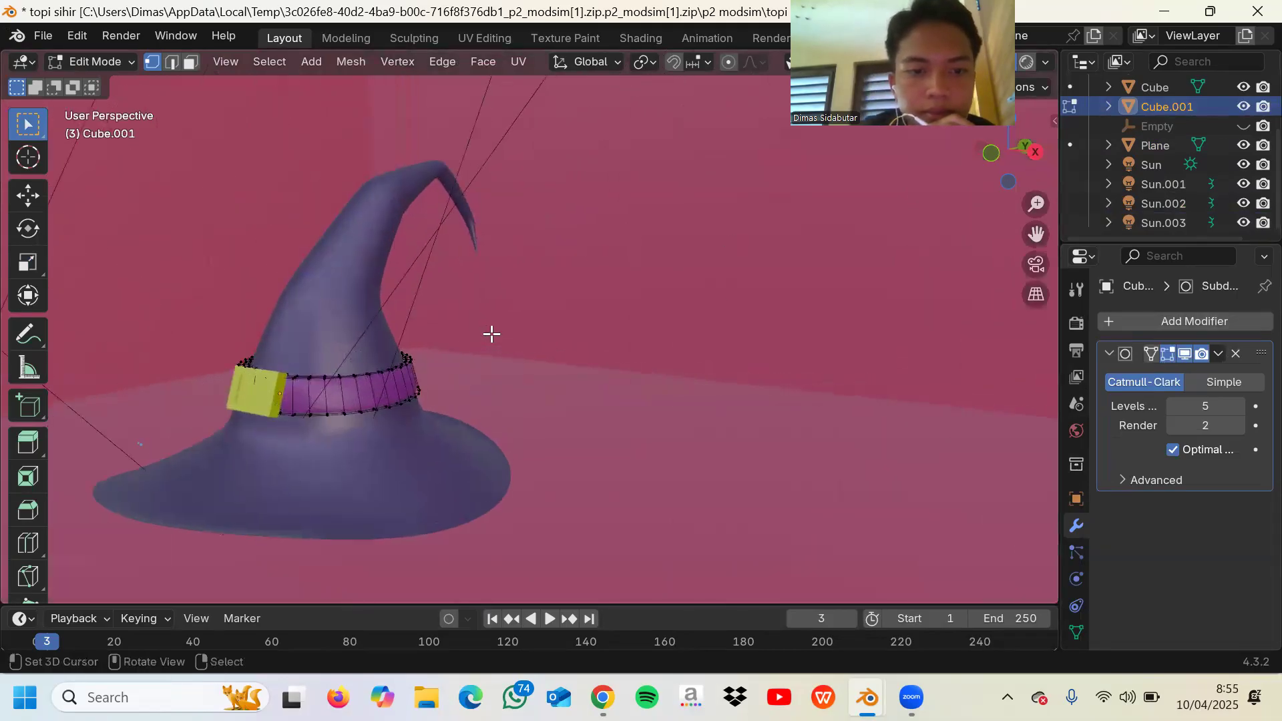
scroll(492, 334, "left", 8)
scroll(492, 333, "right", 3)
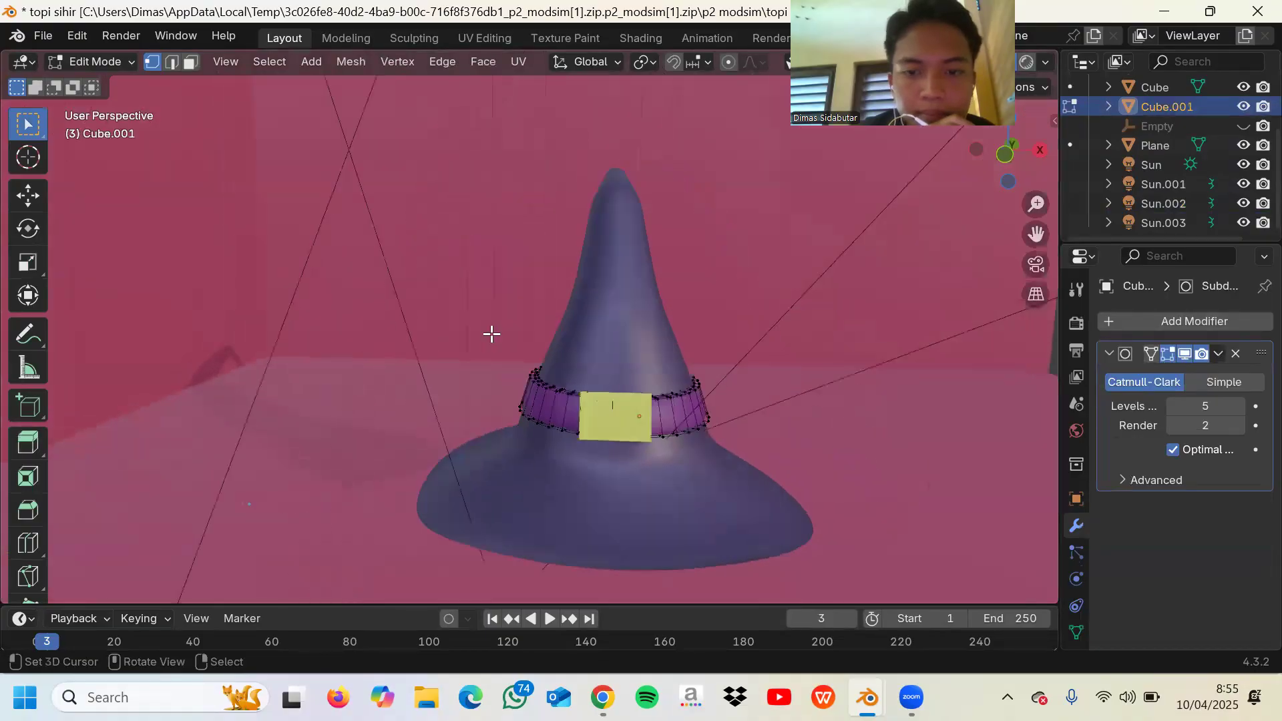
scroll(491, 334, "up", 4)
scroll(491, 334, "down", 2)
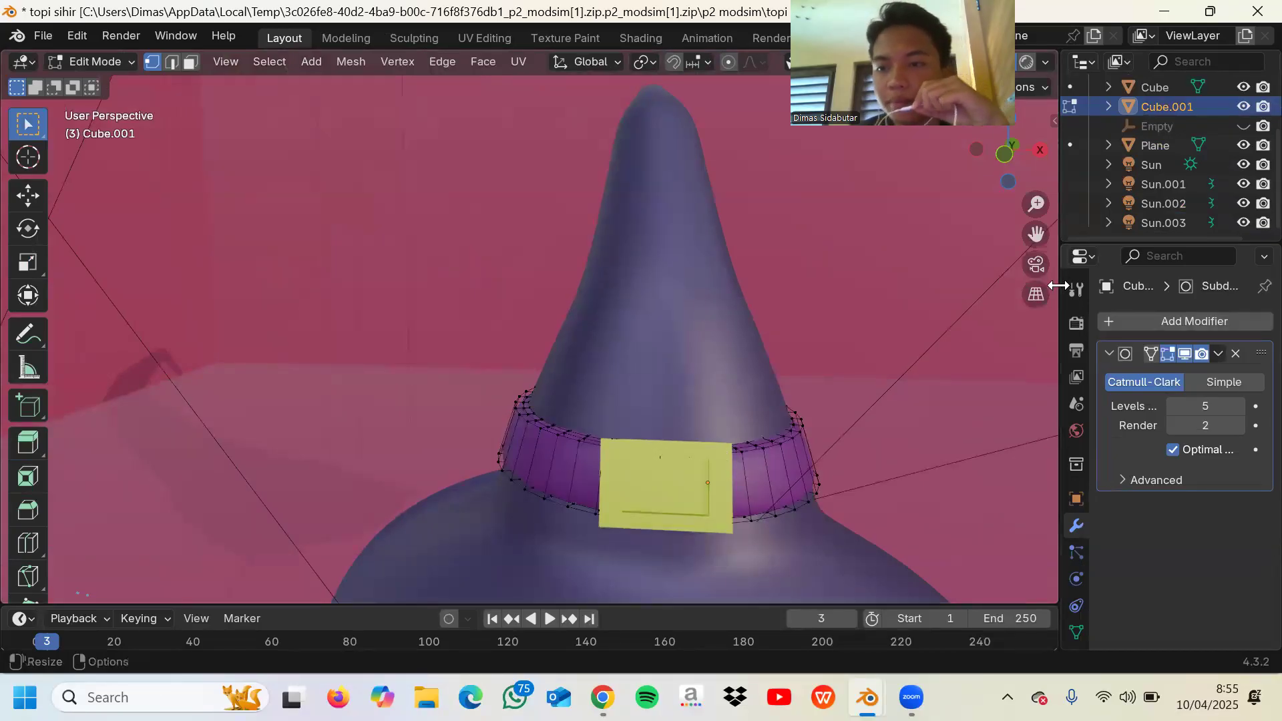
- Show the material of the hat band Cube.001 and view it on the whole hat
scroll(1079, 537, "down", 2)
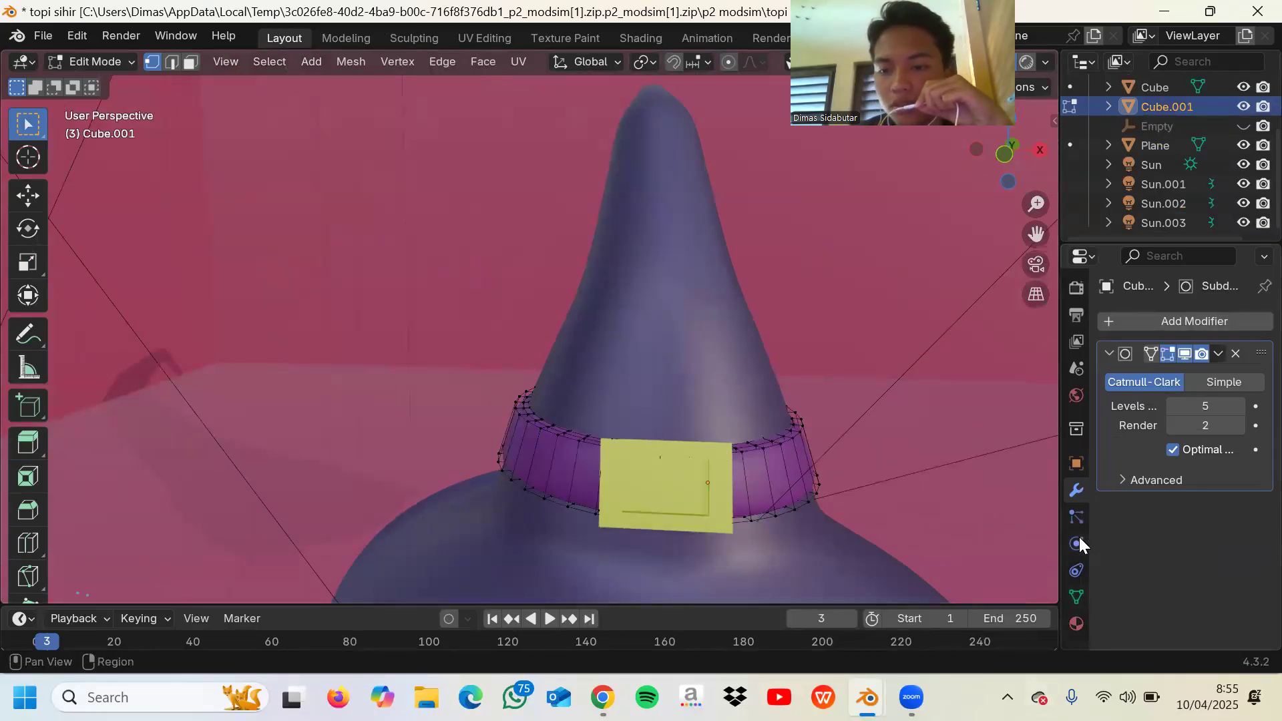
left_click(1076, 626)
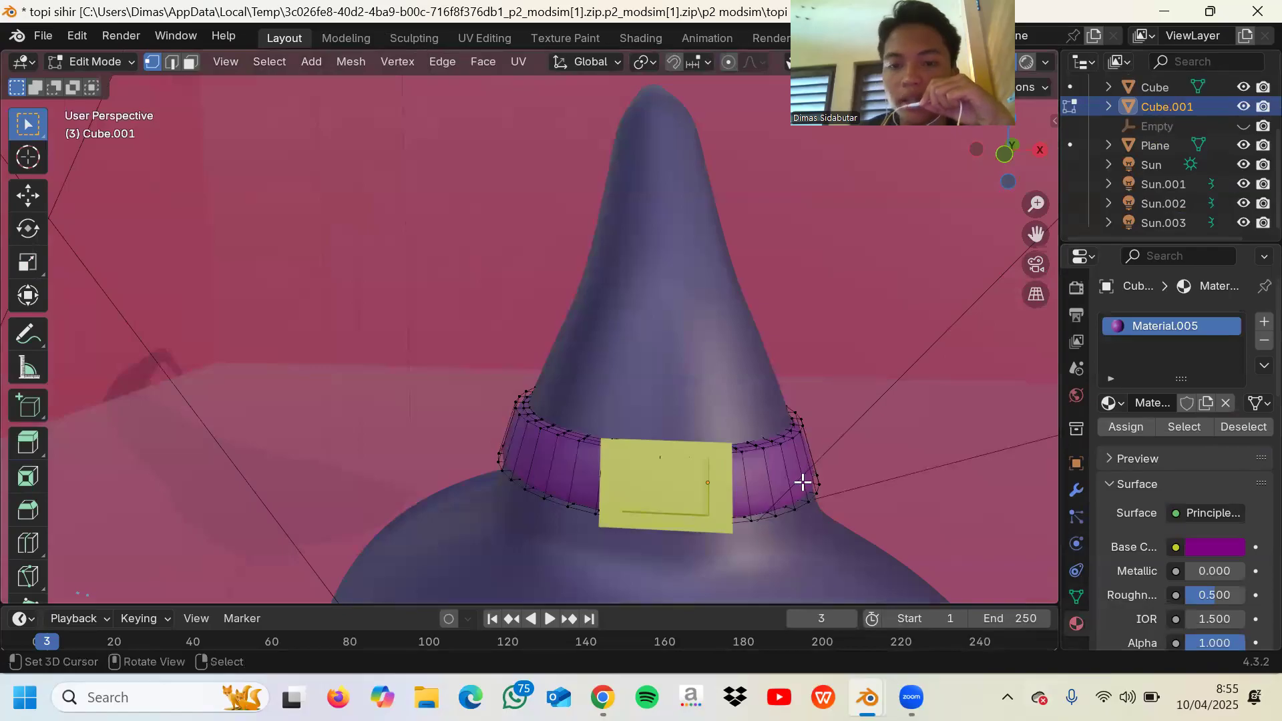
scroll(802, 482, "down", 5)
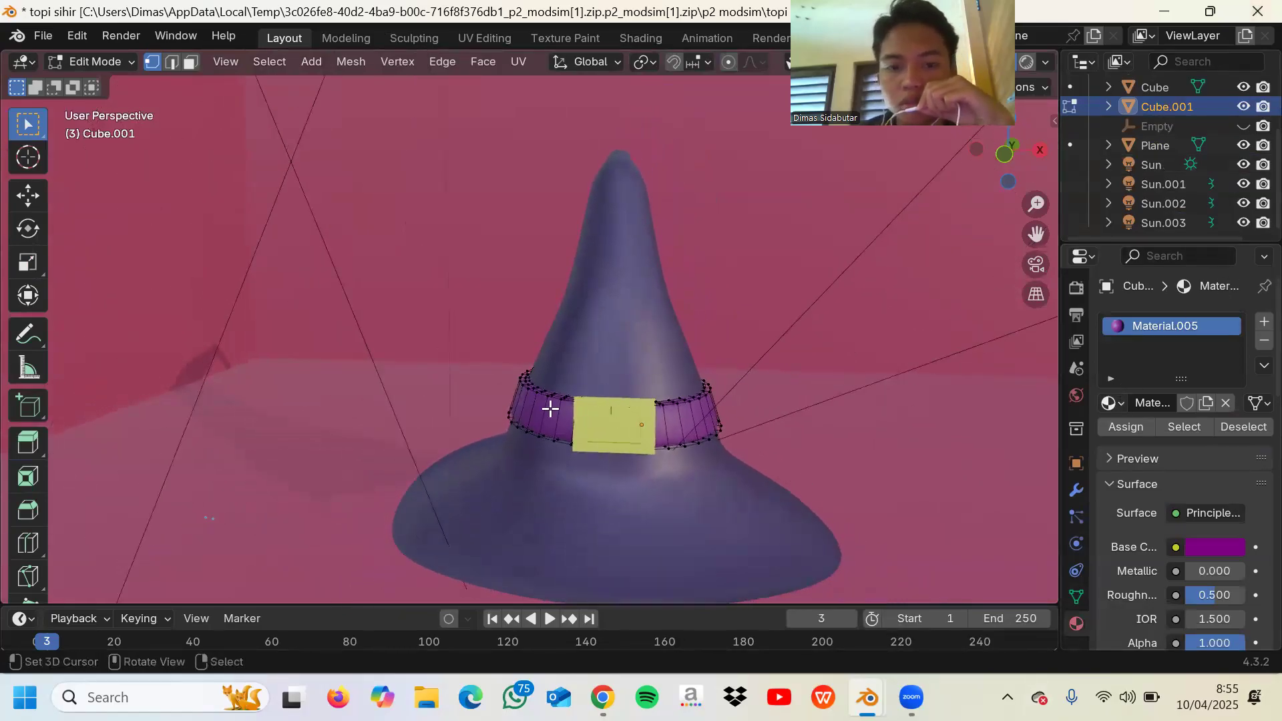
- Highlight the hat body Circle, render the topi sihir scene, and bring up the render result
scroll(1144, 128, "up", 3)
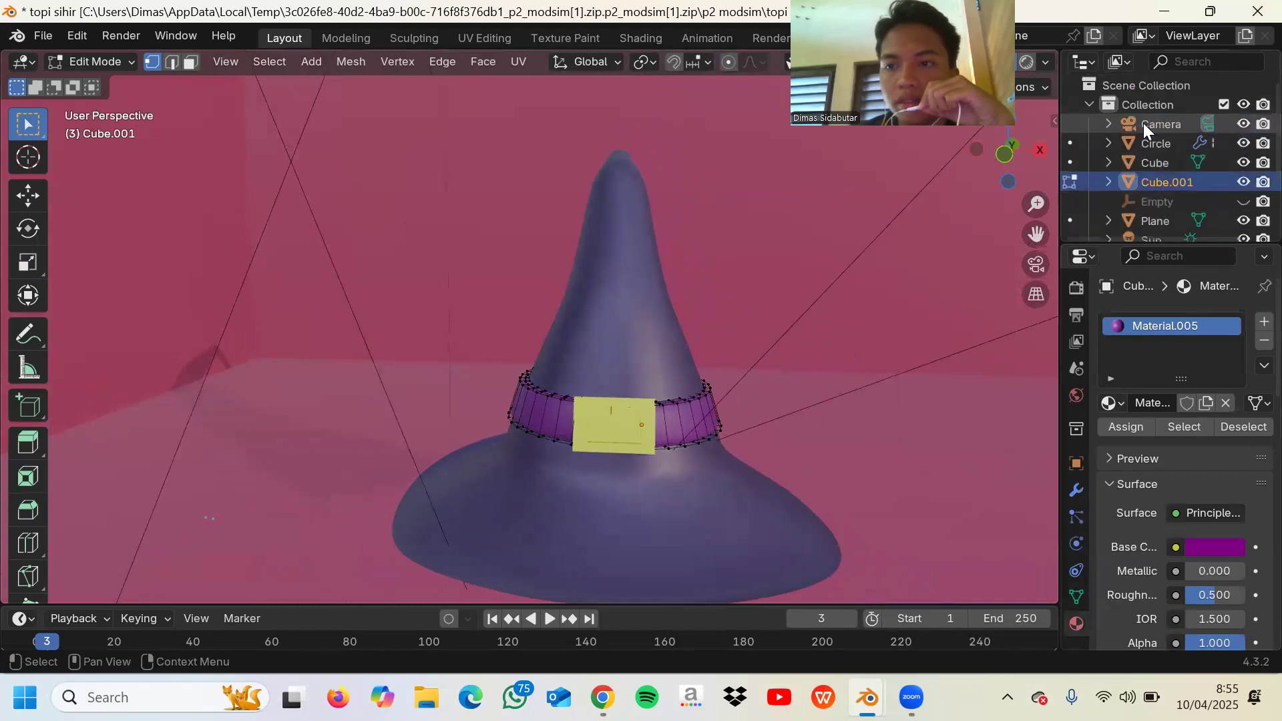
left_click(1149, 144)
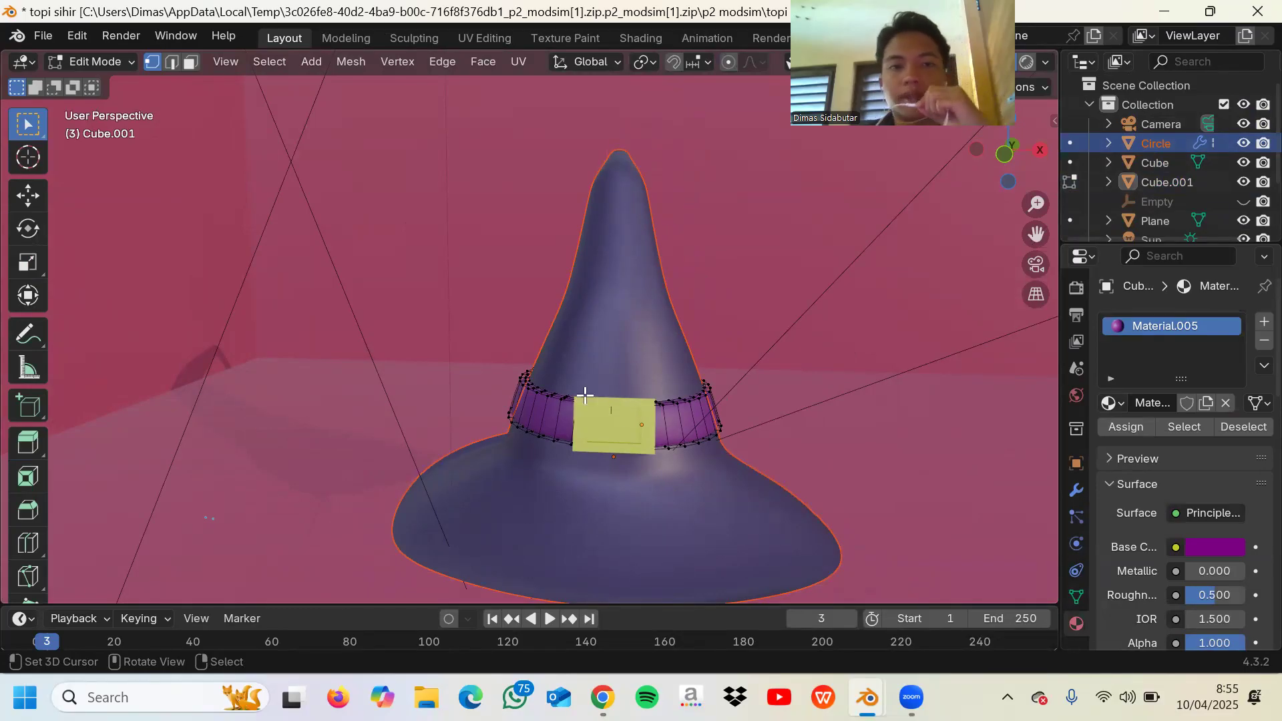
left_click(115, 33)
left_click(148, 84)
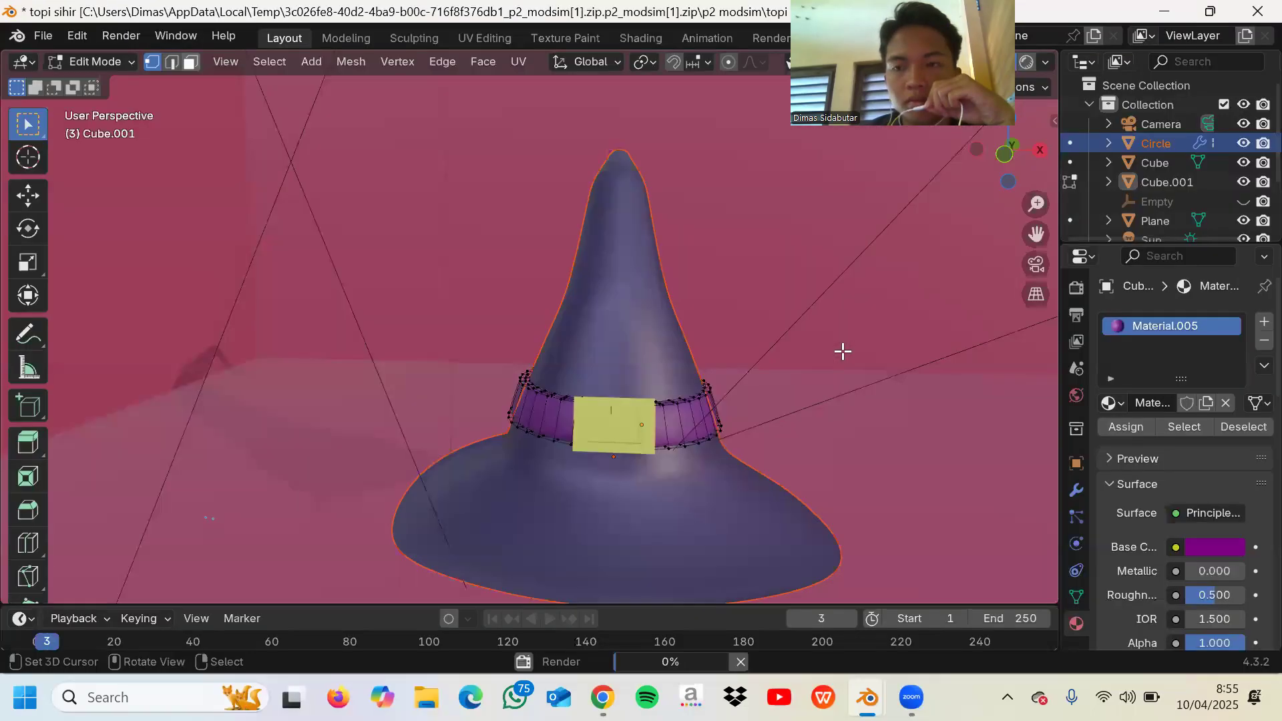
mouse_move(867, 697)
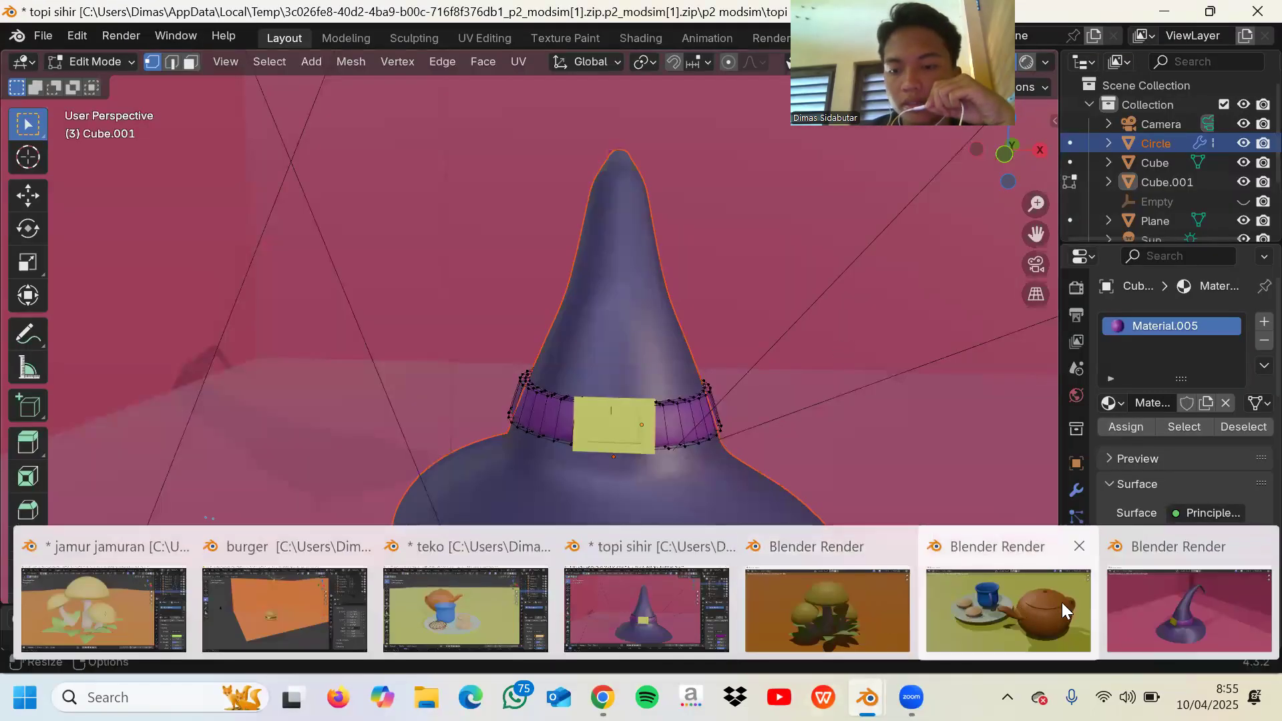
left_click(1139, 587)
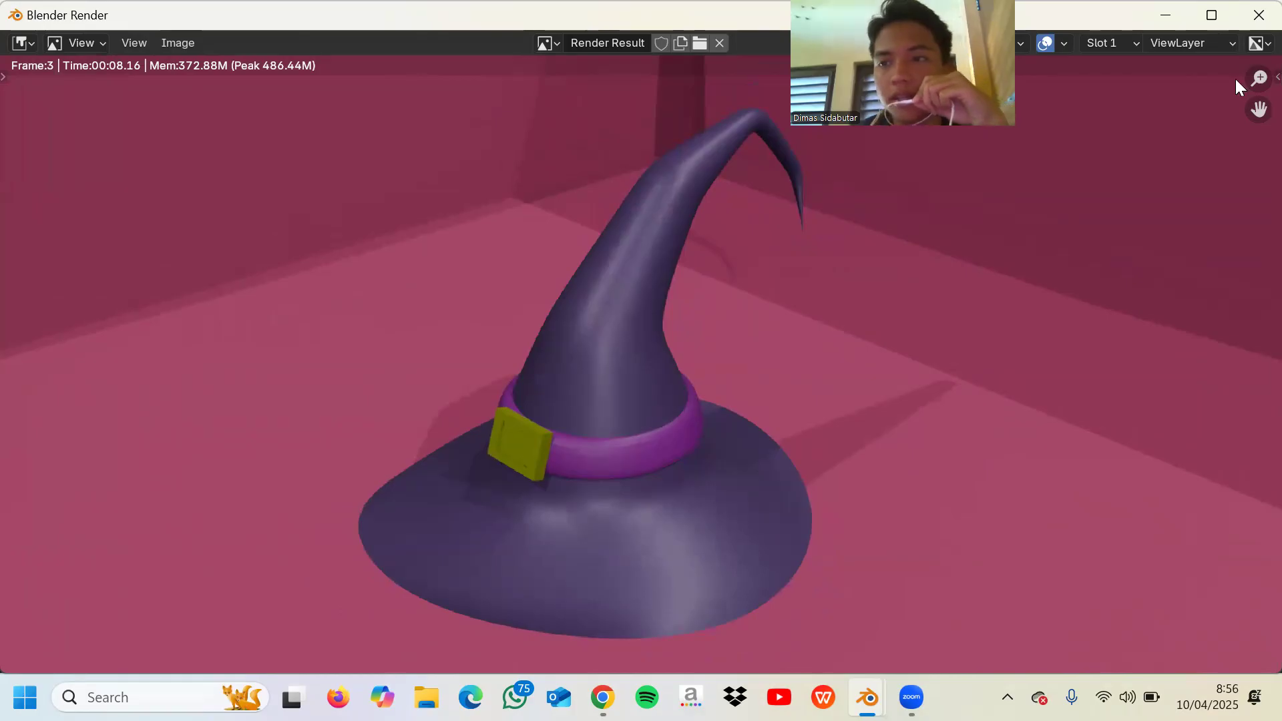
- Switch from the hat render to the burger scene
left_click(867, 697)
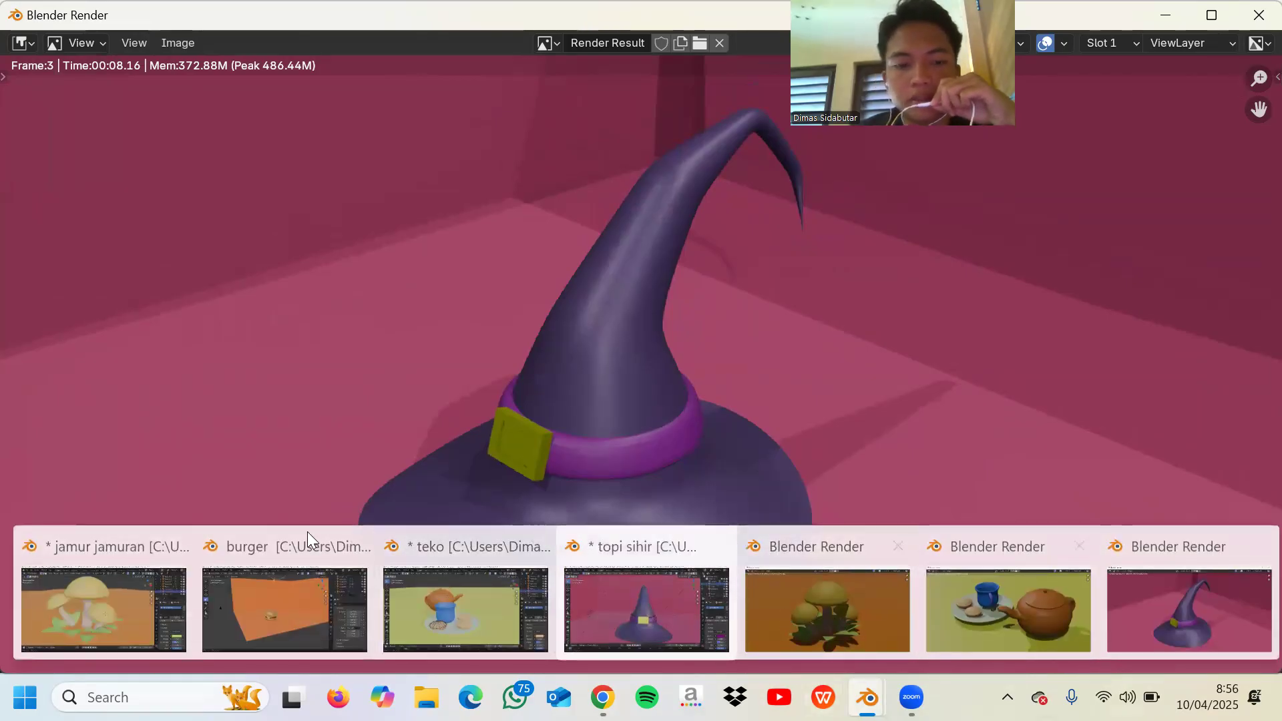
left_click(307, 608)
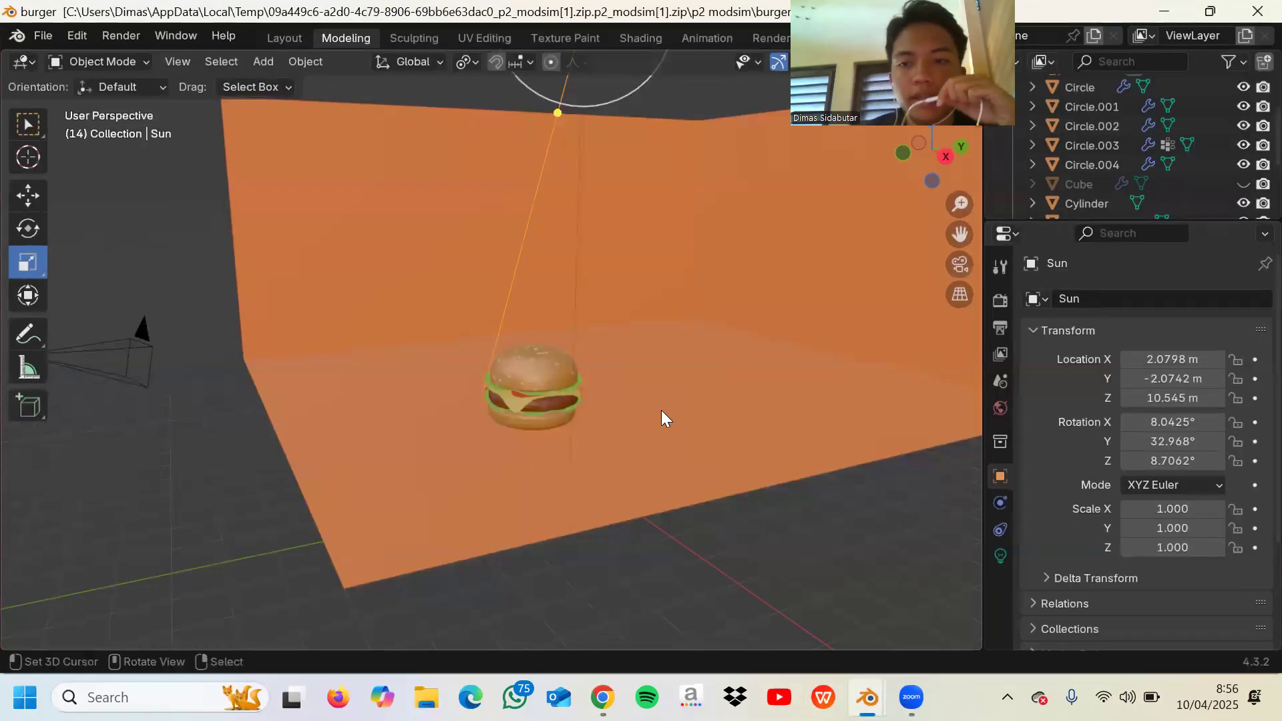
- Select the burger scene's camera and examine its placement relative to the burger
scroll(661, 410, "up", 4)
scroll(662, 410, "left", 3)
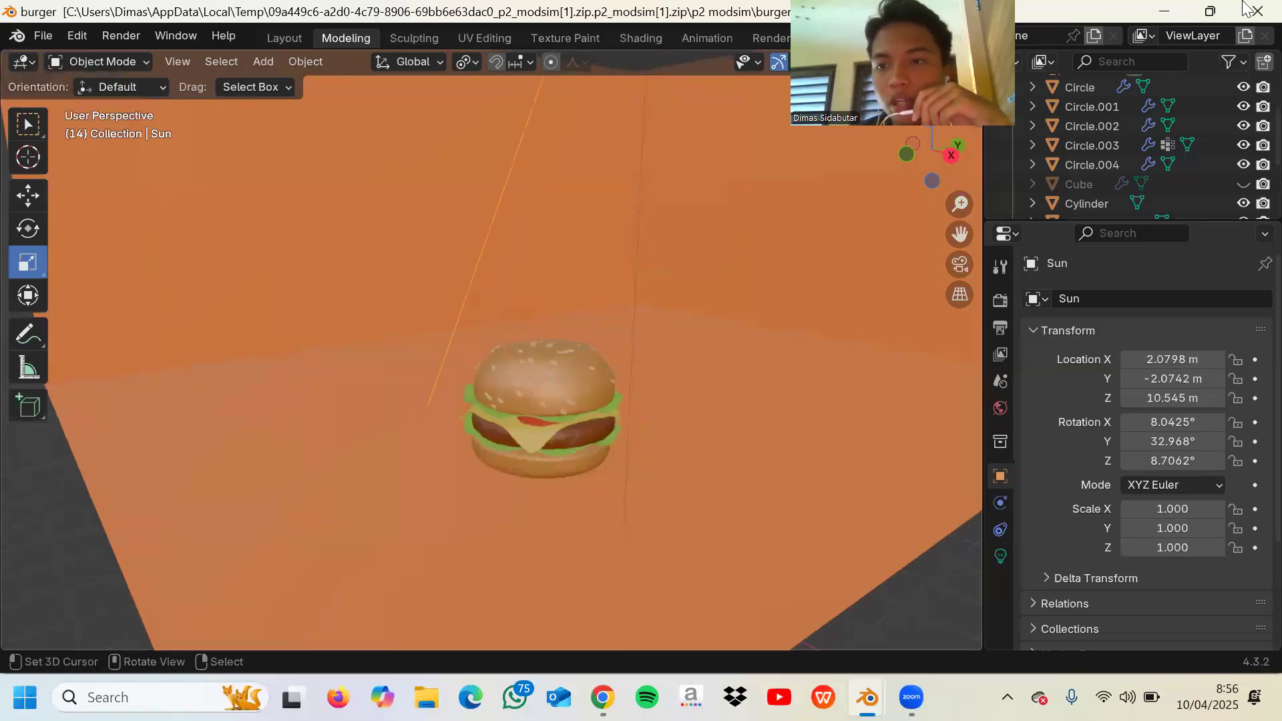
scroll(1158, 200, "up", 3)
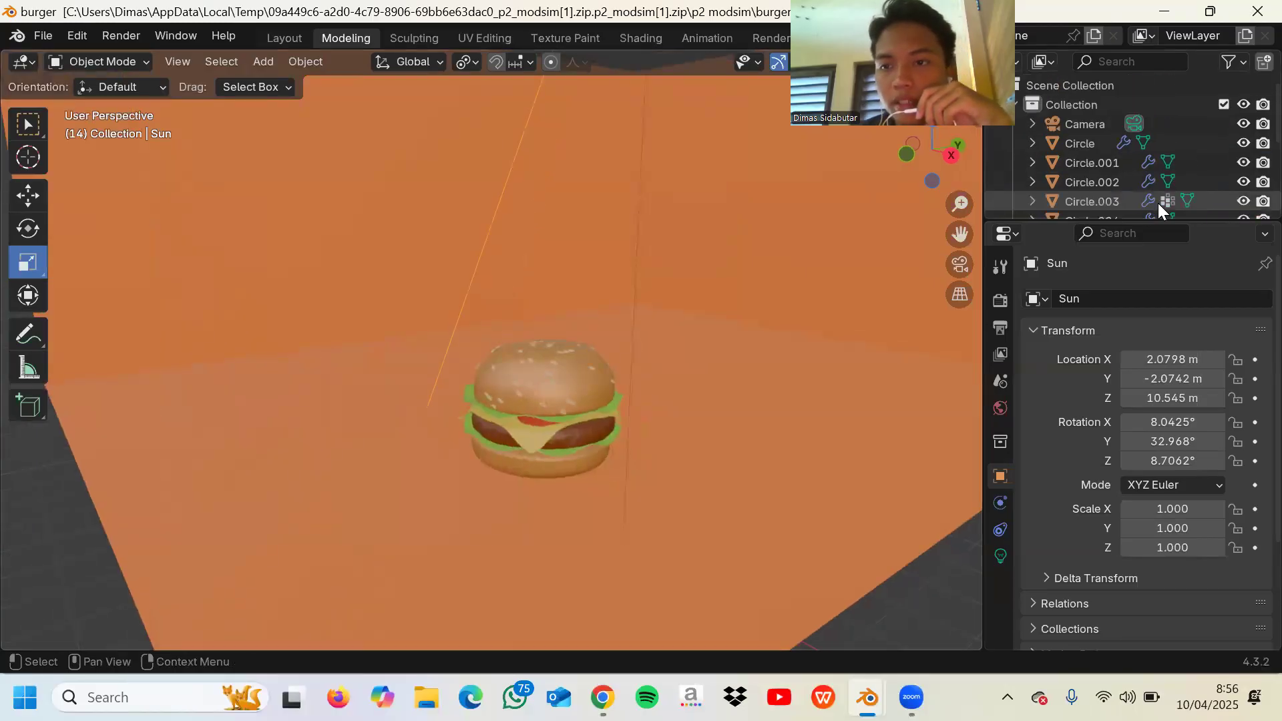
left_click(1086, 124)
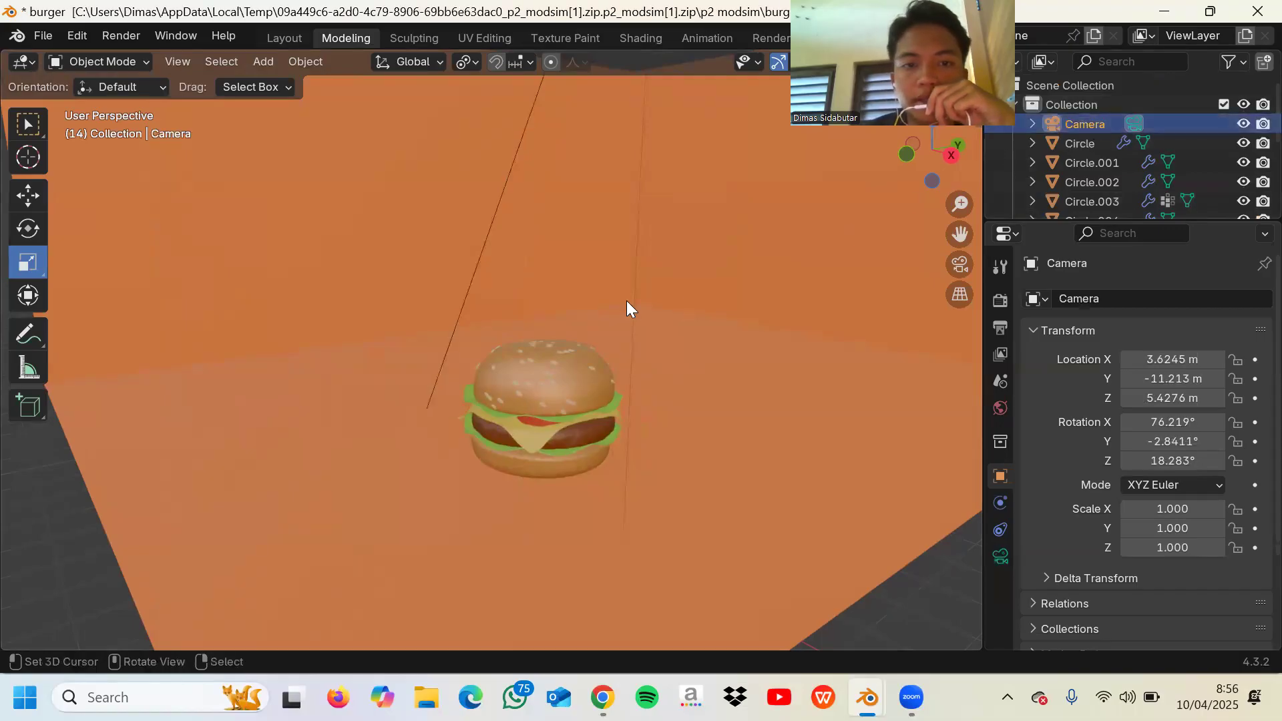
key("KP_Decimal")
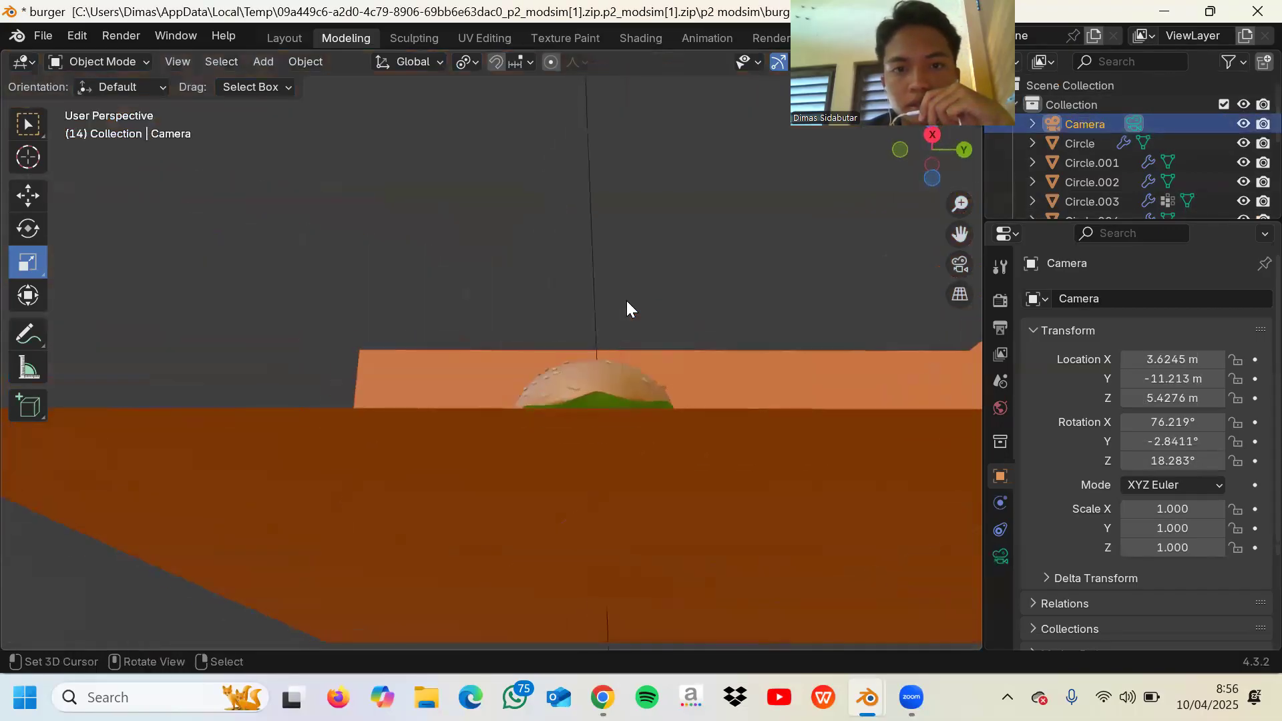
scroll(626, 301, "up", 6)
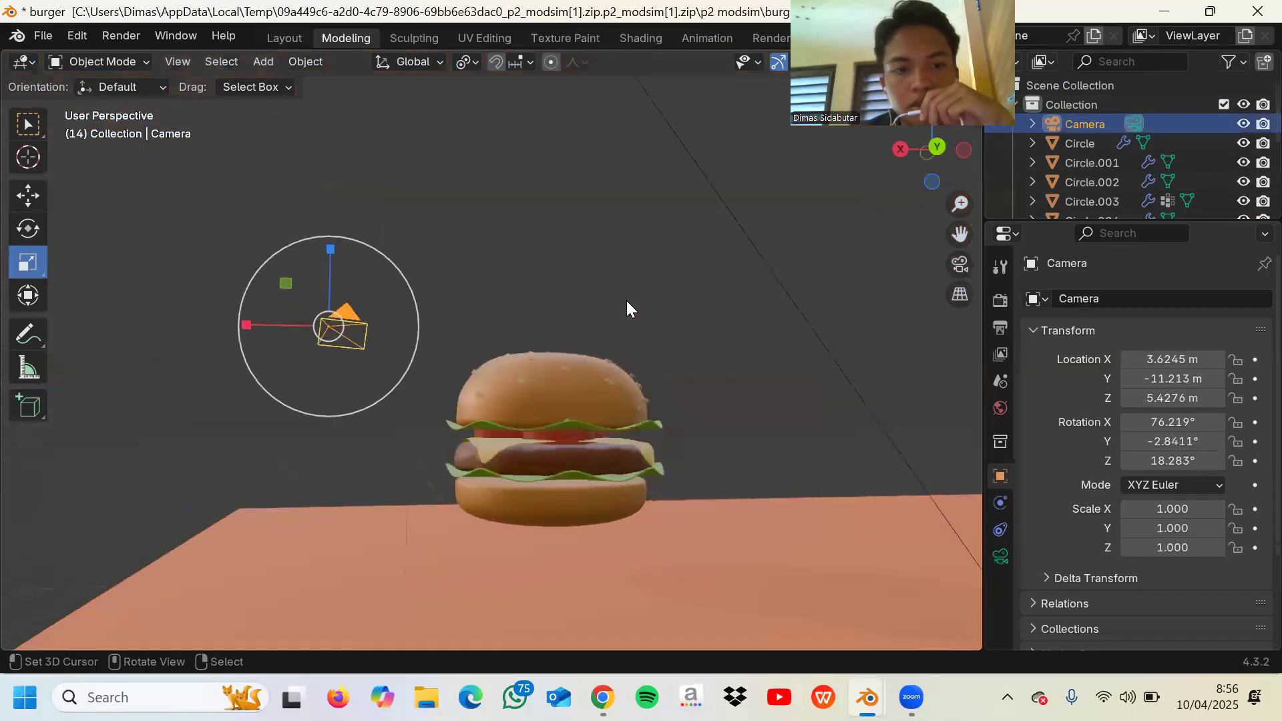
- Highlight the patty Circle and the upper lettuce layer Circle.001, examining each within the burger
left_click(1083, 149)
scroll(1082, 148, "down", 1)
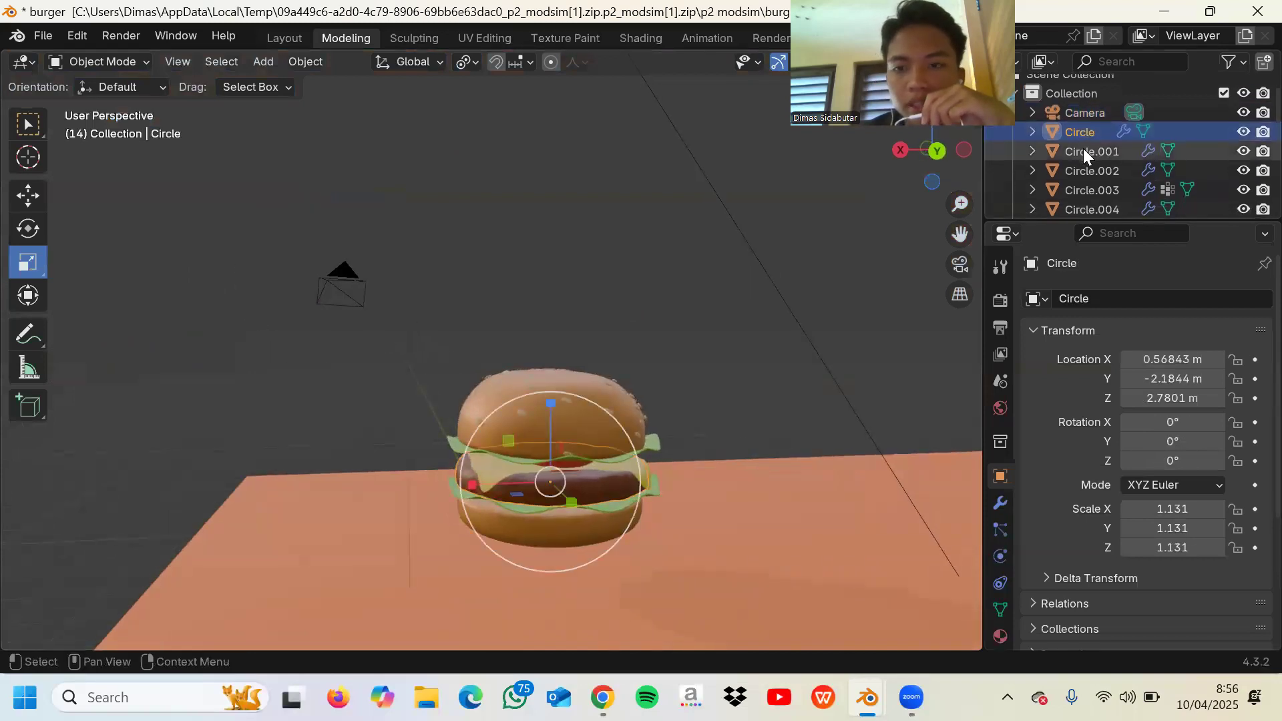
scroll(806, 357, "left", 10)
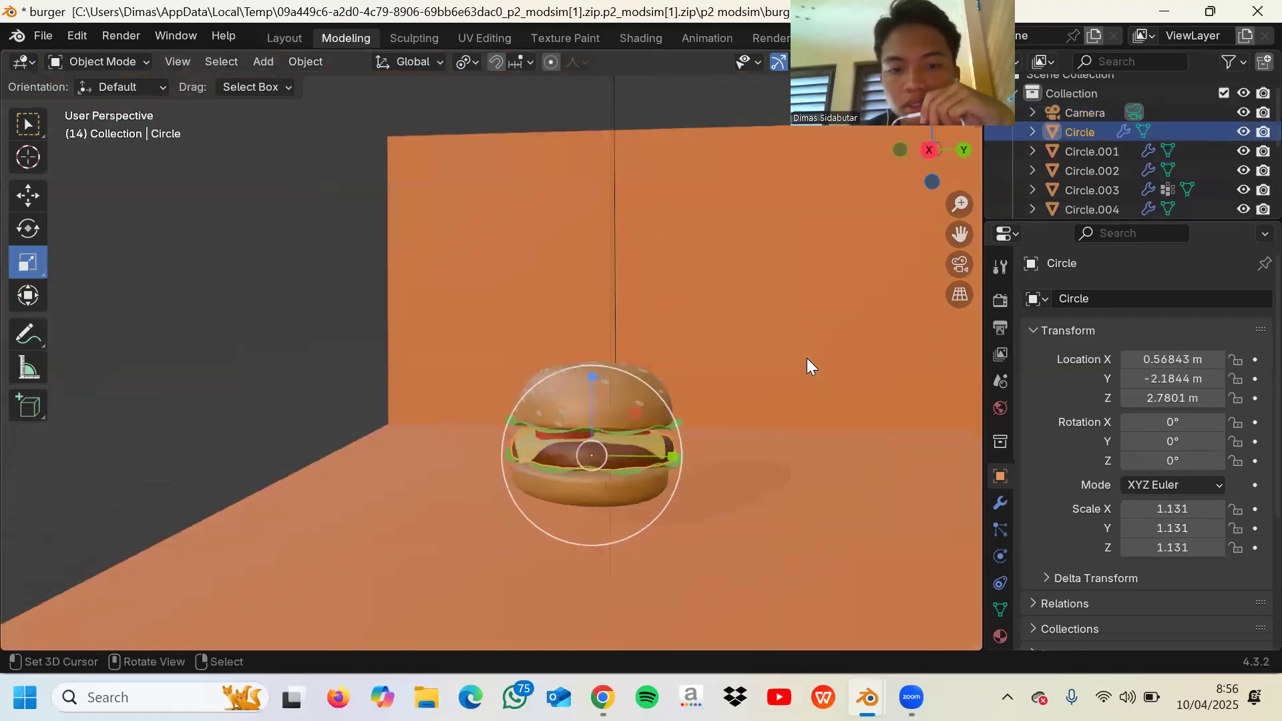
scroll(808, 361, "up", 3)
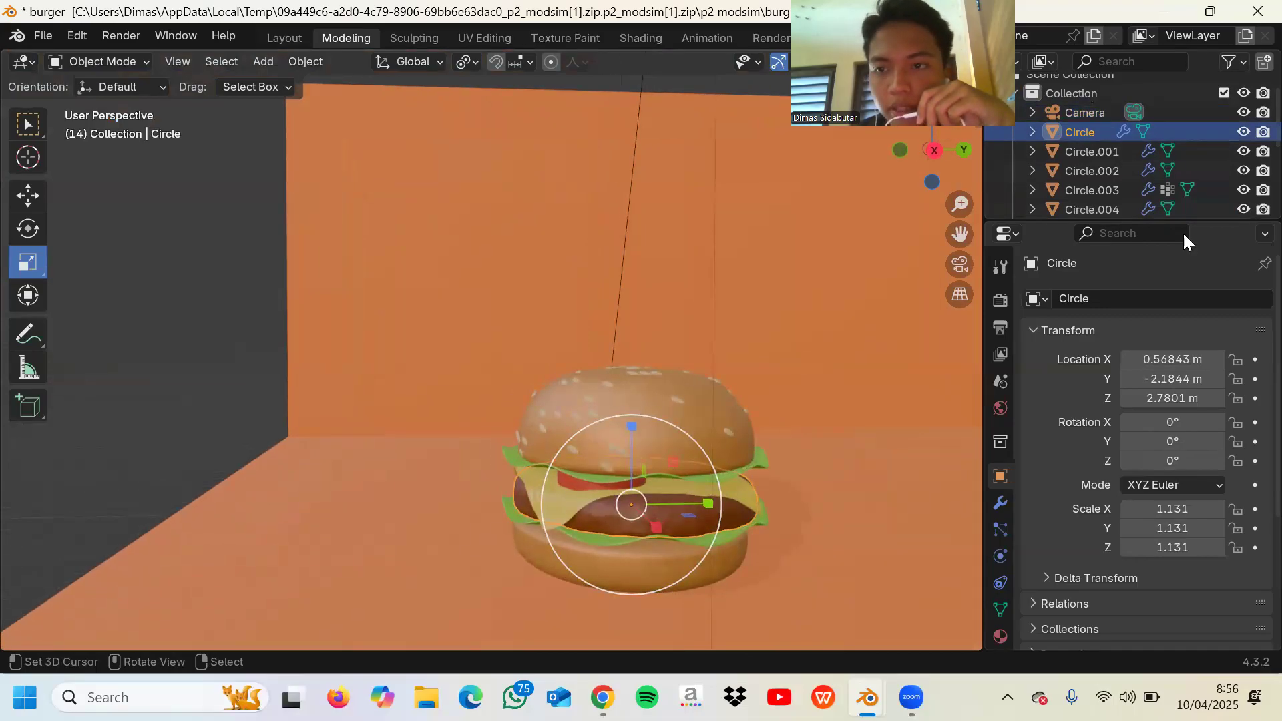
left_click(1129, 153)
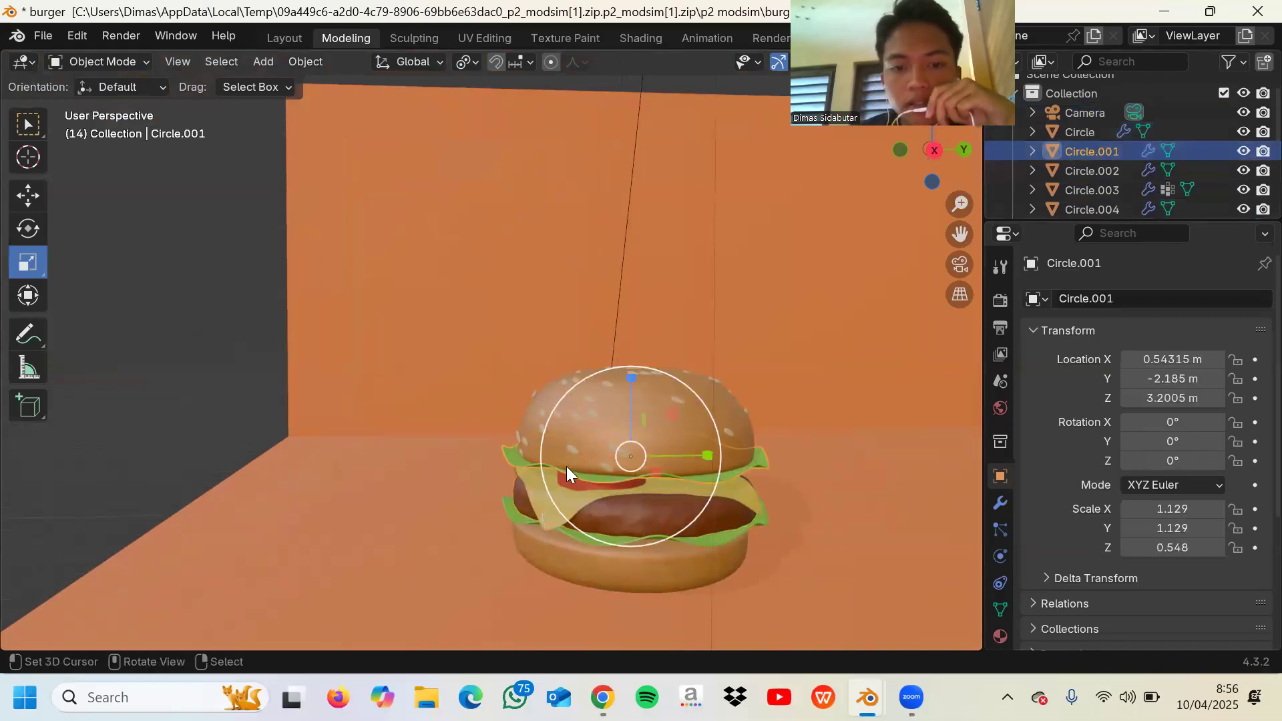
scroll(721, 508, "down", 2)
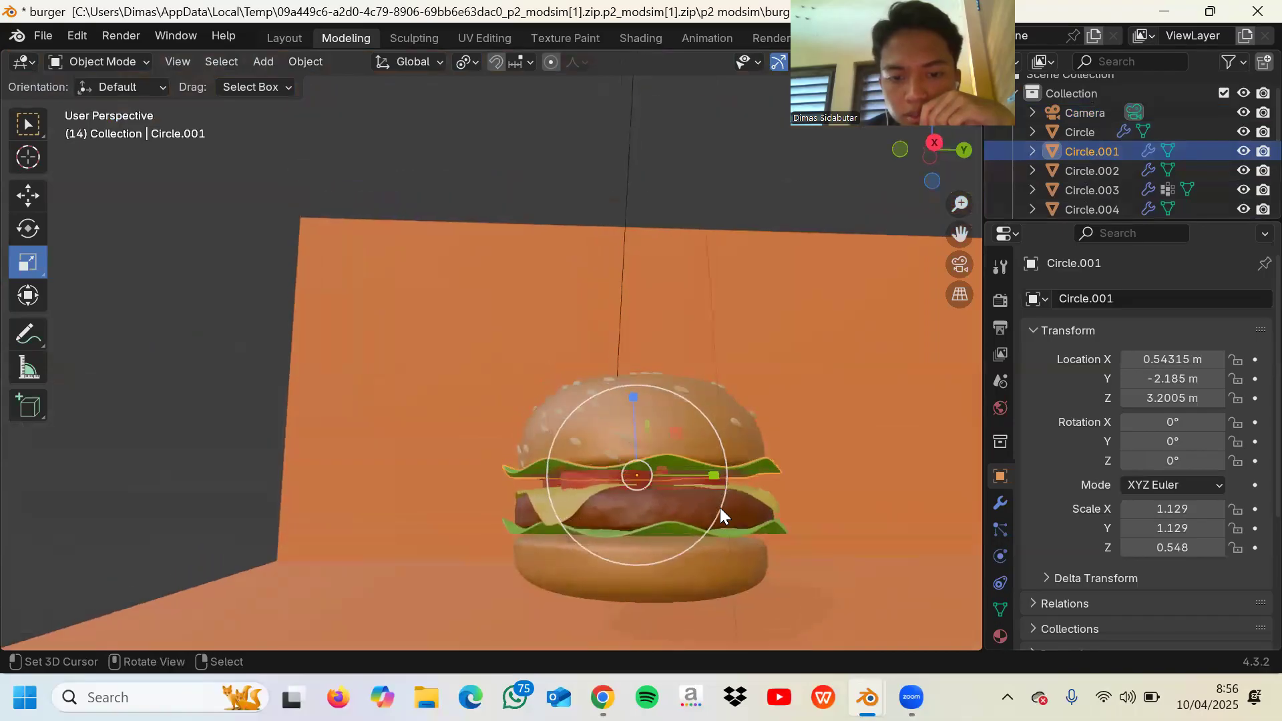
scroll(720, 508, "up", 2)
scroll(720, 508, "down", 2)
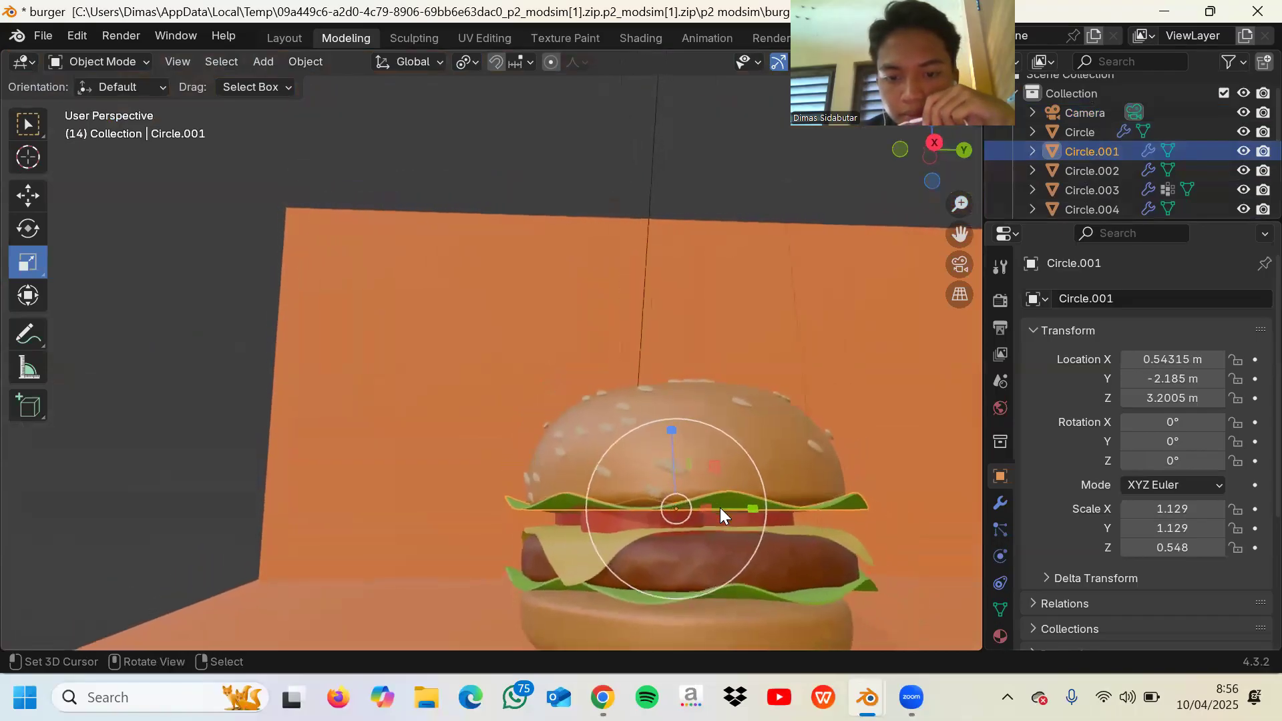
- Highlight the lower lettuce layer Circle.002 and the sesame-topped upper bun Circle.003
left_click(1120, 176)
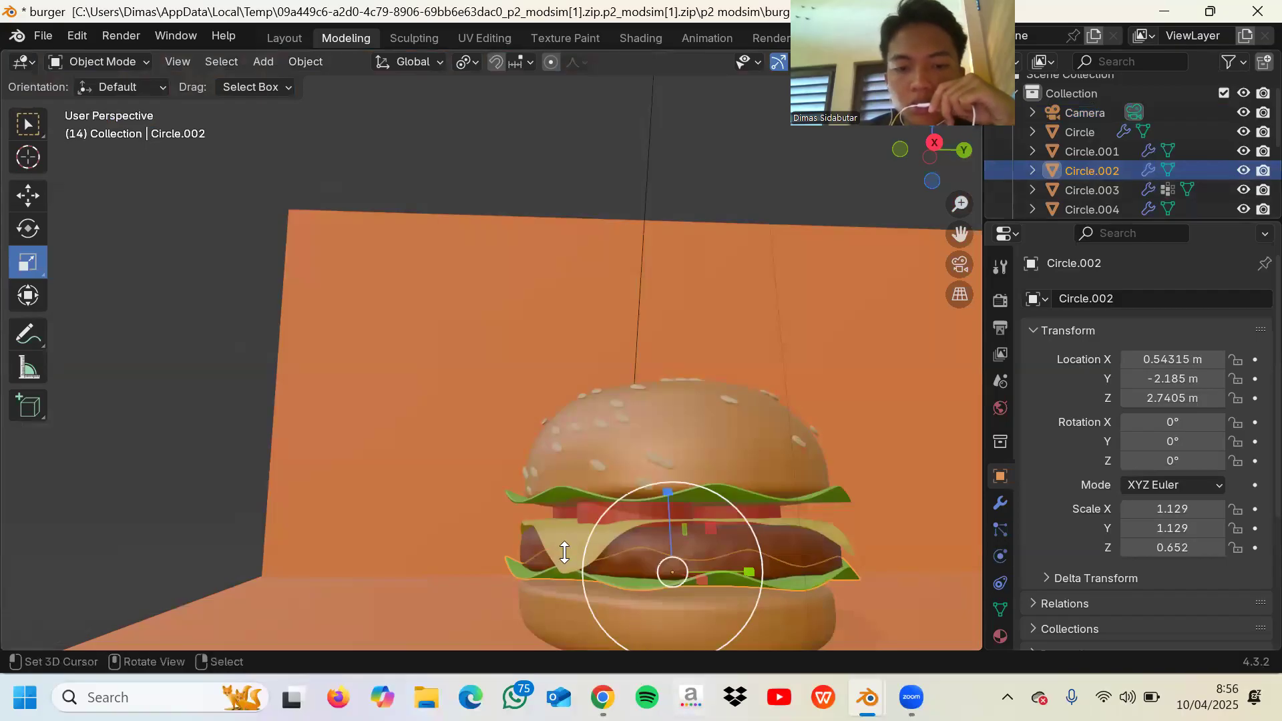
left_click(1127, 191)
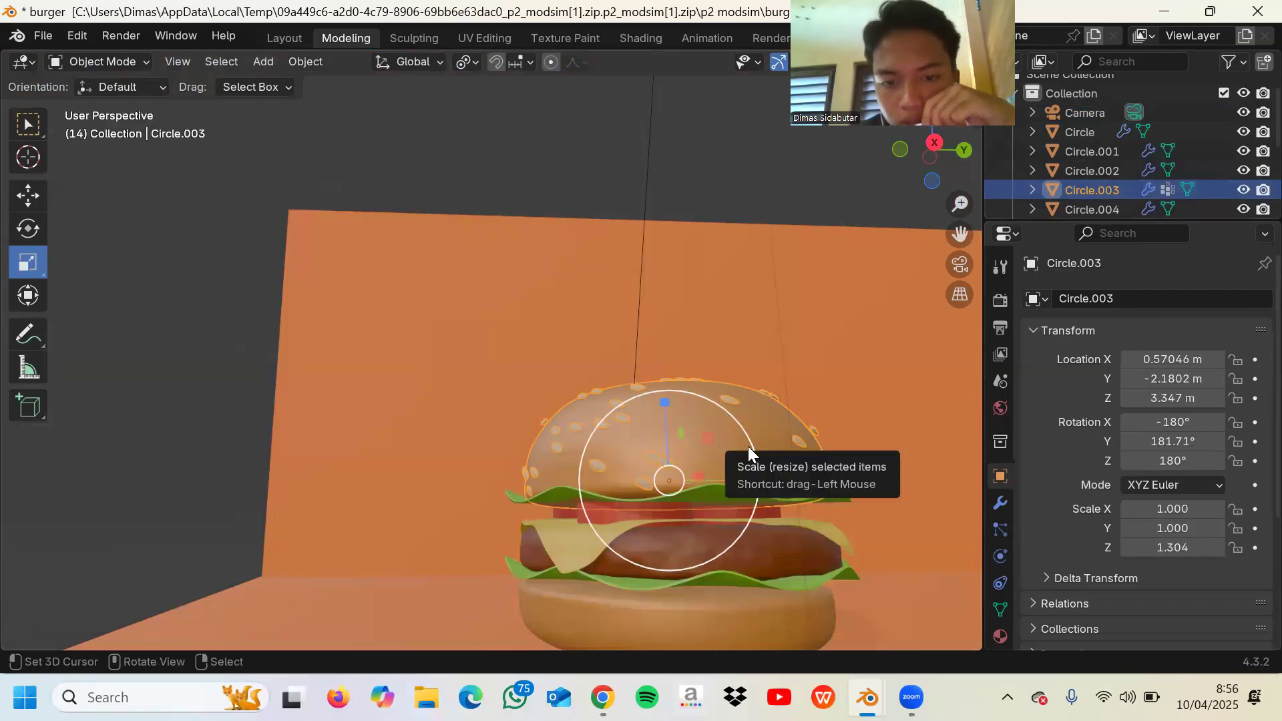
scroll(749, 446, "up", 1)
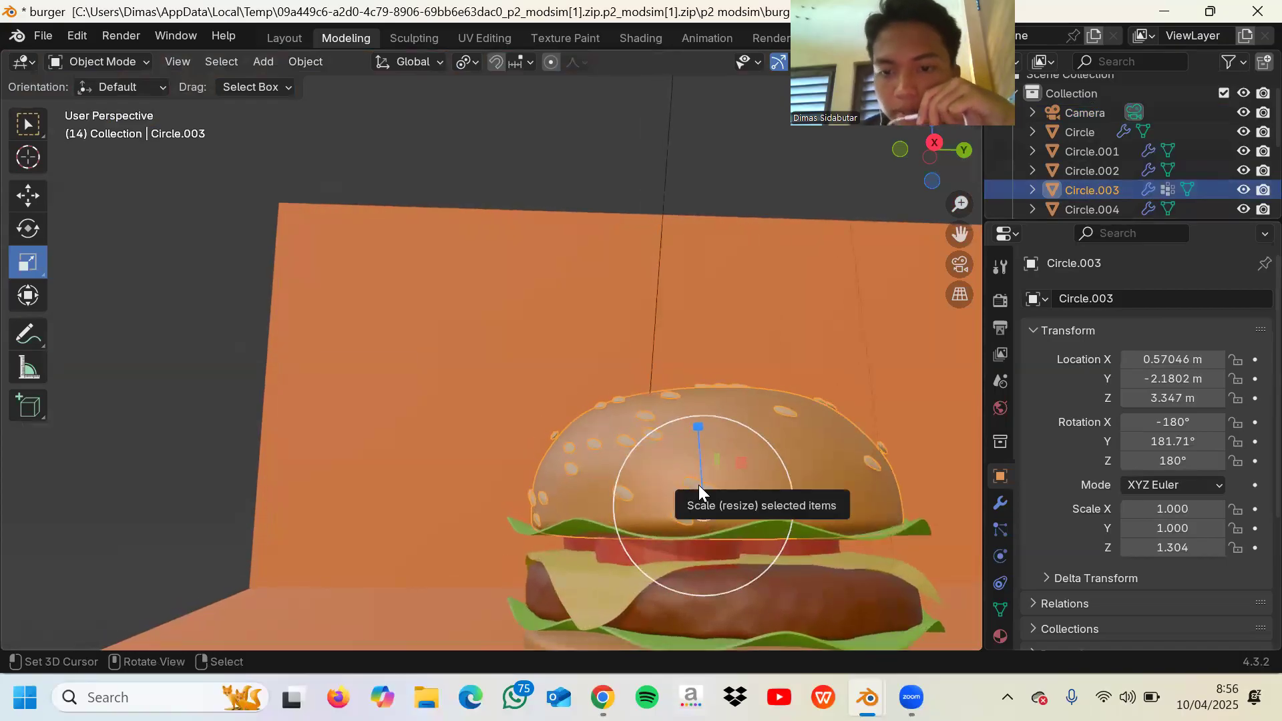
- Highlight the lower bun Circle.004 and examine it from below and above
scroll(1083, 153, "down", 2)
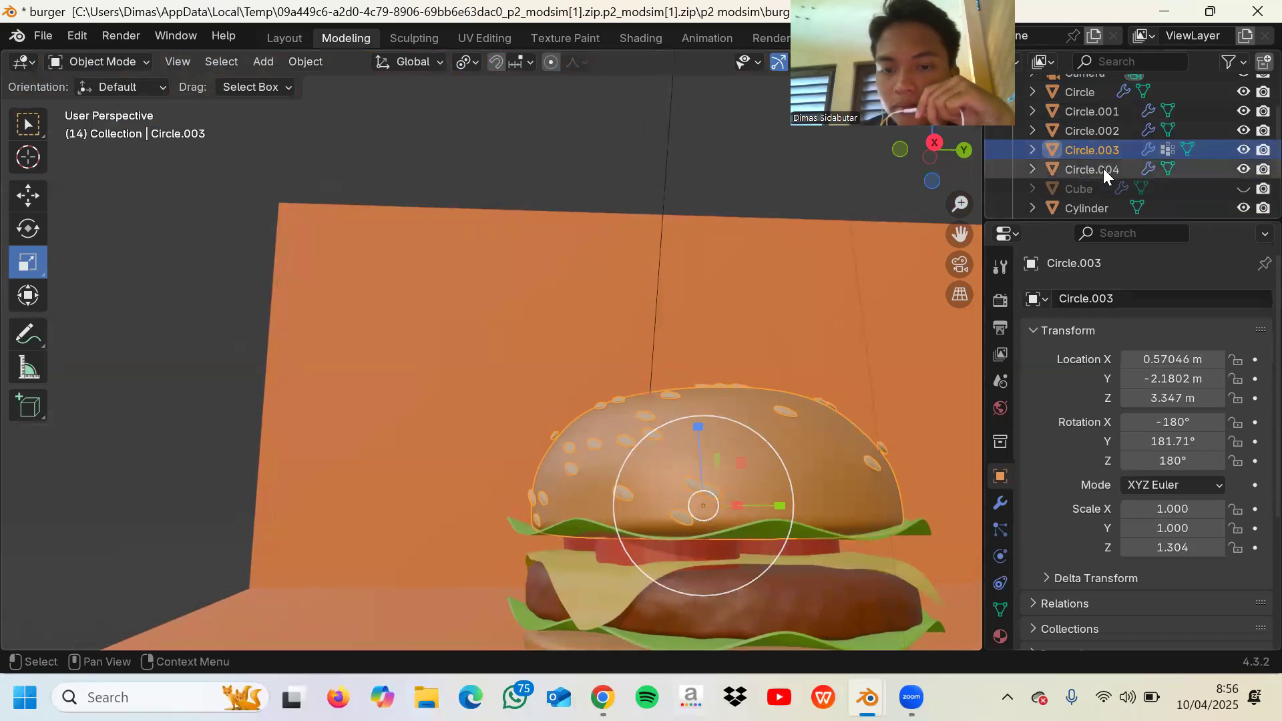
left_click(1102, 169)
scroll(817, 481, "down", 2)
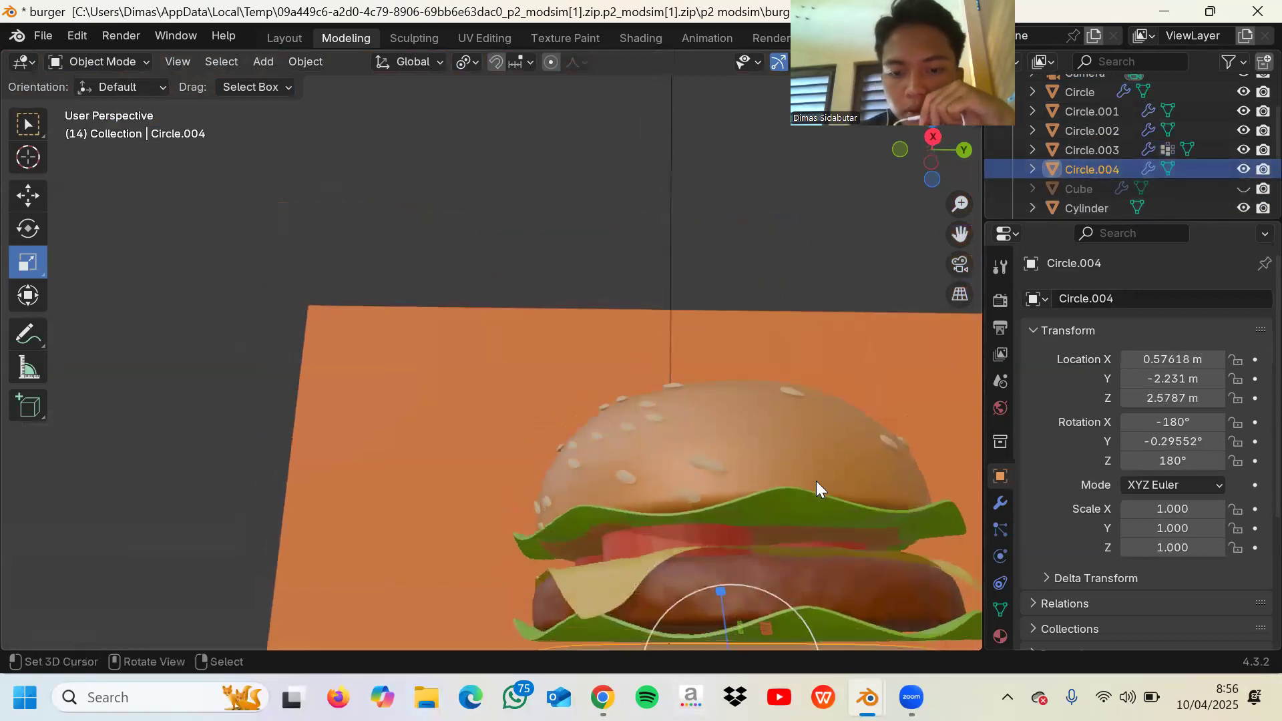
scroll(817, 481, "up", 5)
scroll(816, 481, "down", 2)
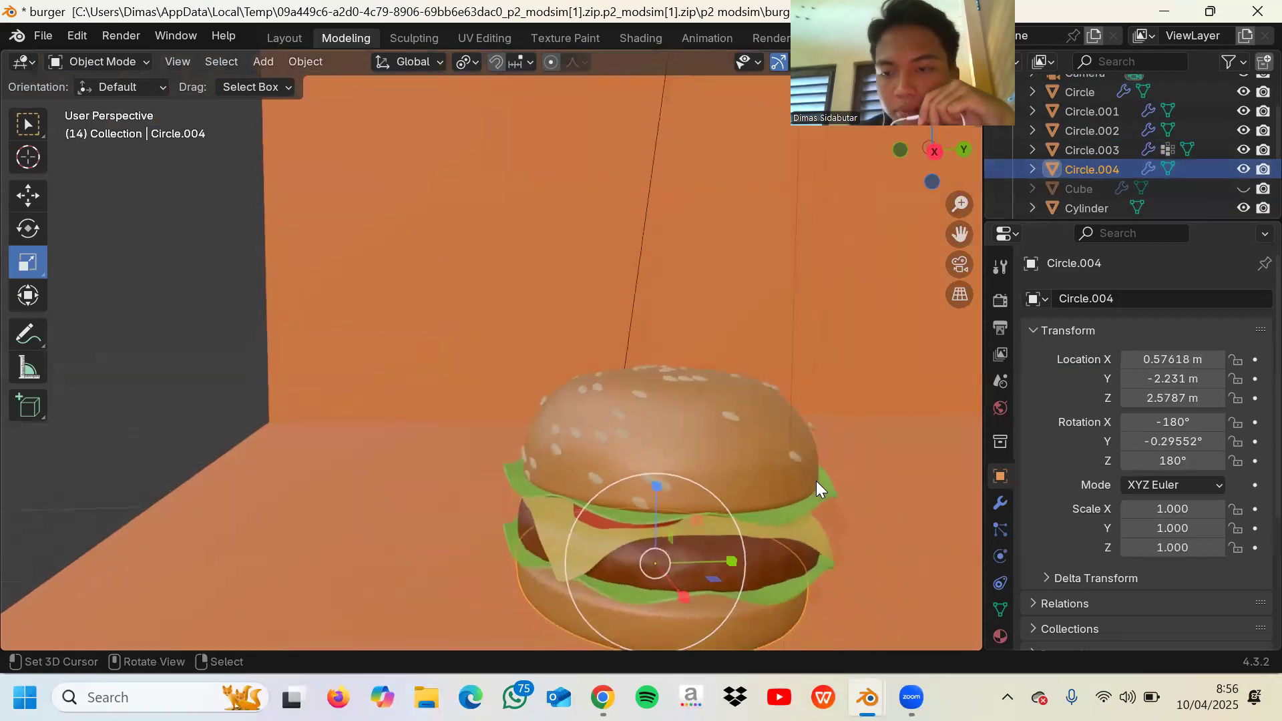
- Highlight the tomato slices Cylinder and Cylinder.002 between the upper lettuce and the cheese
left_click(1115, 209)
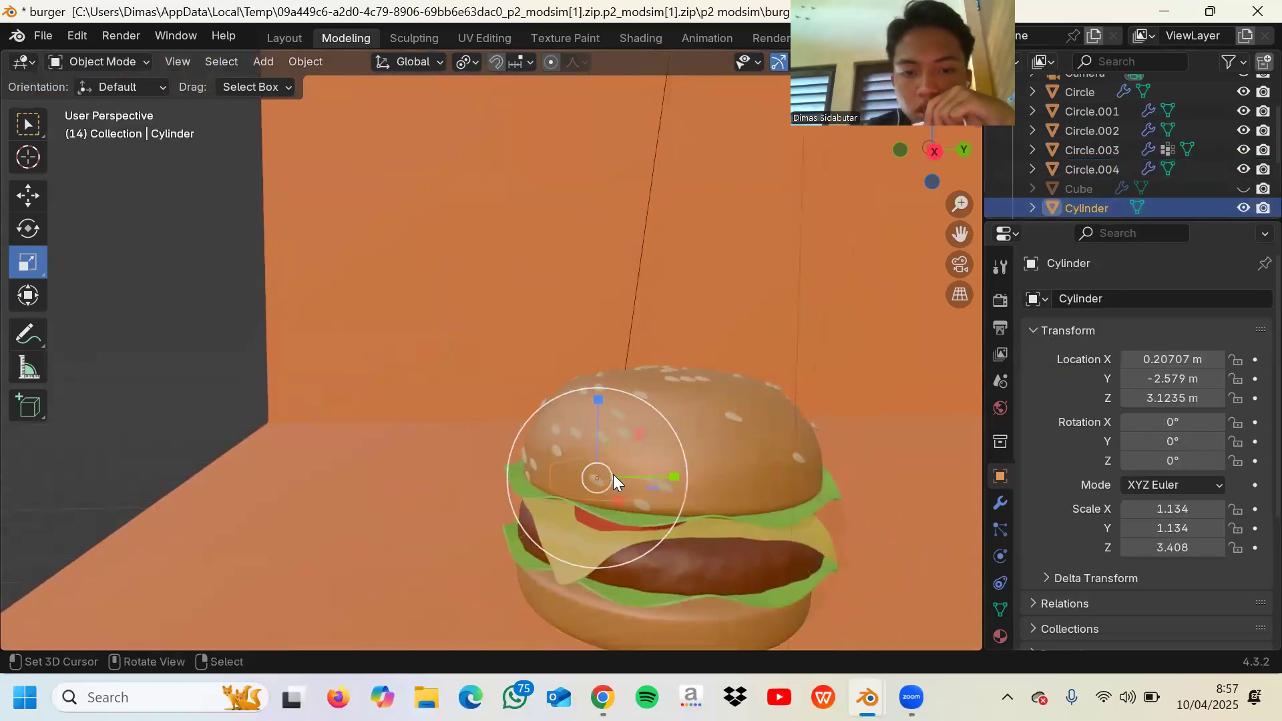
scroll(613, 474, "up", 2)
middle_click_drag(613, 474, 564, 545)
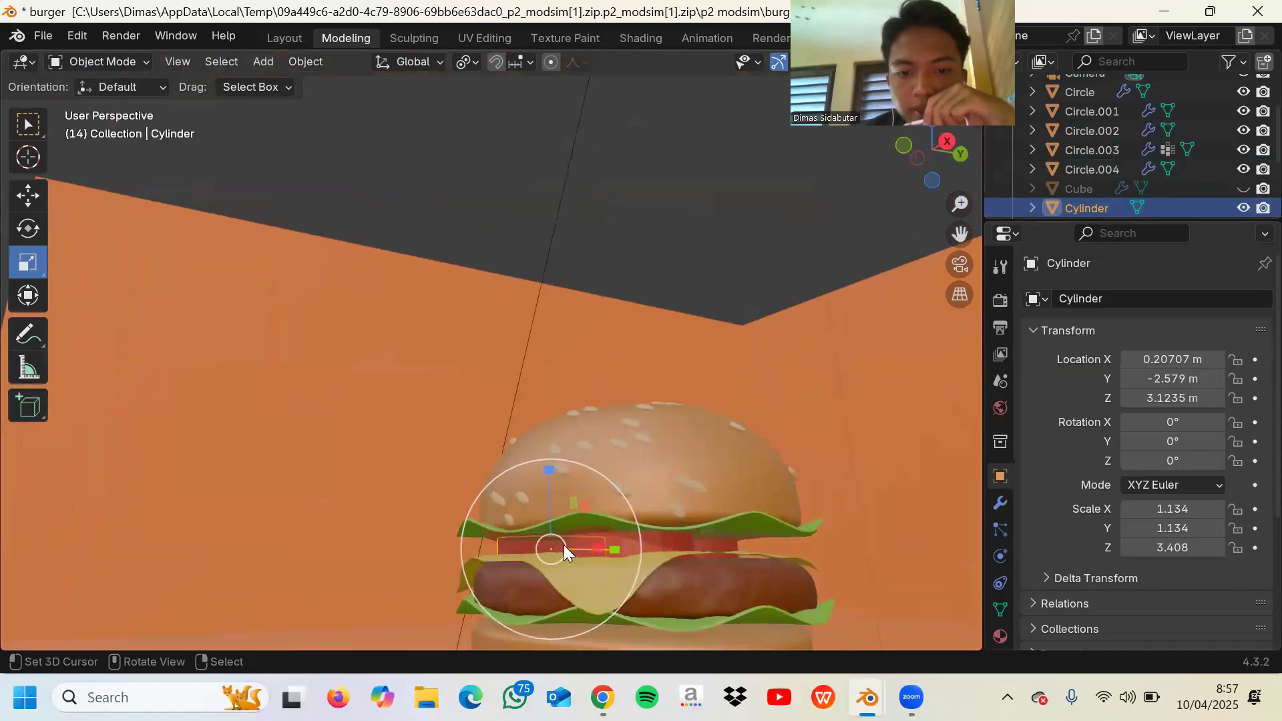
scroll(1127, 108, "down", 4)
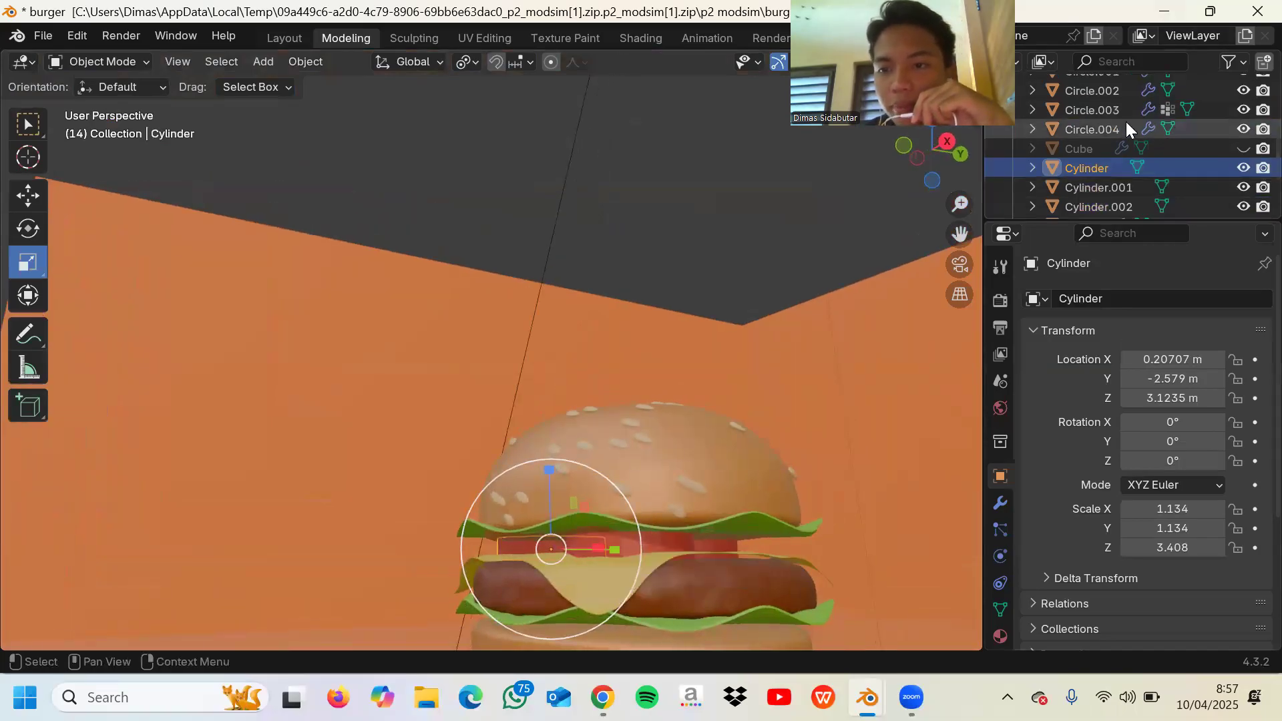
left_click(1123, 168)
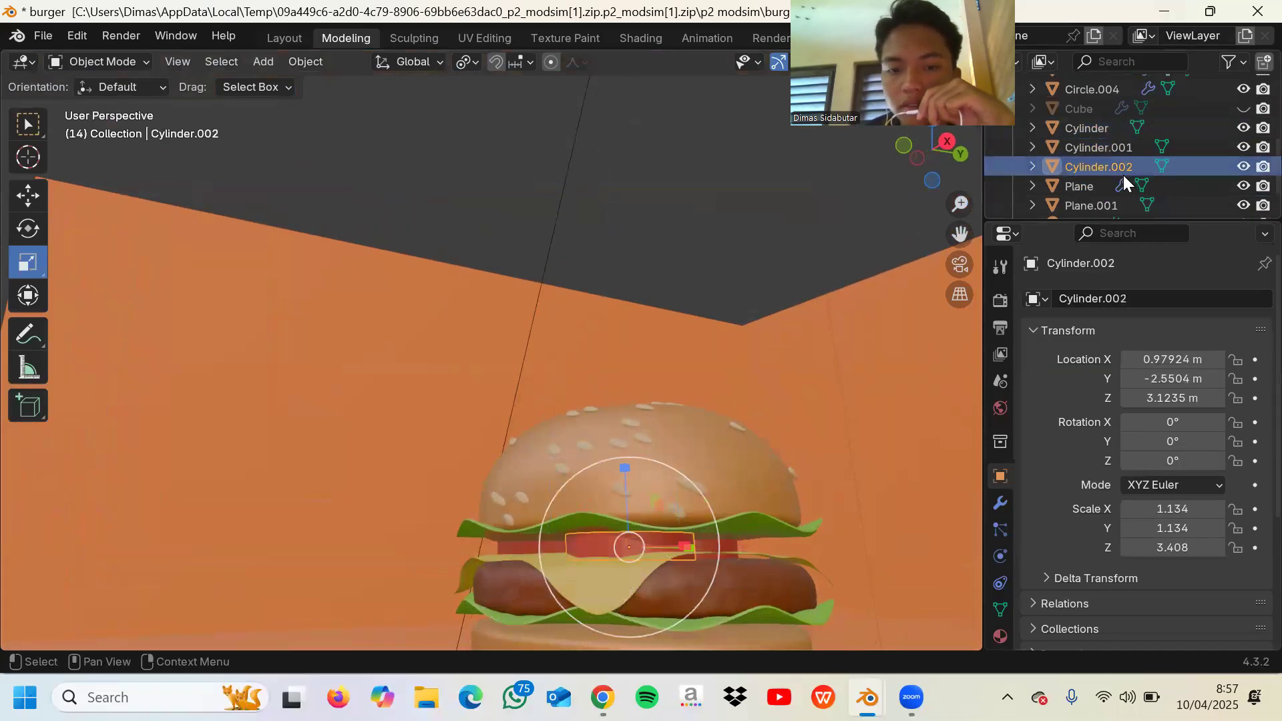
- Highlight the cheese slice Plane and the orange backdrop Plane.001, and view the whole burger against it
scroll(1123, 175, "down", 1)
left_click(1092, 162)
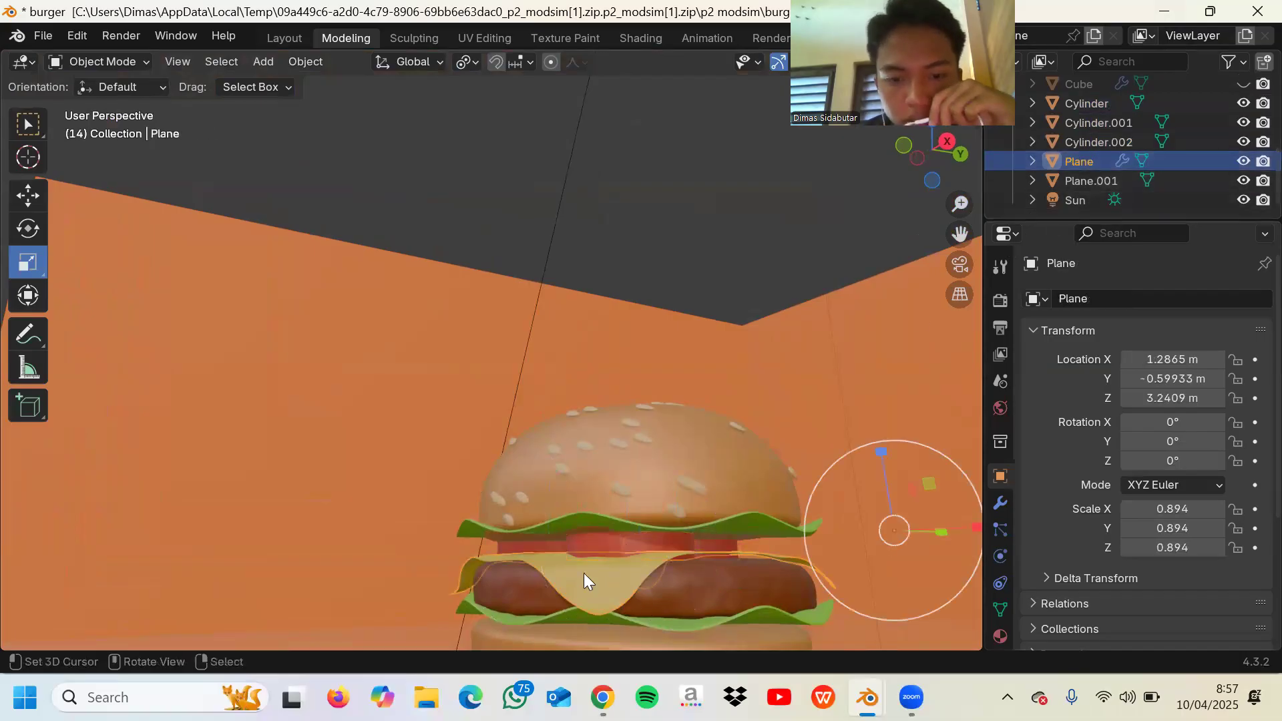
left_click(1101, 188)
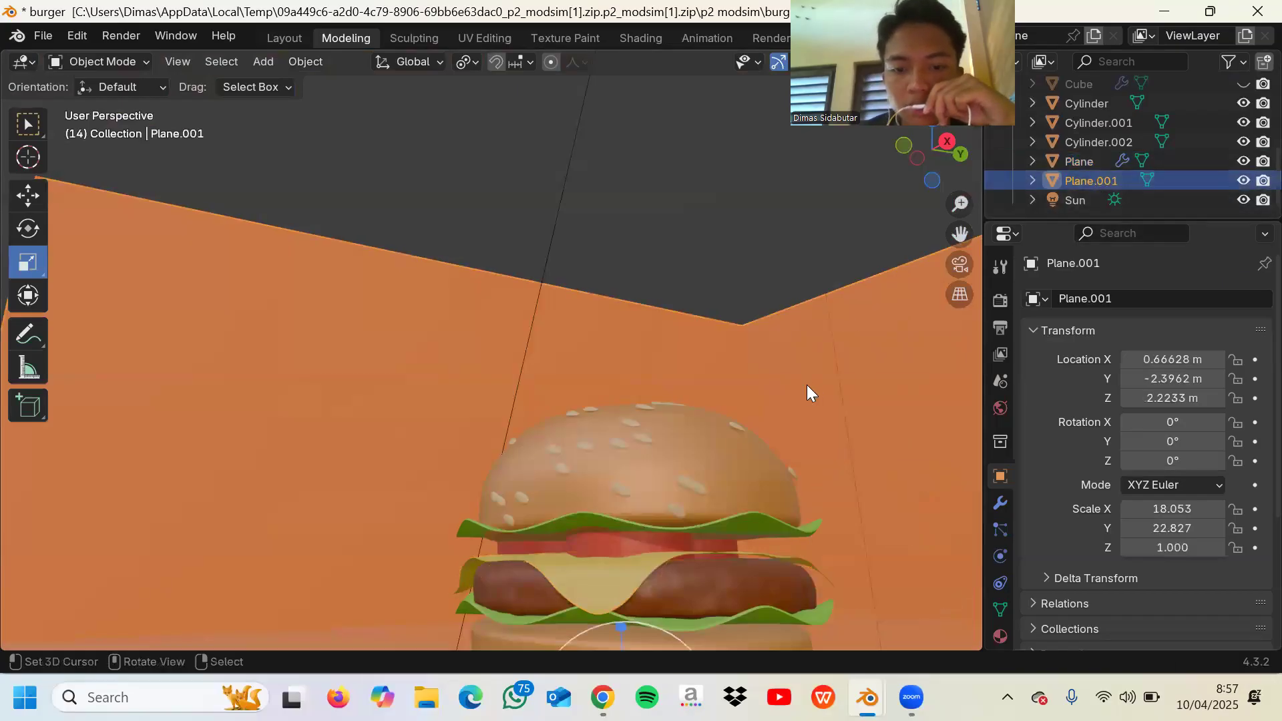
scroll(809, 393, "up", 2)
scroll(807, 388, "down", 4)
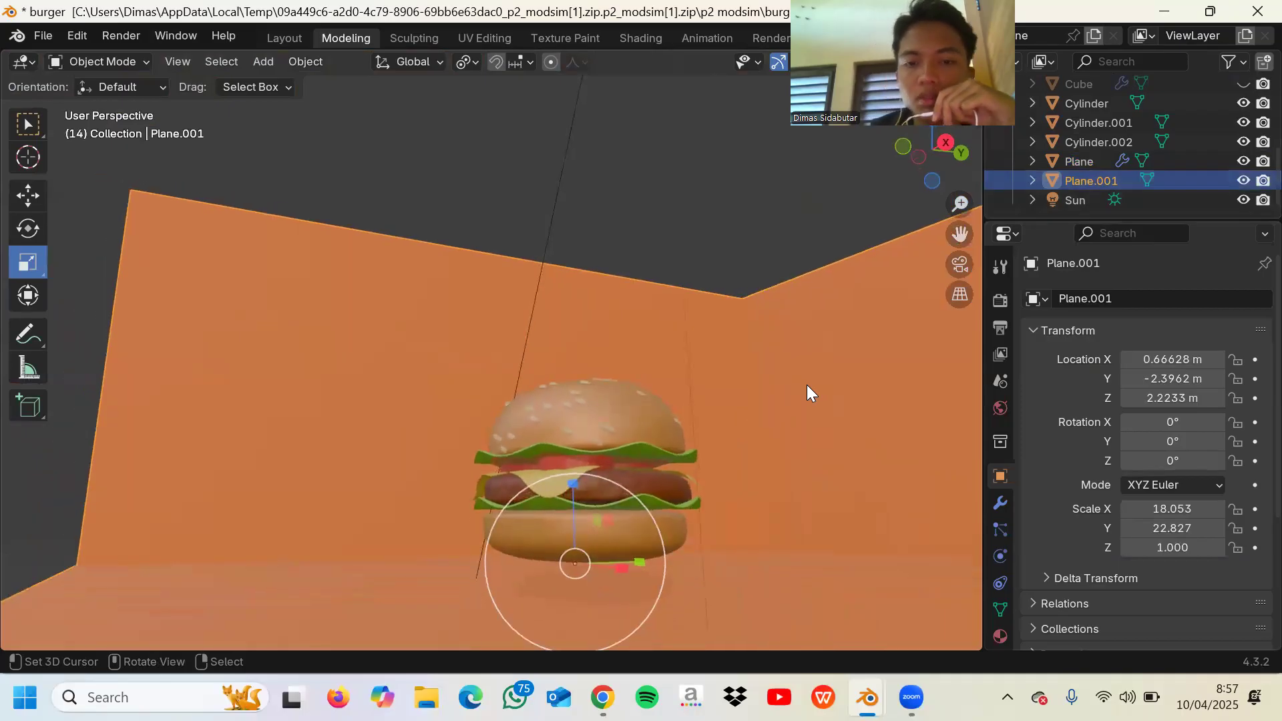
scroll(806, 385, "down", 5)
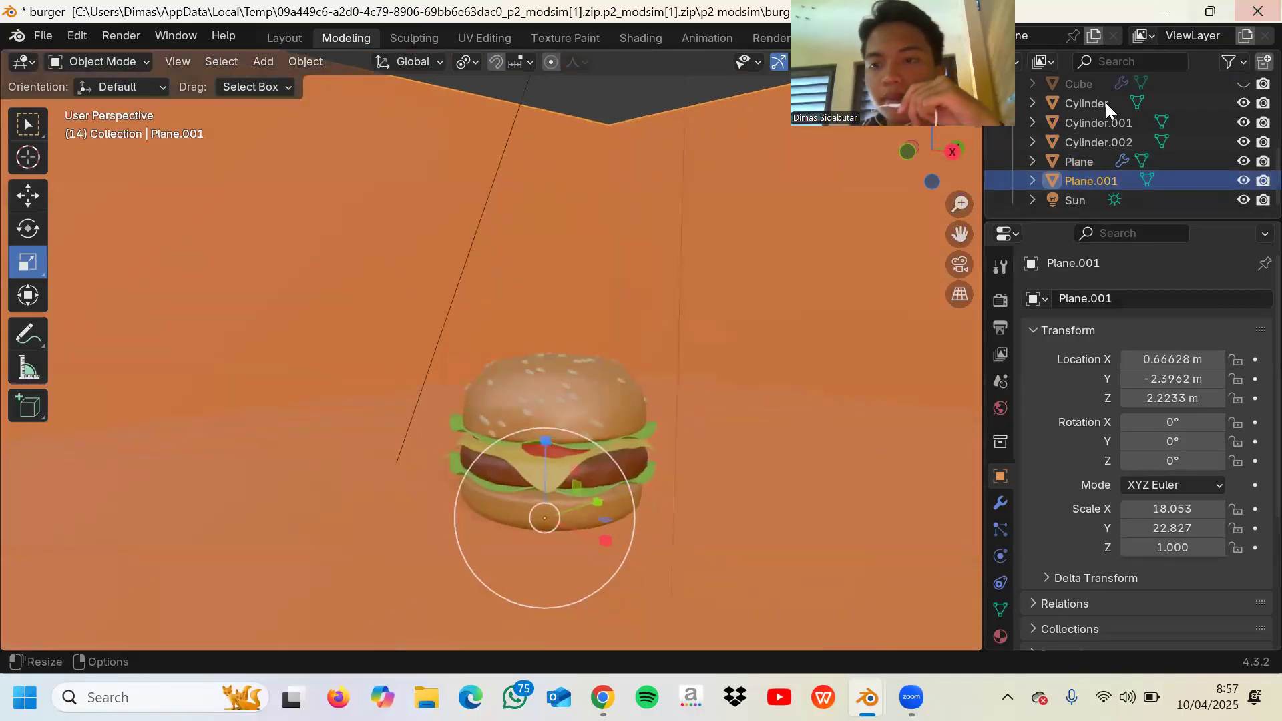
- Show the Sun's light settings and the modifier list of the tomato slice Cylinder.002
left_click(1114, 201)
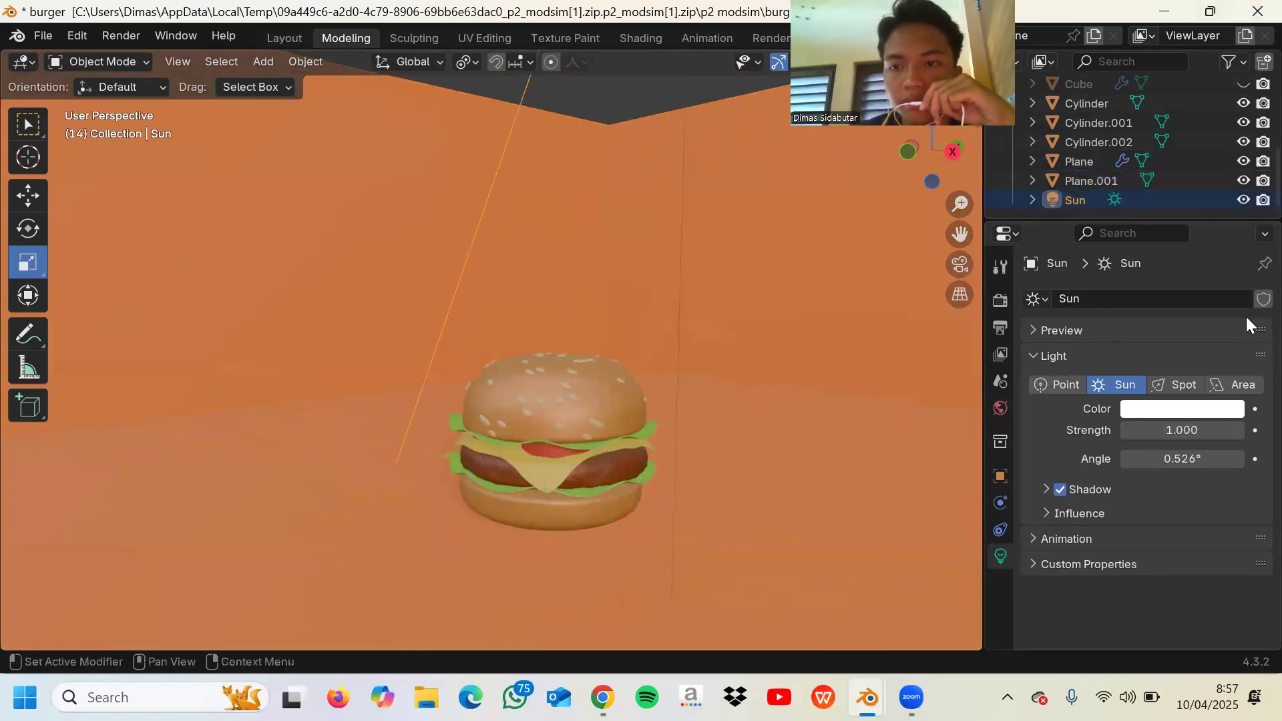
left_click(1127, 144)
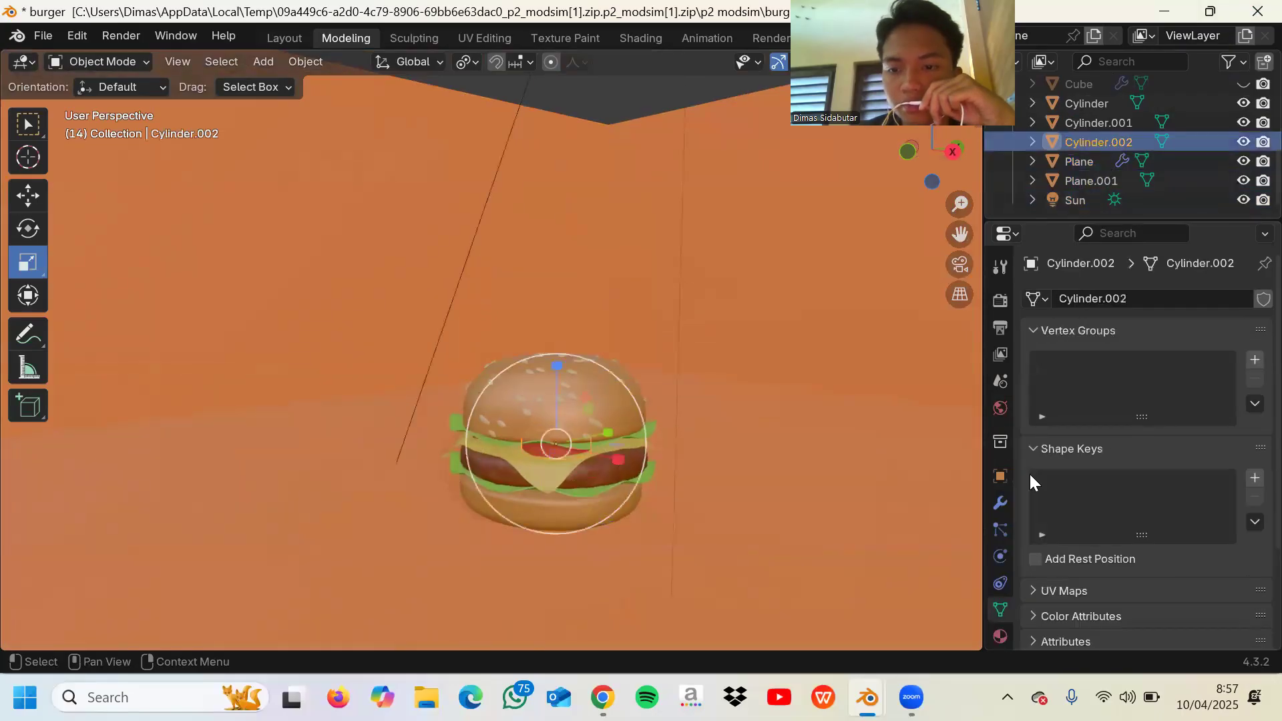
left_click(1000, 503)
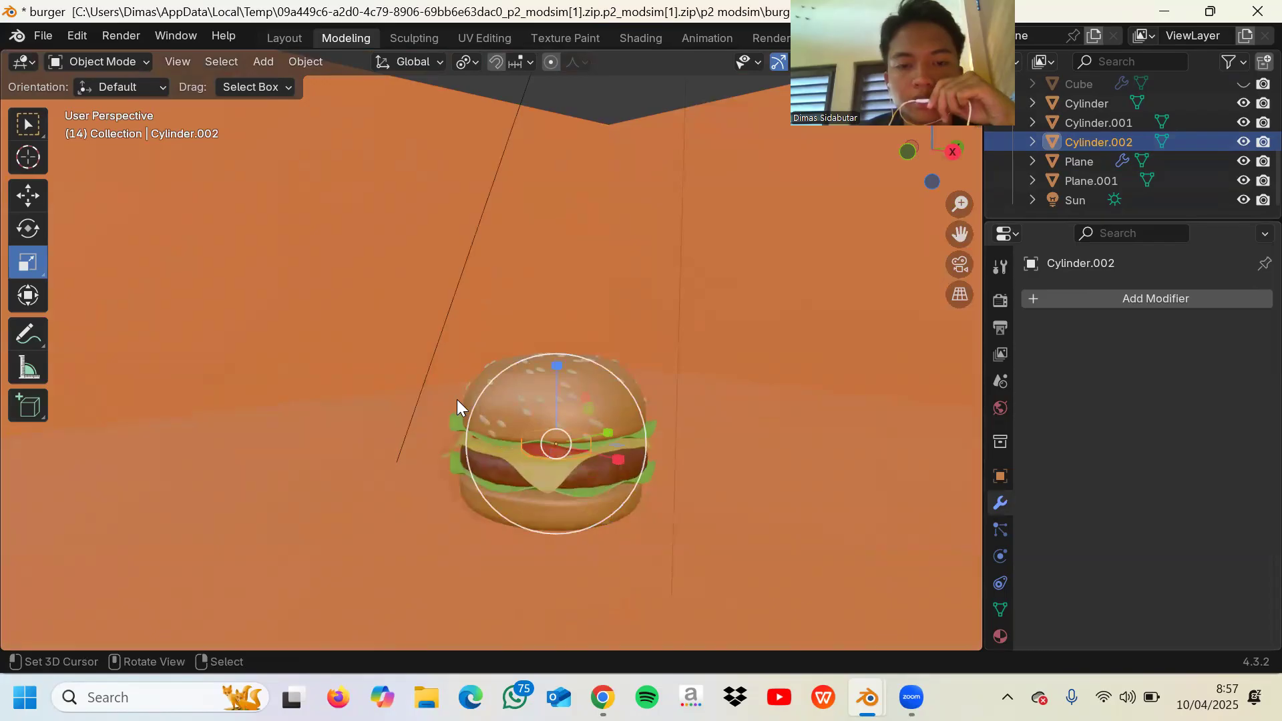
scroll(599, 501, "left", 5)
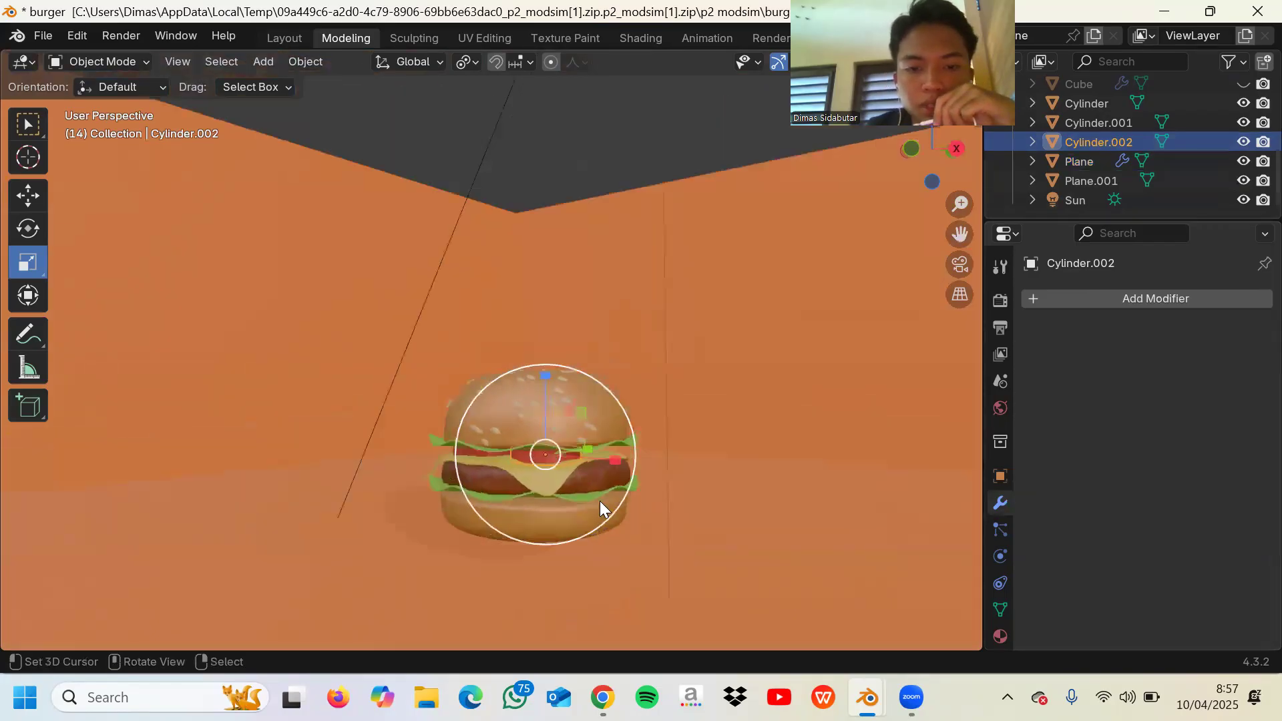
scroll(600, 501, "down", 1)
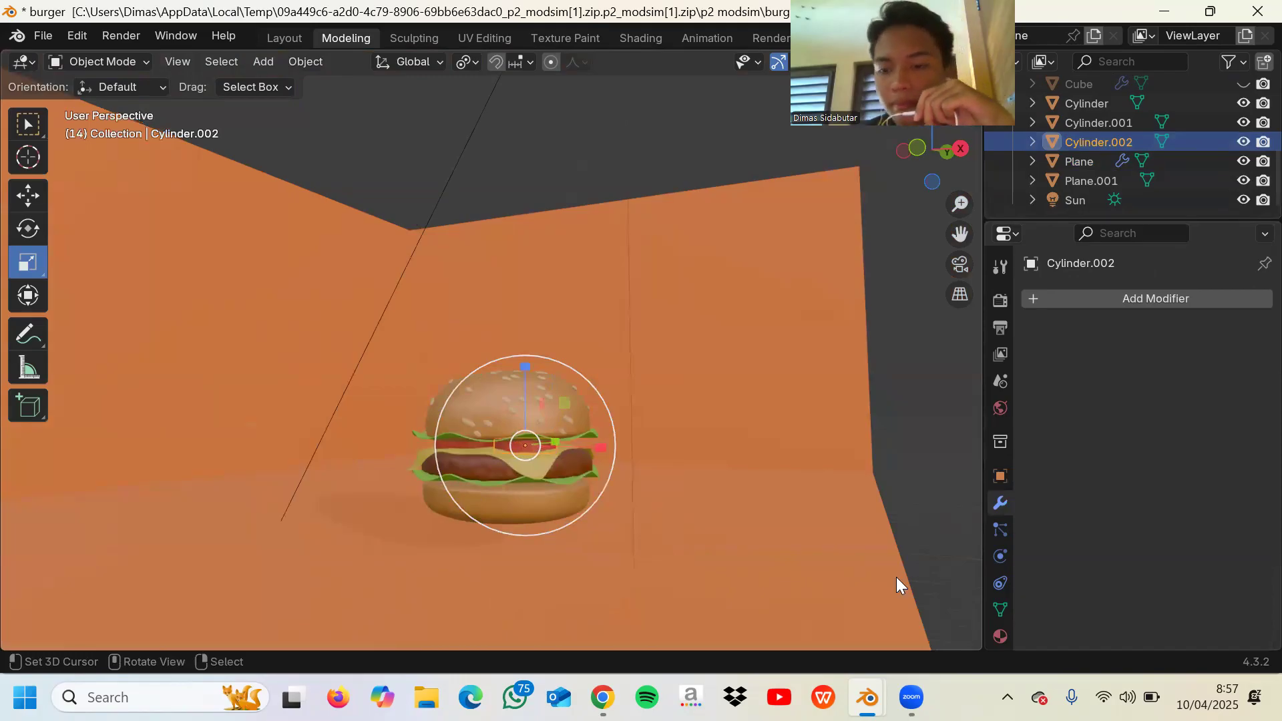
- Show the material of the tomato slice Cylinder.002 and view it on the burger up close
left_click(1001, 625)
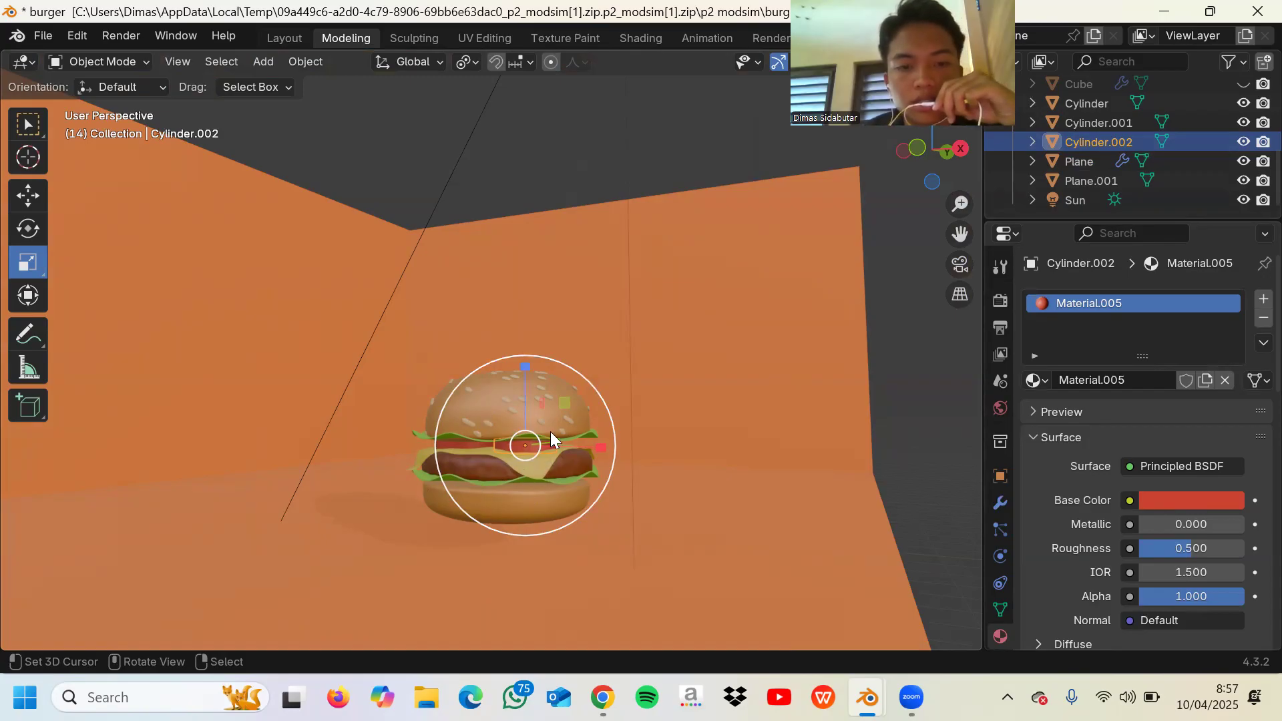
scroll(534, 444, "right", 4)
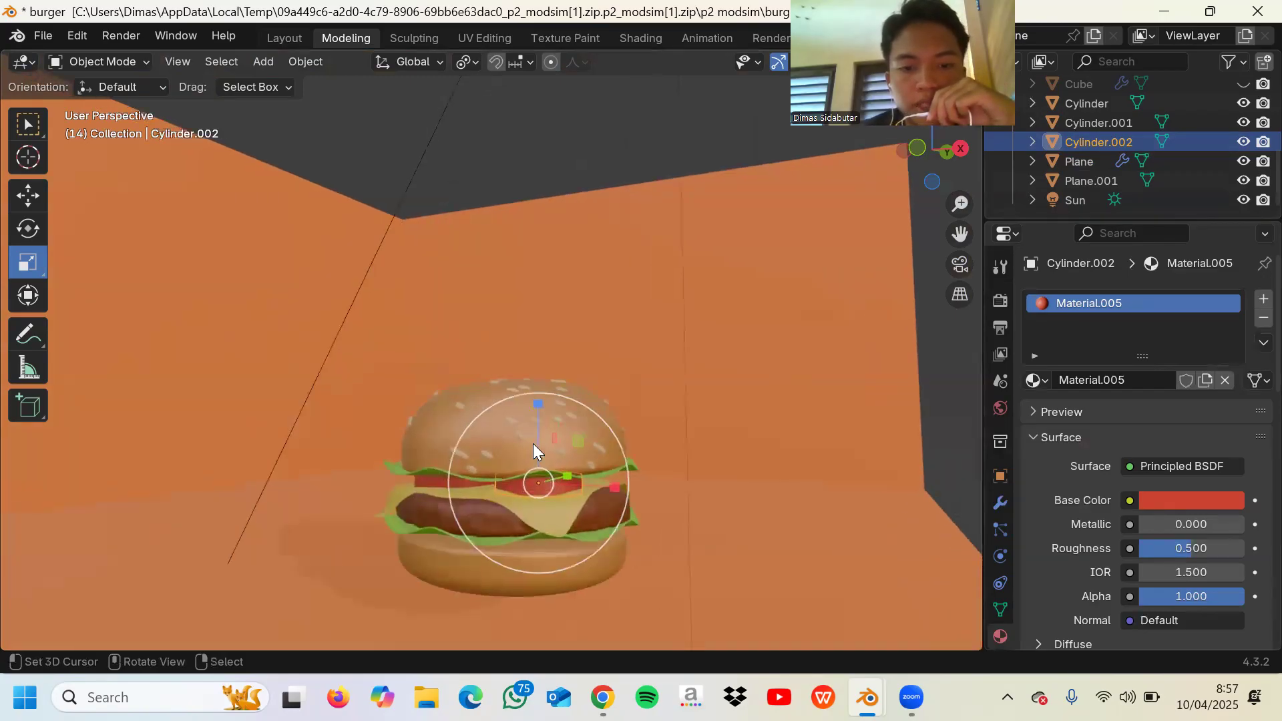
scroll(533, 443, "down", 5)
scroll(533, 444, "down", 5)
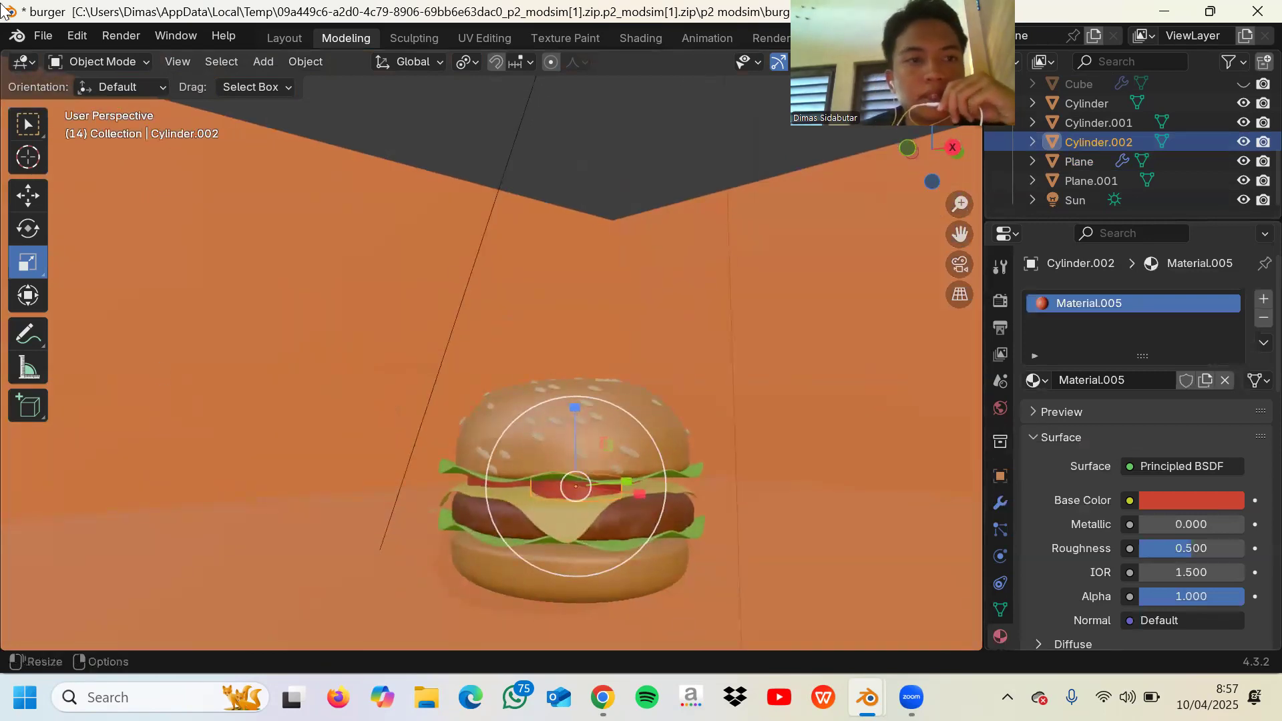
- Render the burger scene as a still image
left_click(132, 35)
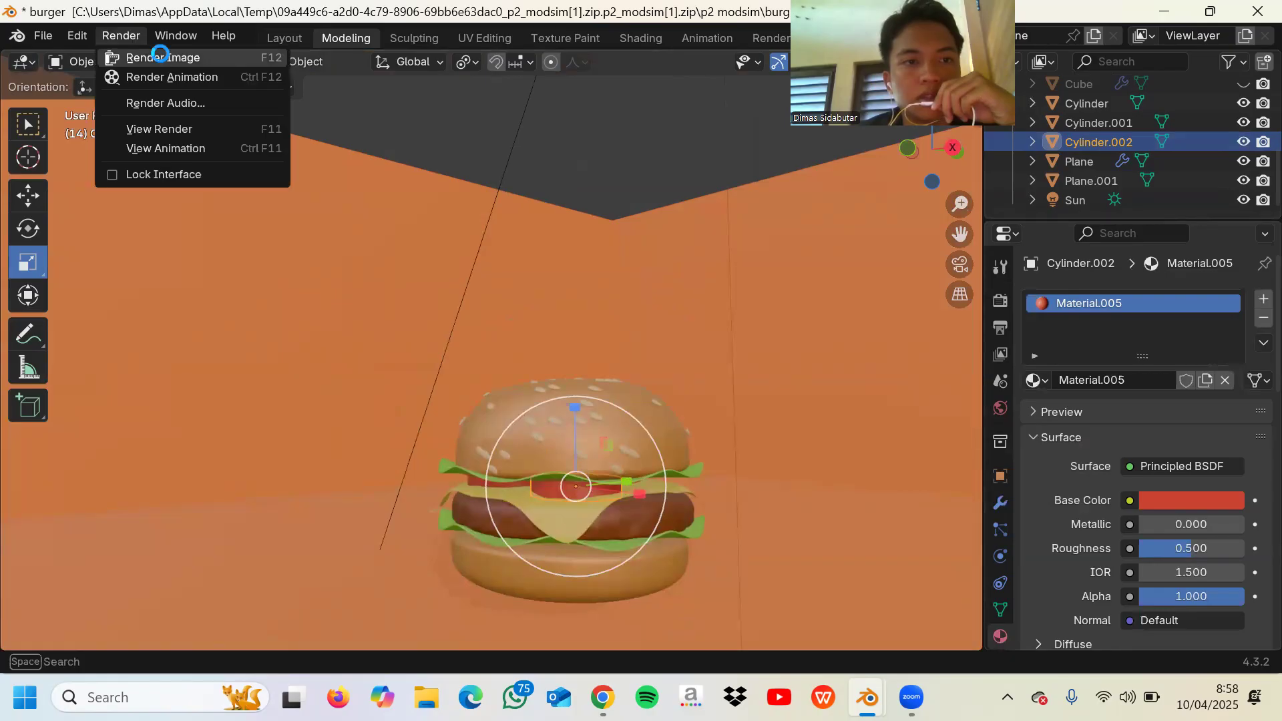
left_click(160, 57)
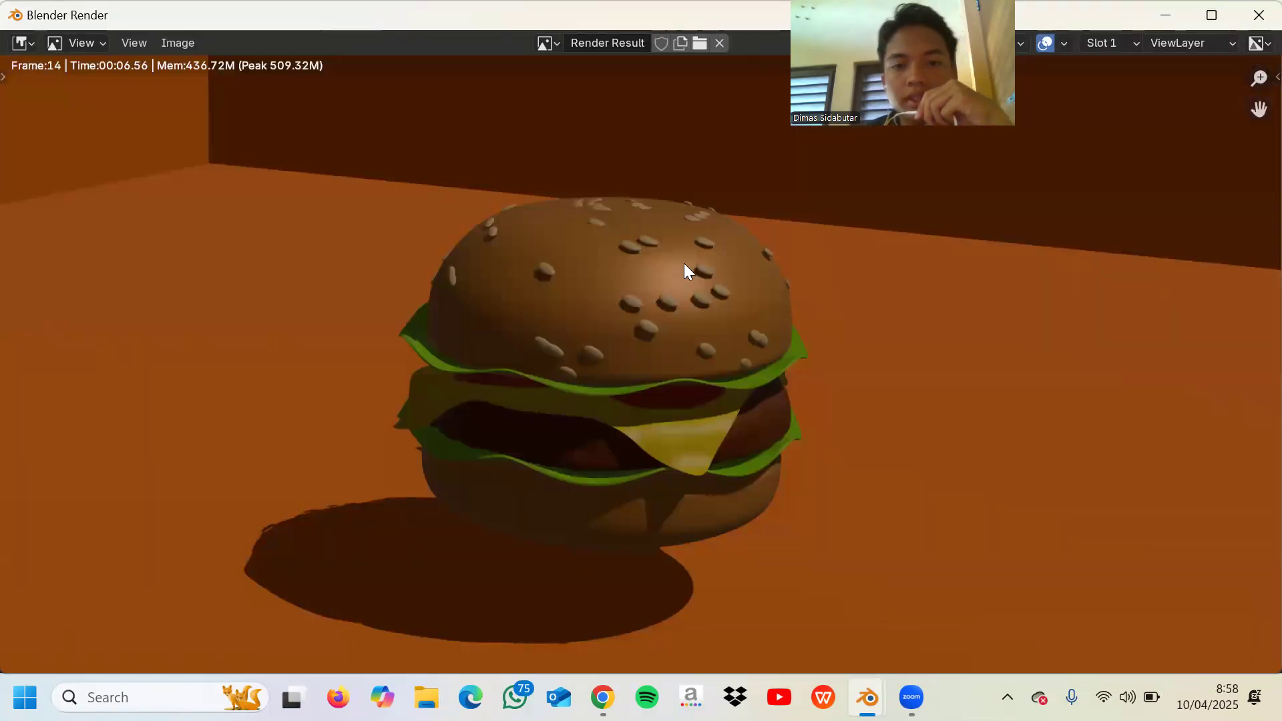
- Examine the rendered burger image, including its fillings and its shadow on the orange backdrop
scroll(722, 285, "right", 1)
scroll(721, 285, "up", 1)
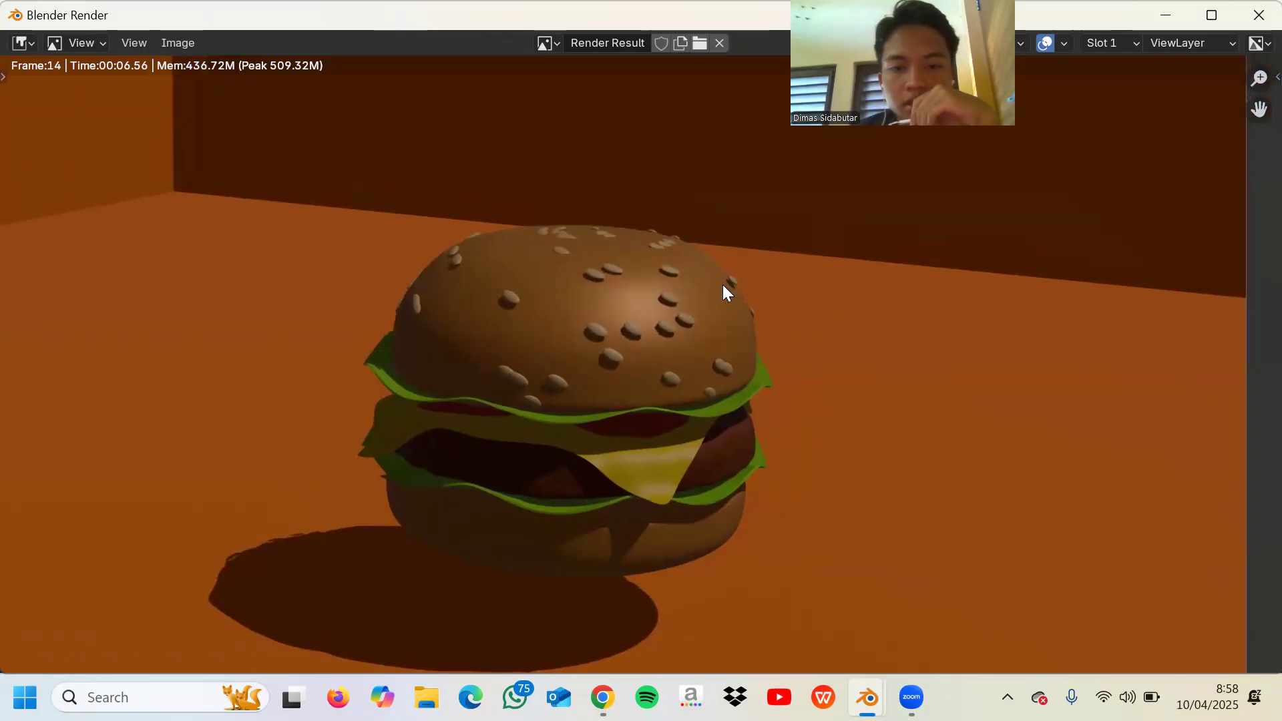
scroll(629, 370, "down", 2)
scroll(629, 369, "left", 2)
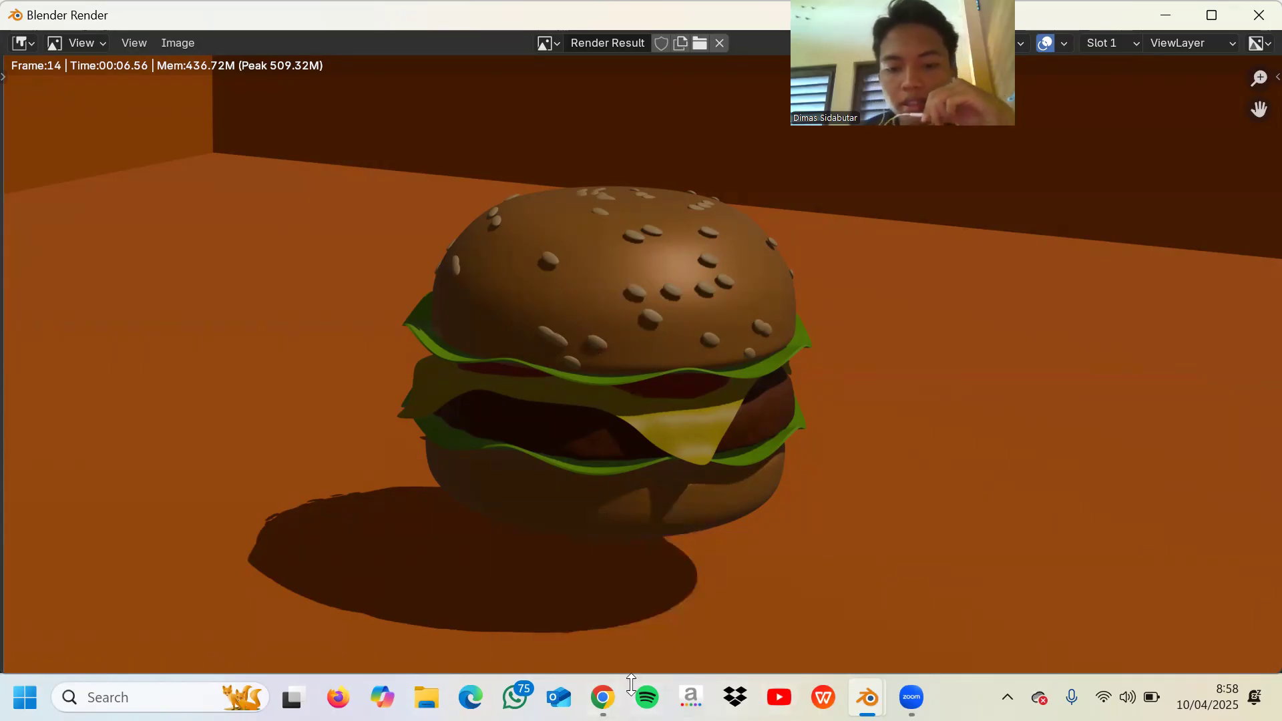
- Review the four finished render images in turn: the mushrooms, the teapot with cup and plate, the witch hat and the burger
mouse_move(868, 698)
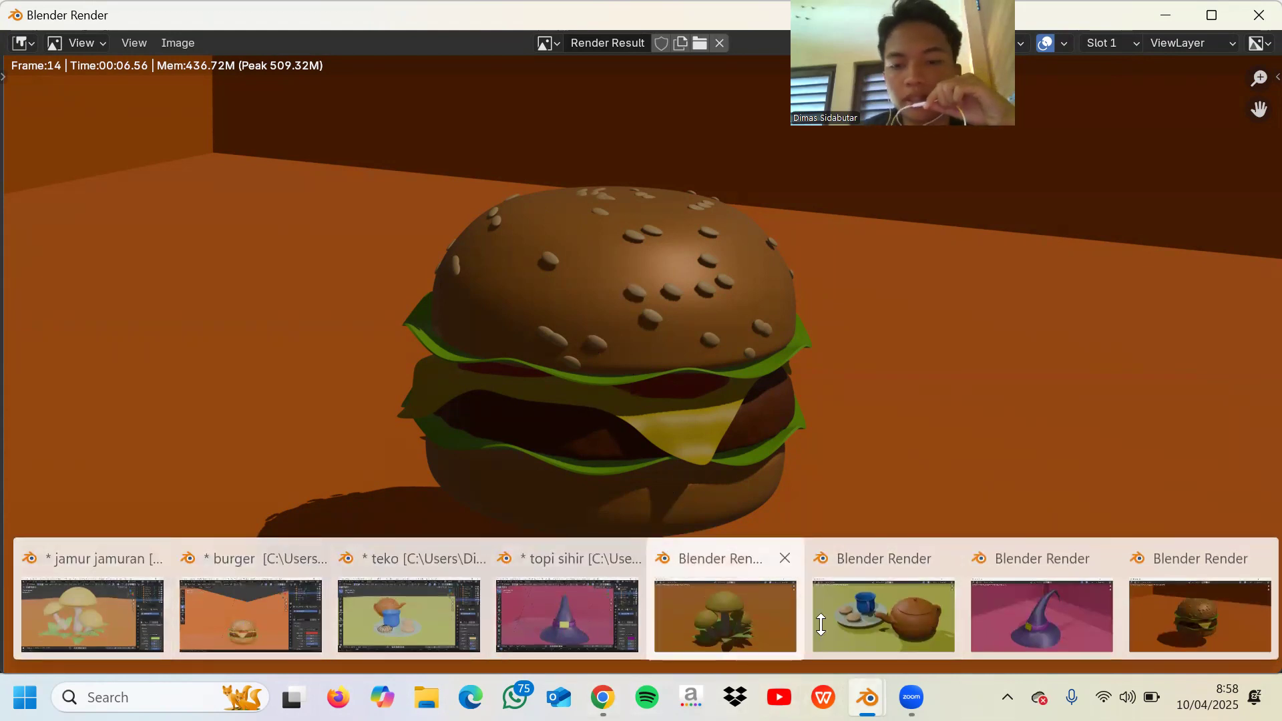
left_click(684, 607)
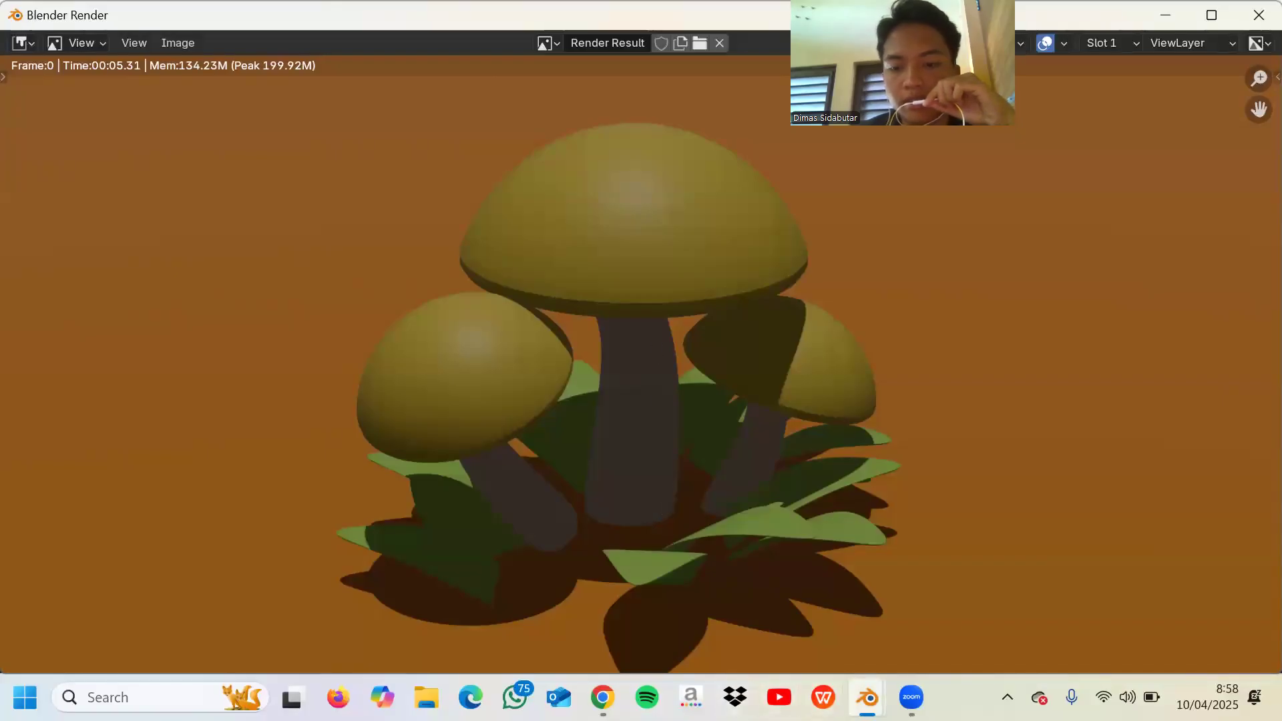
mouse_move(868, 697)
left_click(820, 614)
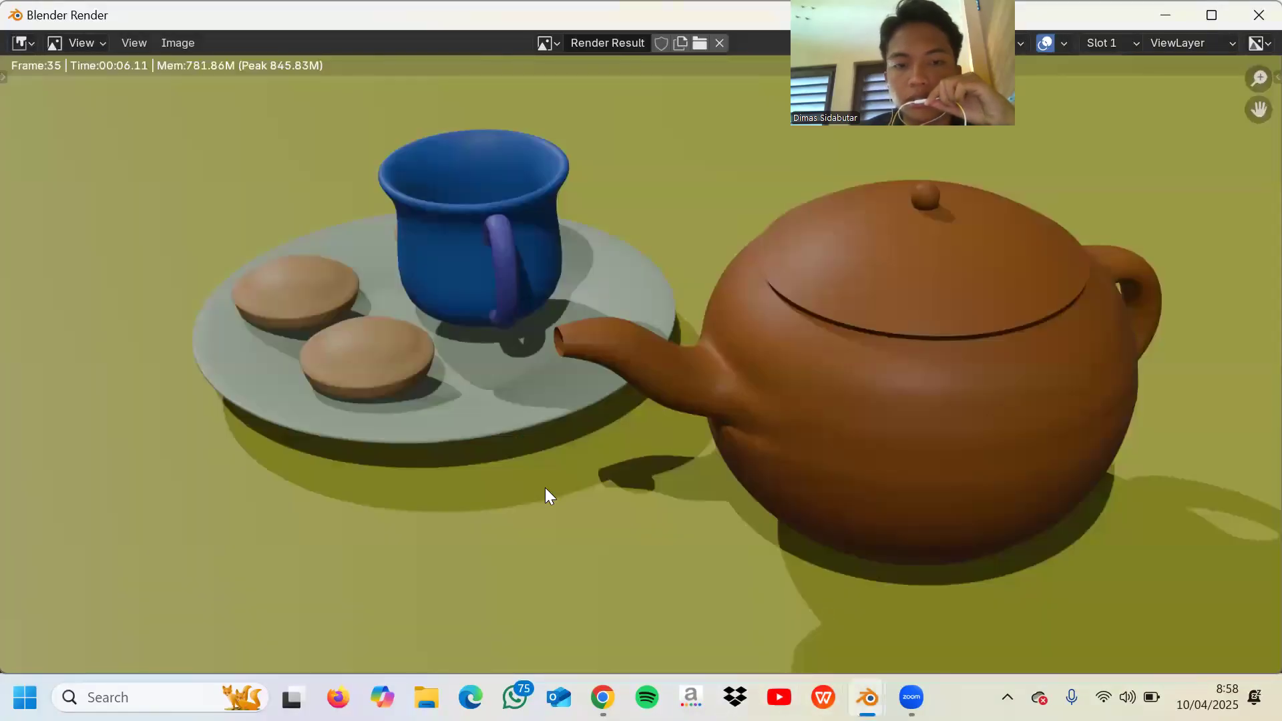
left_click(1001, 605)
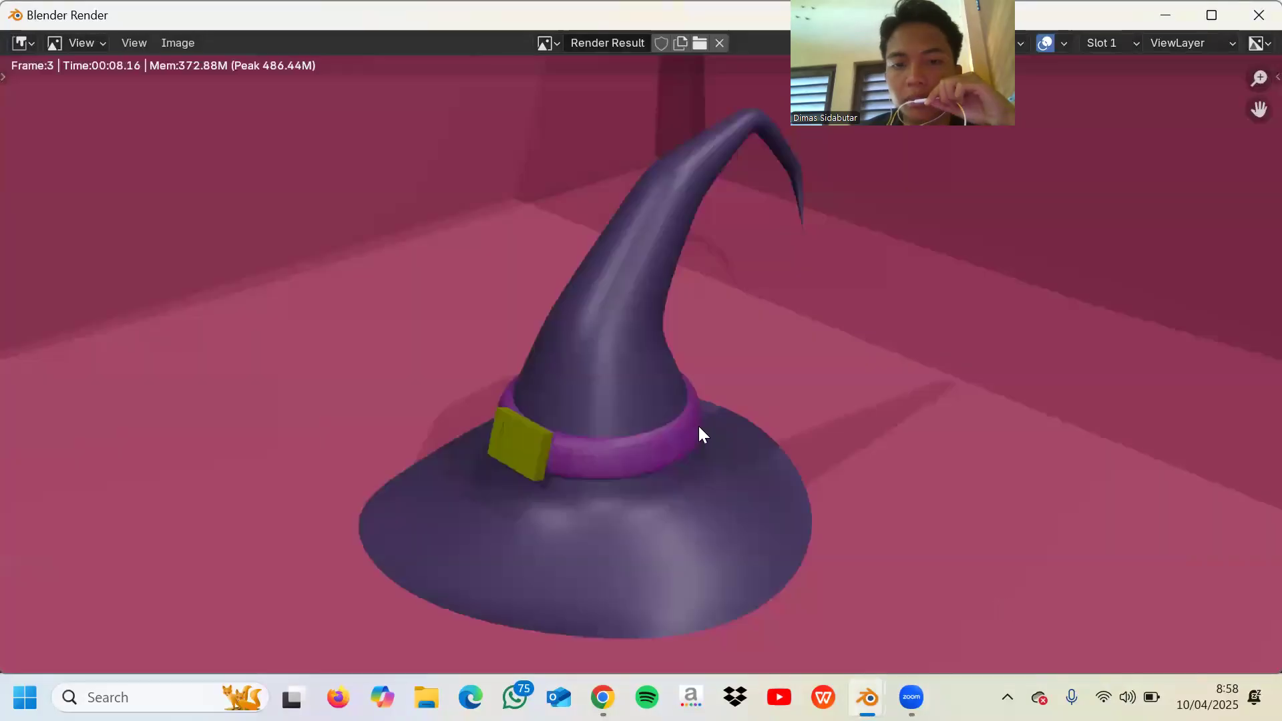
mouse_move(868, 697)
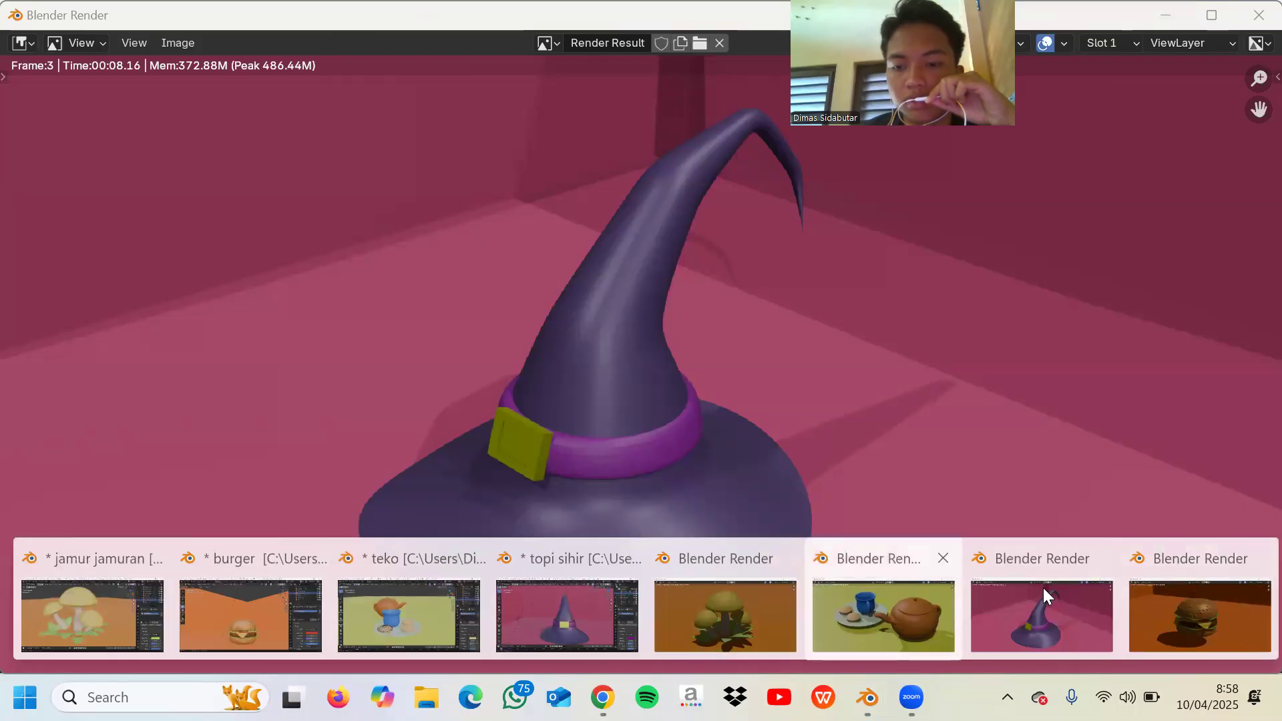
left_click(1101, 602)
mouse_move(868, 697)
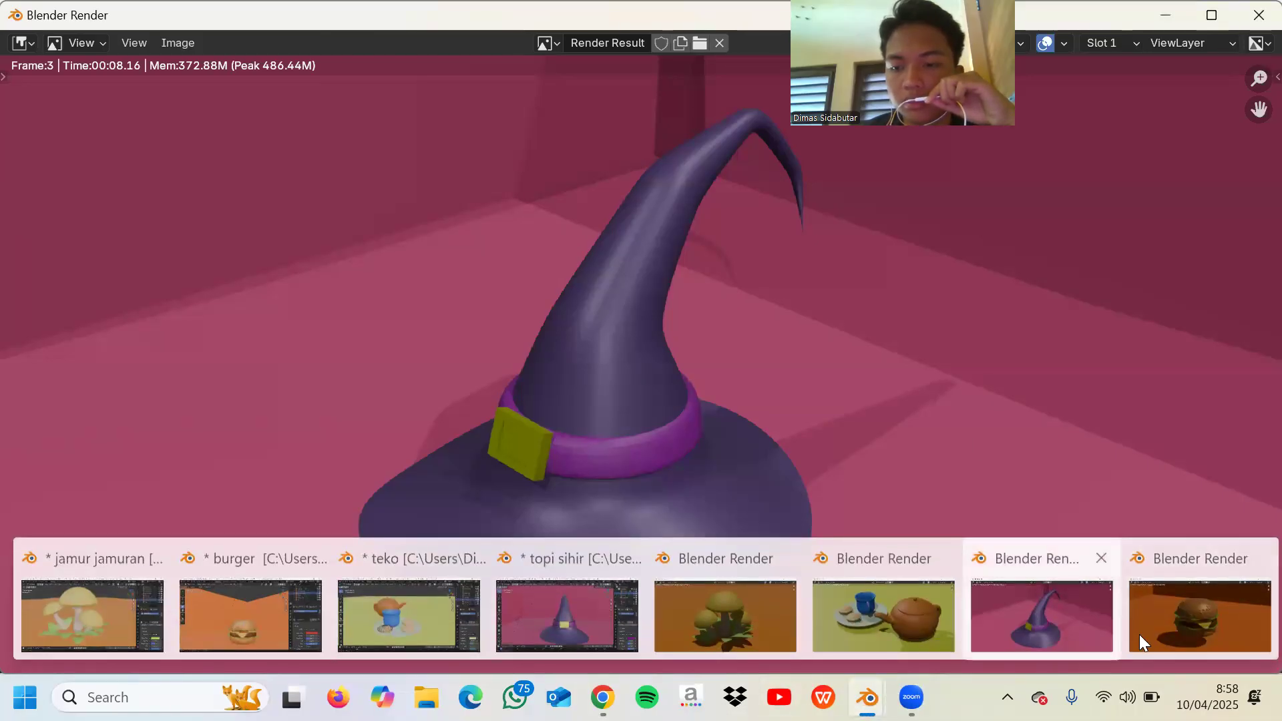
left_click(1141, 629)
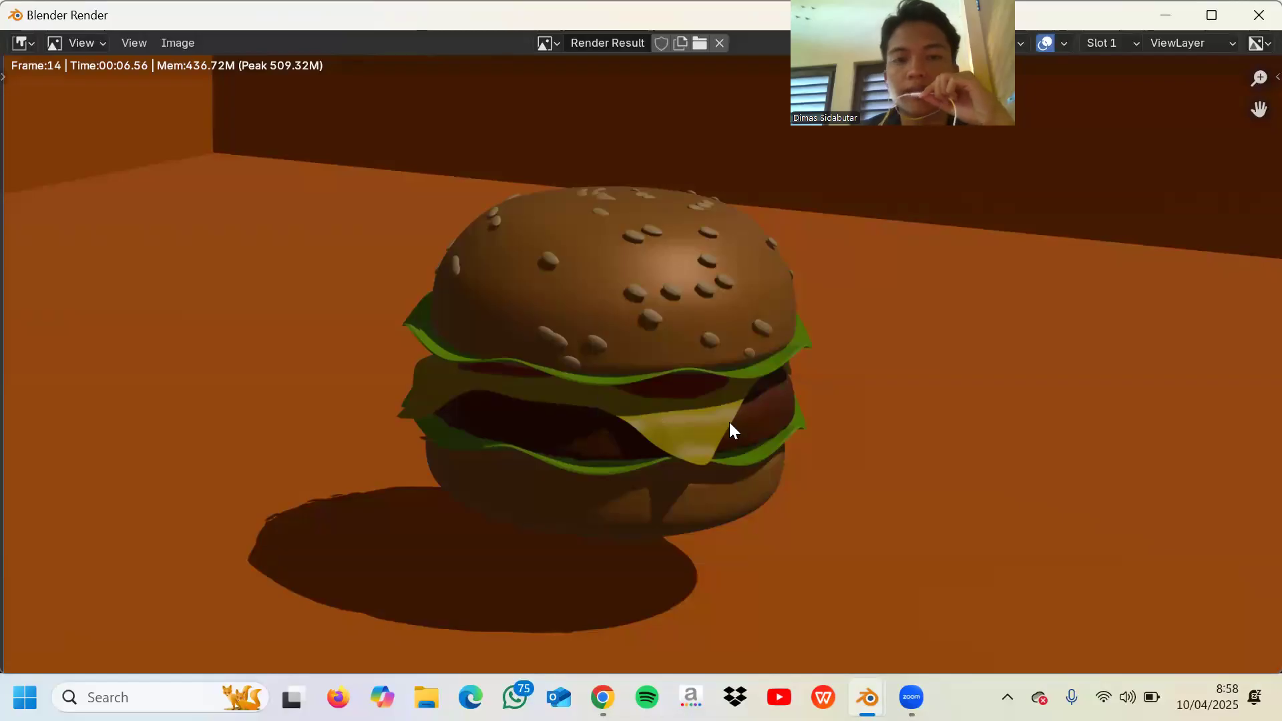